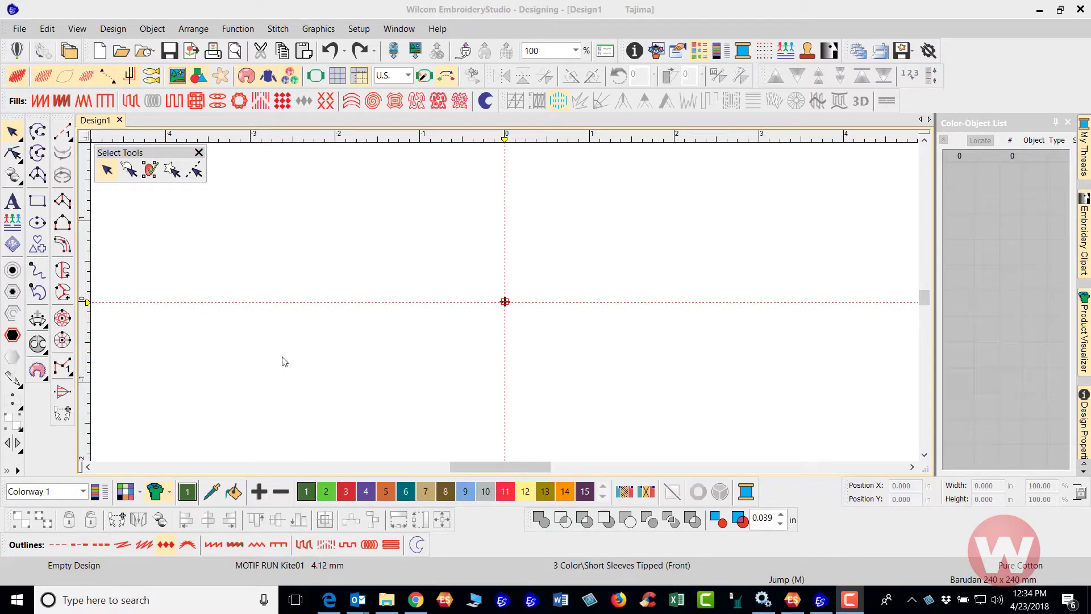
Digitize an eight-point closed outline left of centre, stitched as a Kite01 motif run
left_click(168, 550)
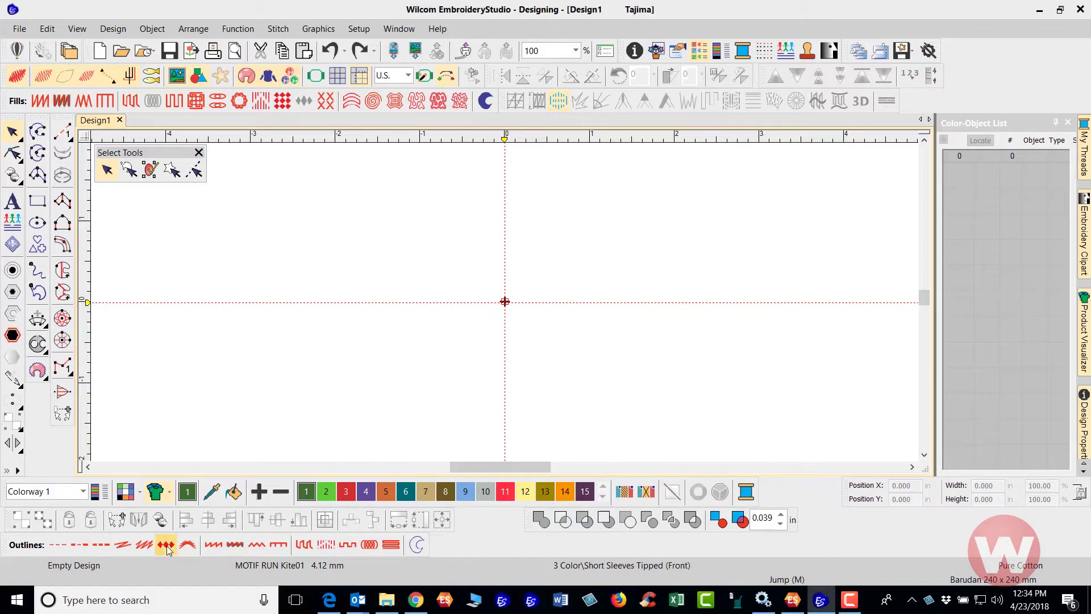
left_click(35, 150)
left_click(243, 180)
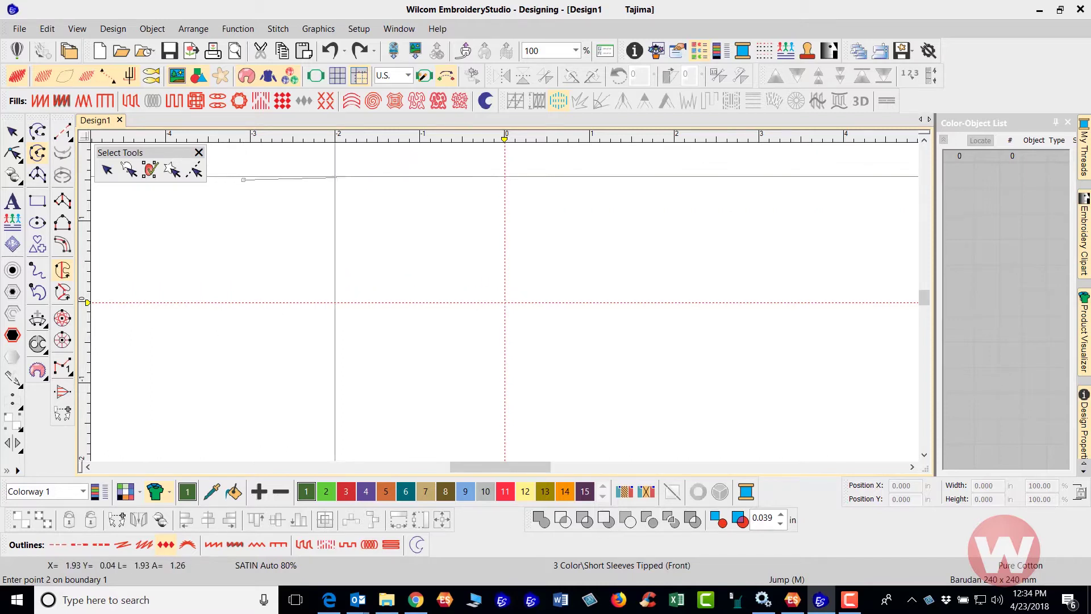
left_click(325, 160)
left_click(387, 207)
left_click(372, 341)
left_click(293, 344)
left_click(246, 306)
left_click(243, 219)
key("Return")
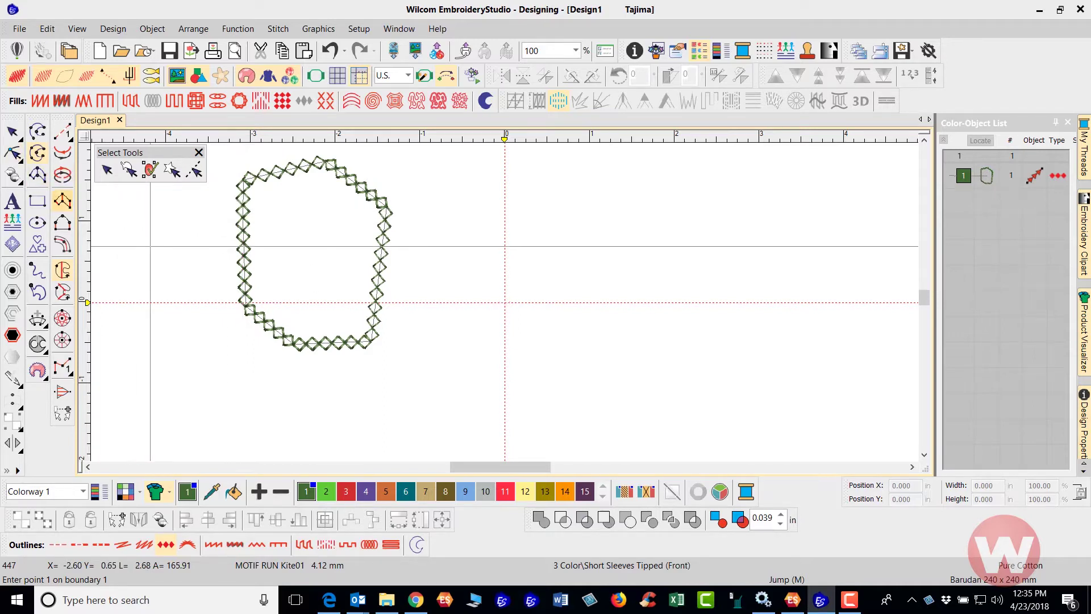
Enter Reshape mode, show the outline as plain stitch lines, and zoom in
key("h")
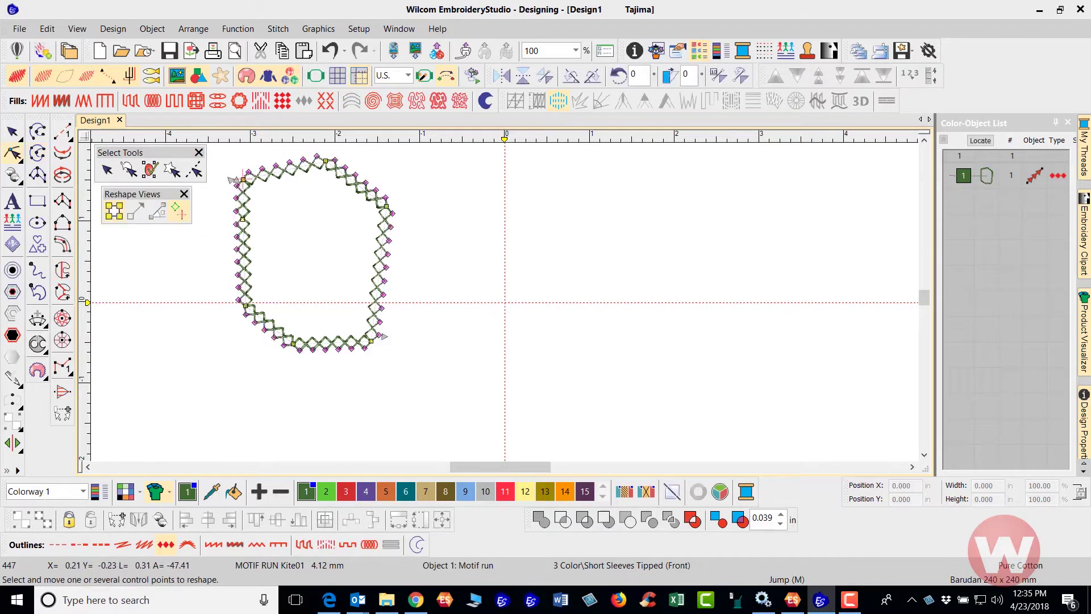
left_click(233, 225)
scroll(369, 192, "up", 2)
scroll(502, 328, "up", 2)
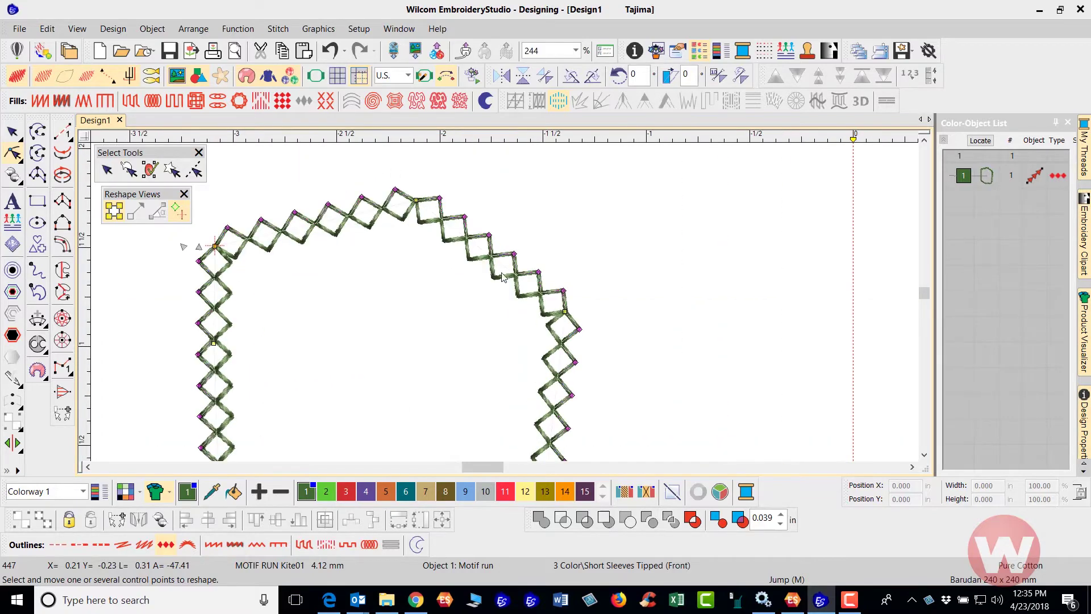
scroll(504, 305, "up", 2)
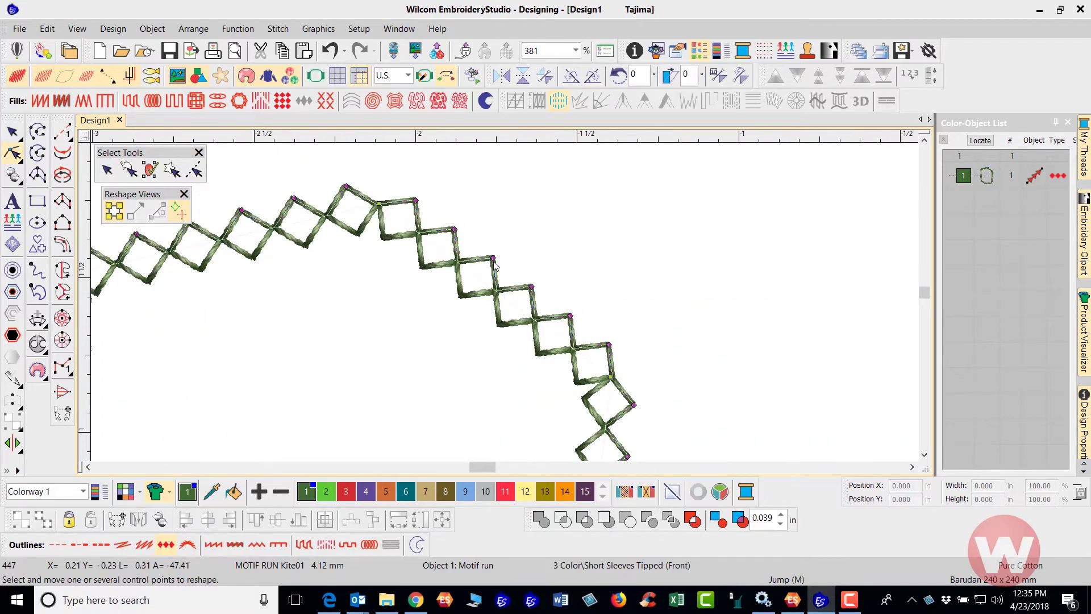
Nudge one kite motif node, then stretch it taller, widen it and rotate it -45°
left_click_drag(494, 258, 510, 228)
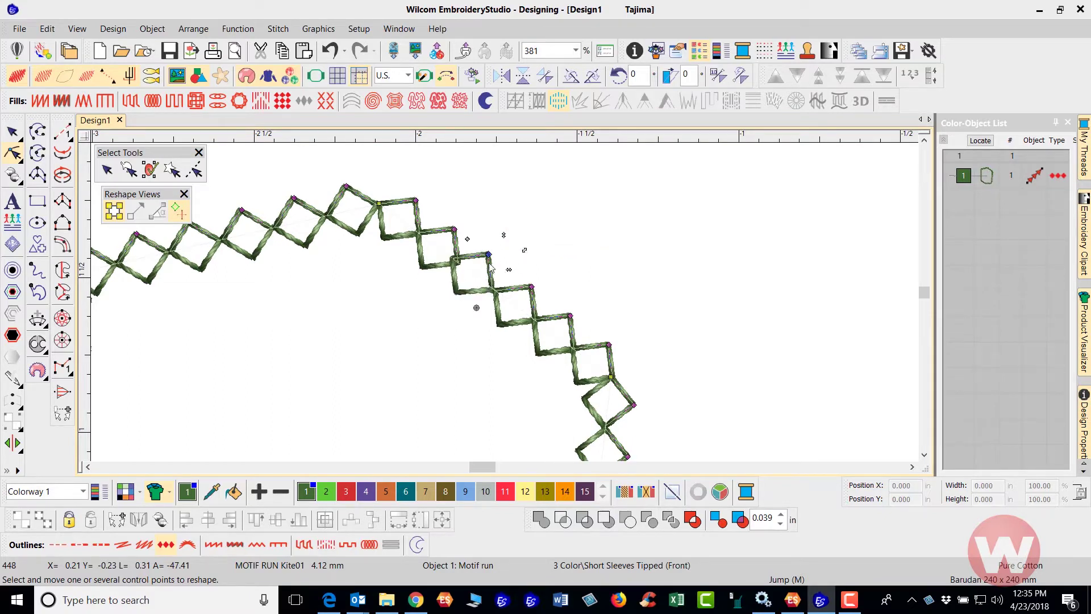
scroll(478, 288, "up", 1)
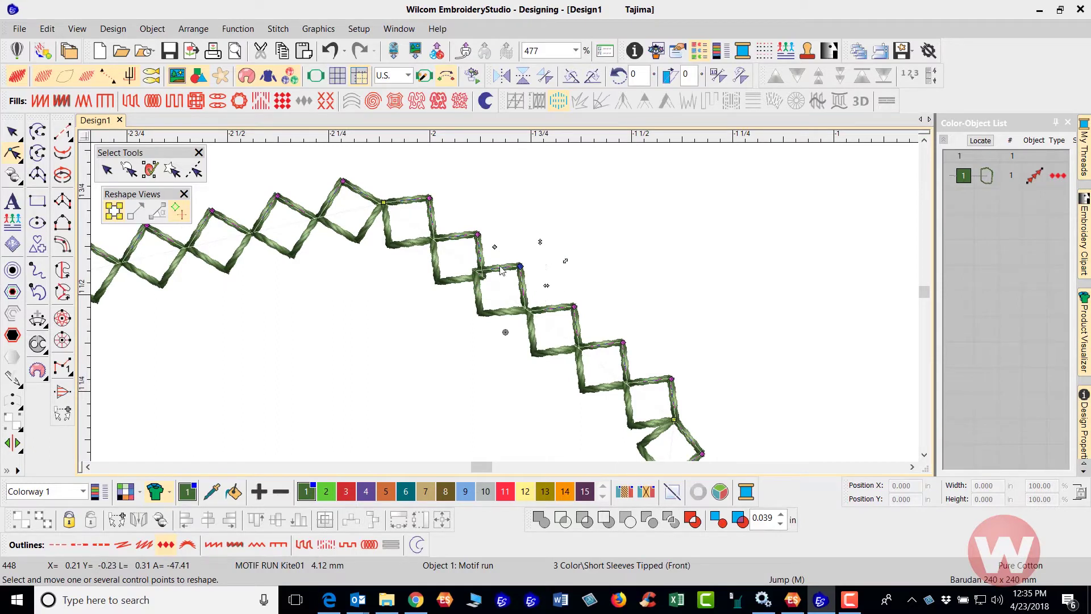
left_click_drag(540, 242, 508, 227)
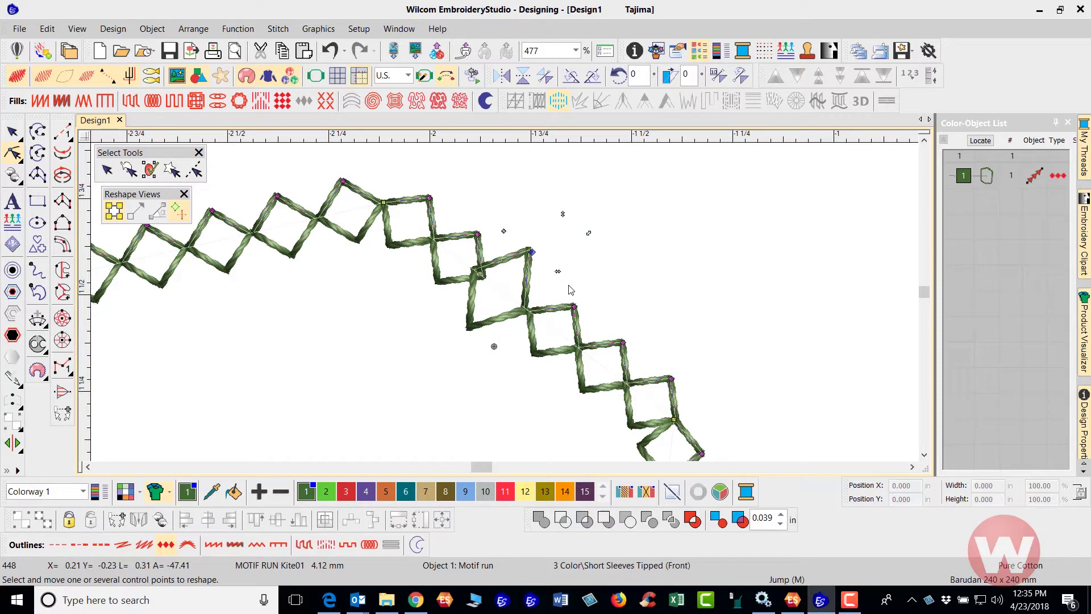
left_click_drag(557, 271, 602, 276)
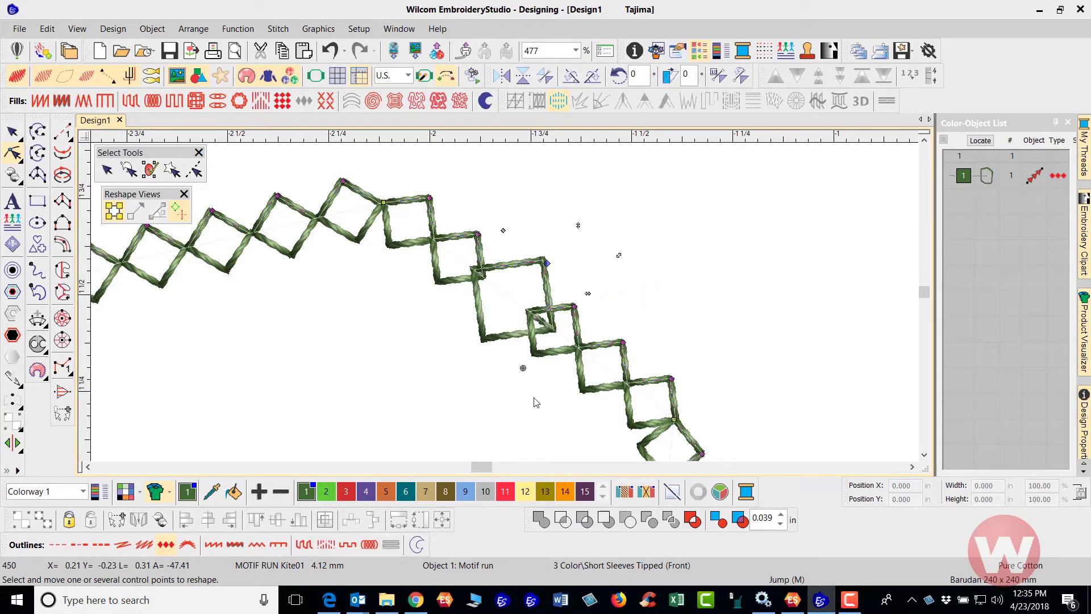
left_click_drag(521, 370, 534, 342)
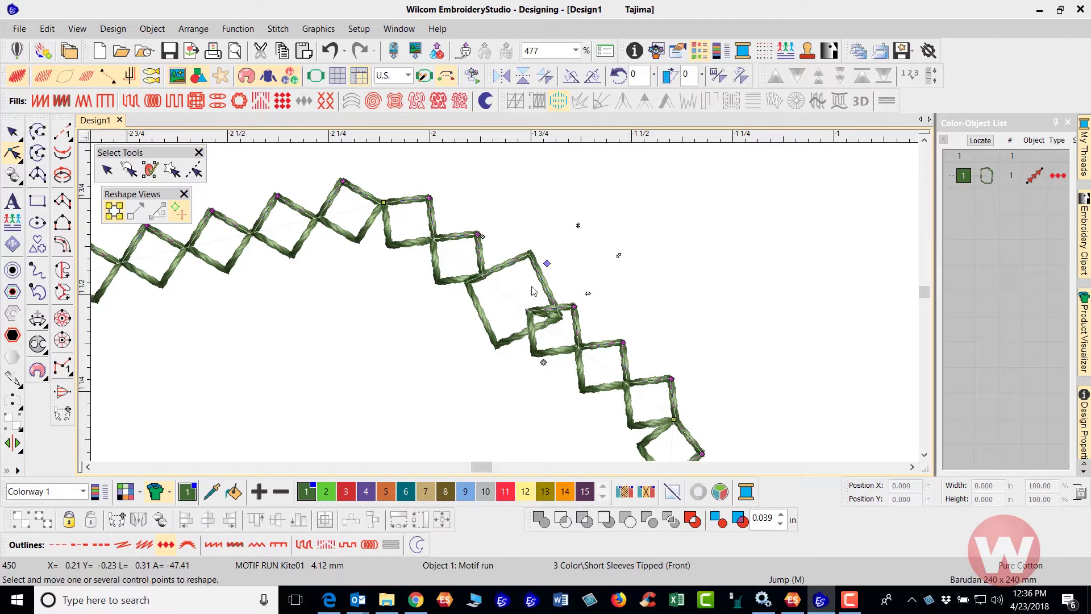
Change the type of one outline control point and enlarge the motifs around it
left_click(478, 234)
key("space")
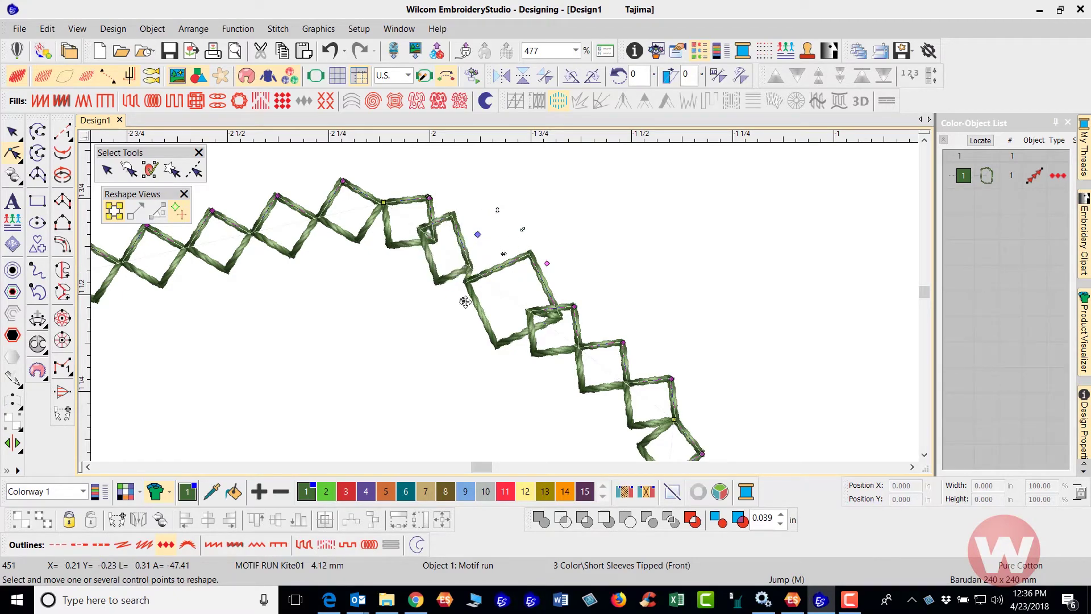
left_click(478, 235)
left_click_drag(523, 230, 578, 223)
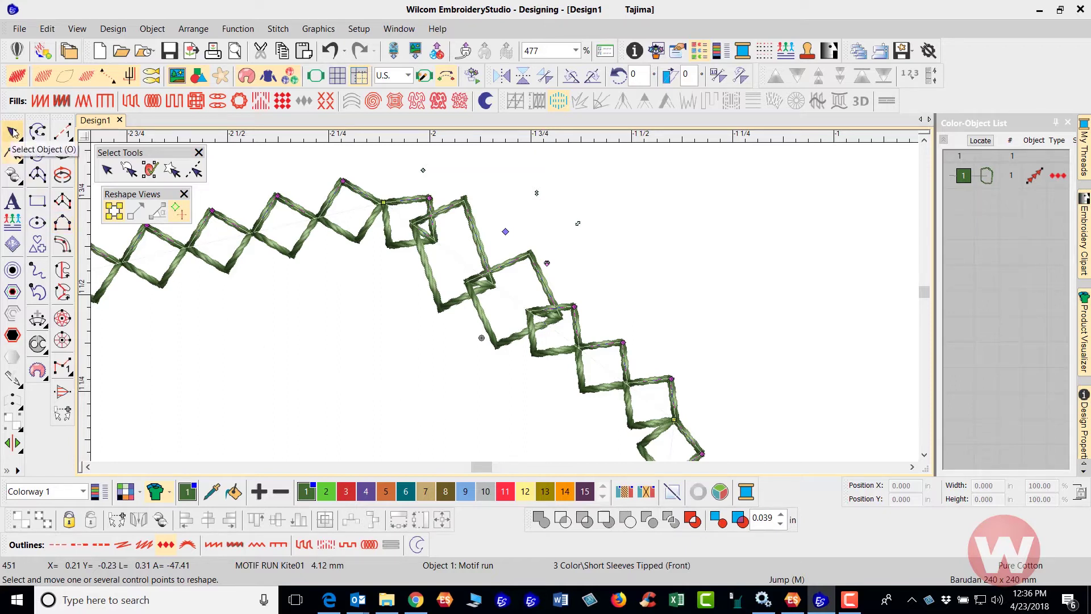
Leave Reshape, deselect the outline, open its Motif Run properties, and expand the Set list
left_click(12, 132)
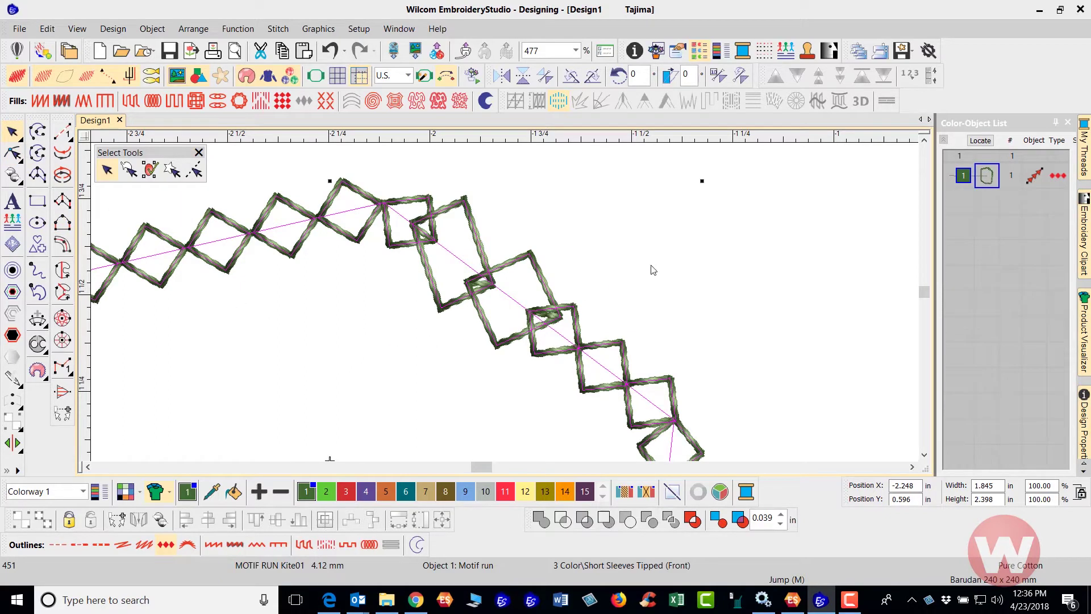
left_click(727, 257)
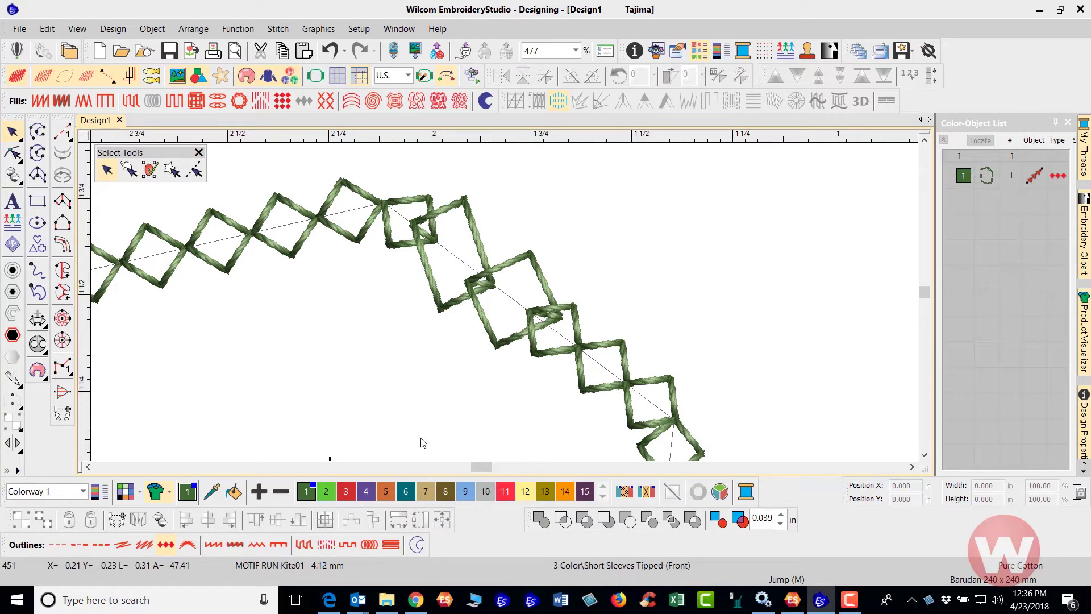
right_click(166, 546)
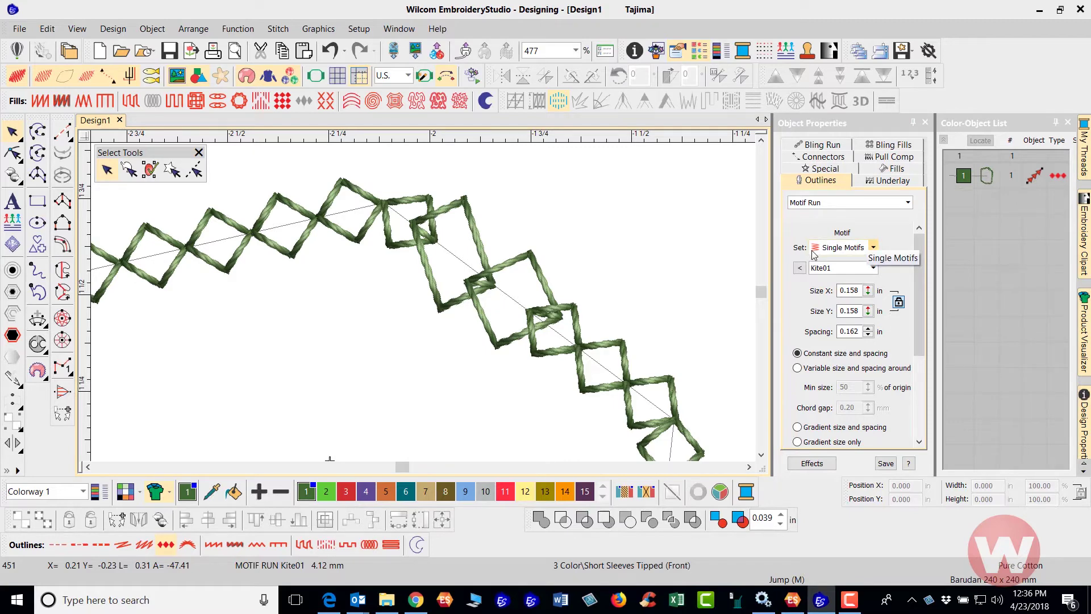
left_click(874, 248)
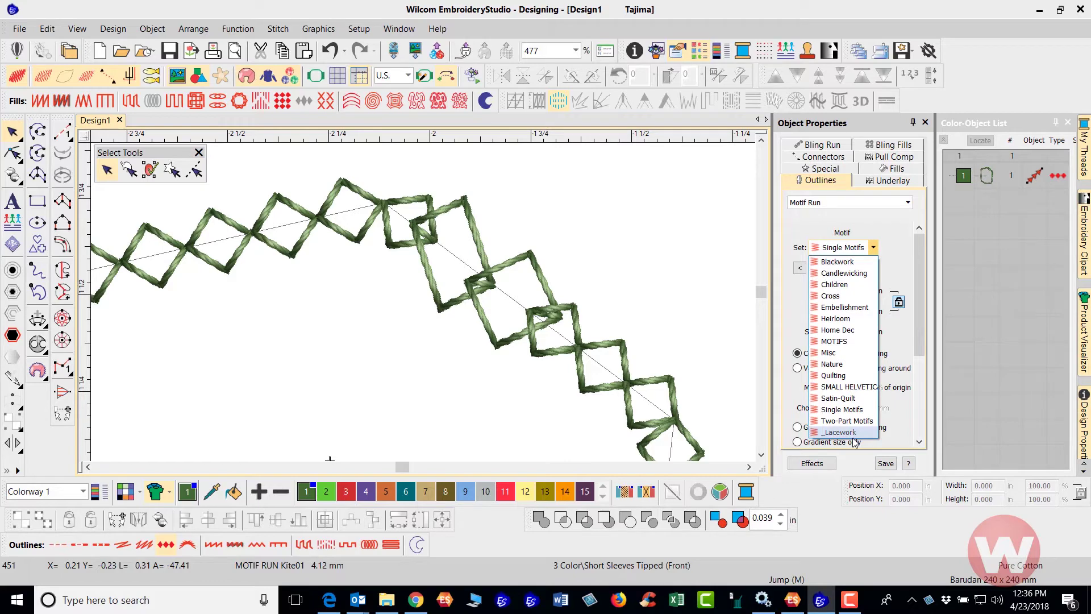
Pick Blackwork with nothing selected, then select the motif run outline
left_click(854, 261)
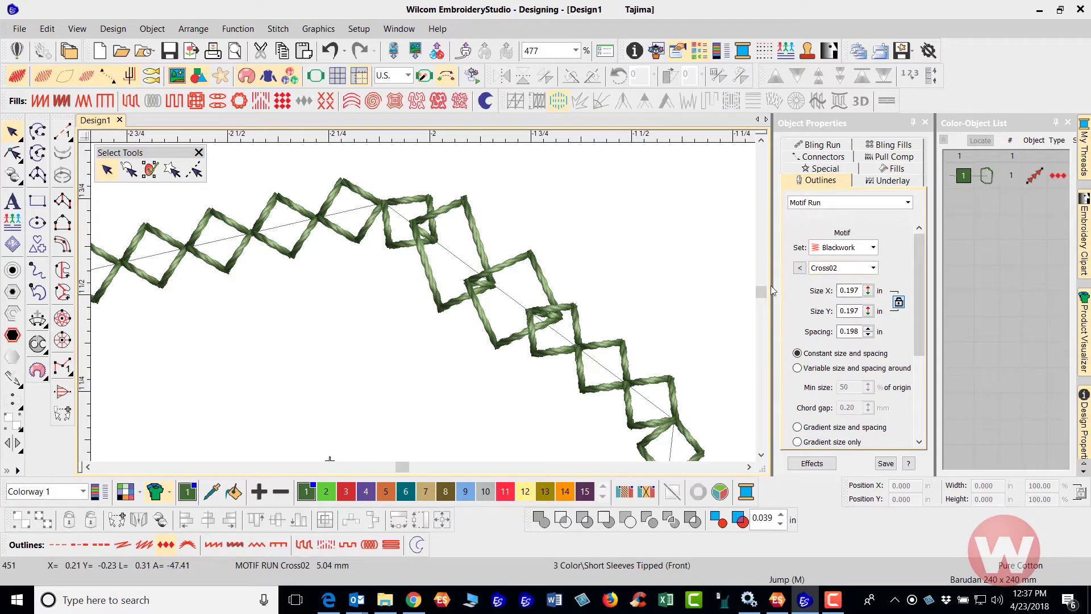
left_click(873, 247)
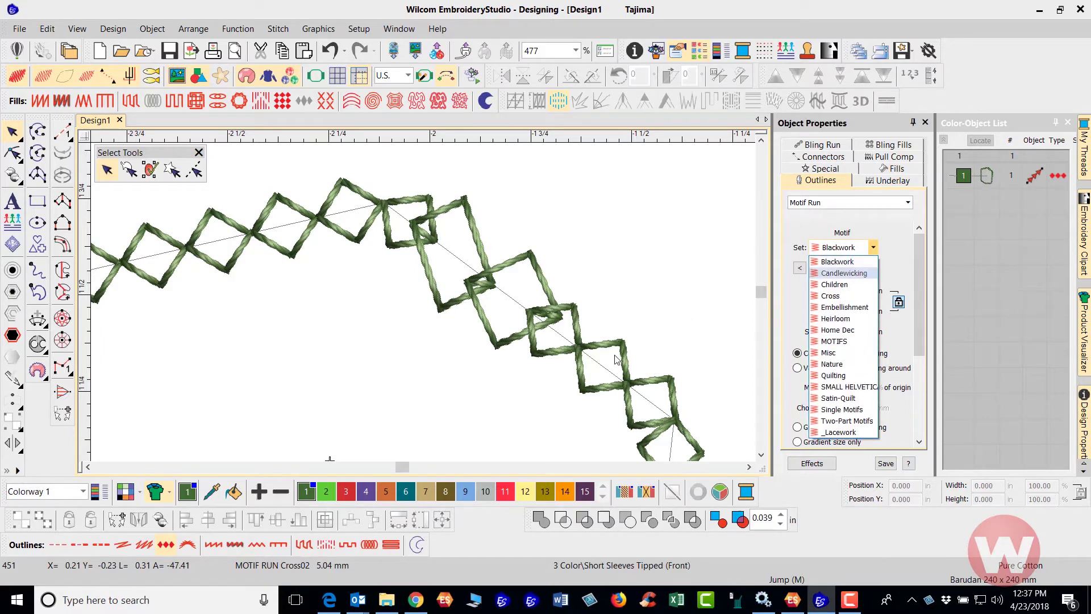
left_click(10, 135)
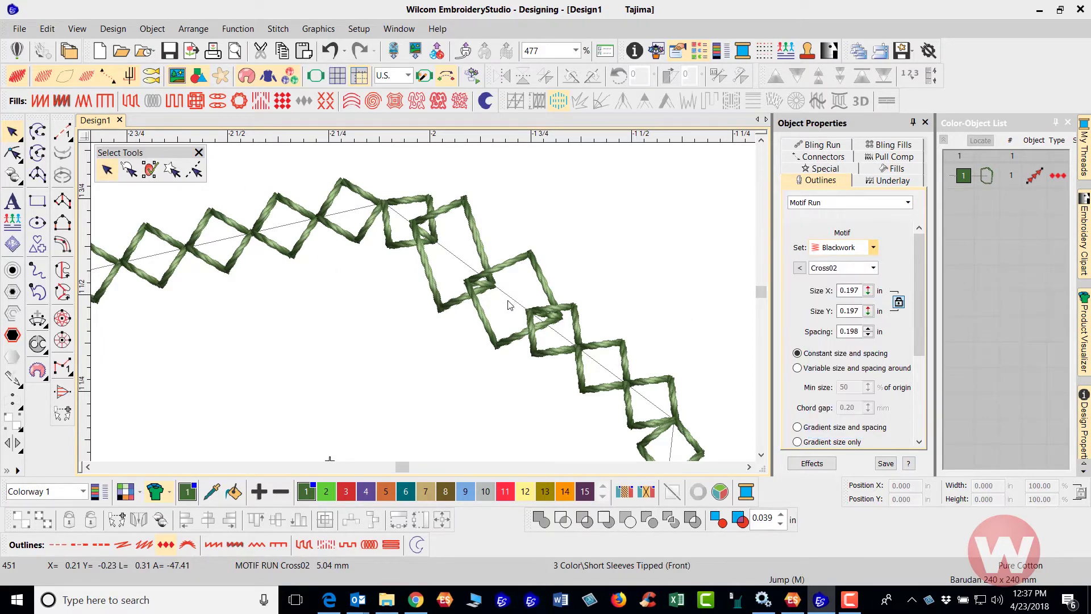
left_click(533, 323)
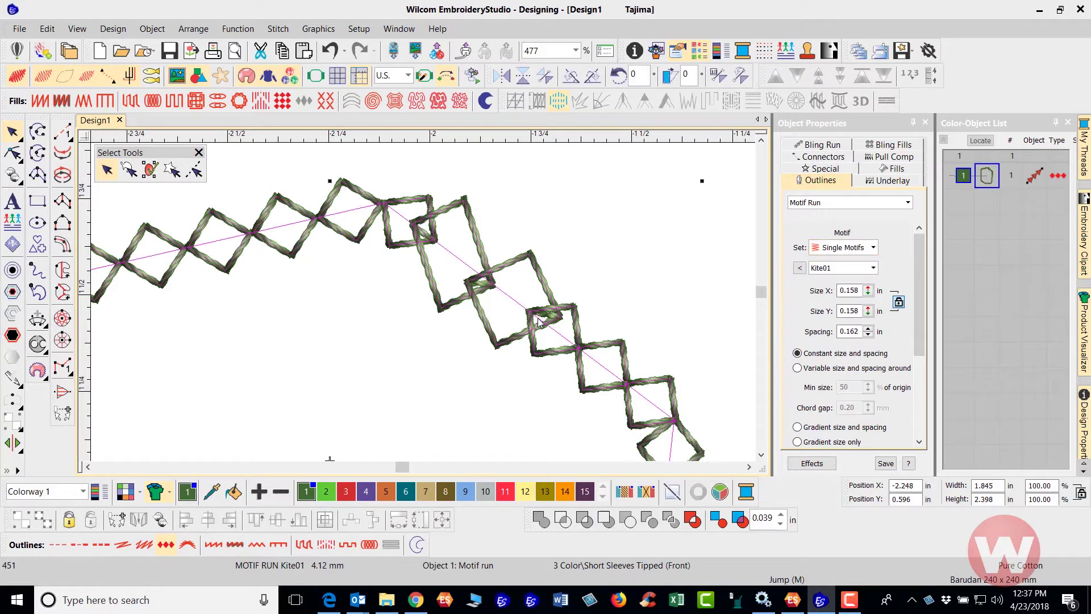
Apply the Blackwork, then Candlewicking, then Children set, giving car motif 901
left_click(873, 248)
left_click(863, 262)
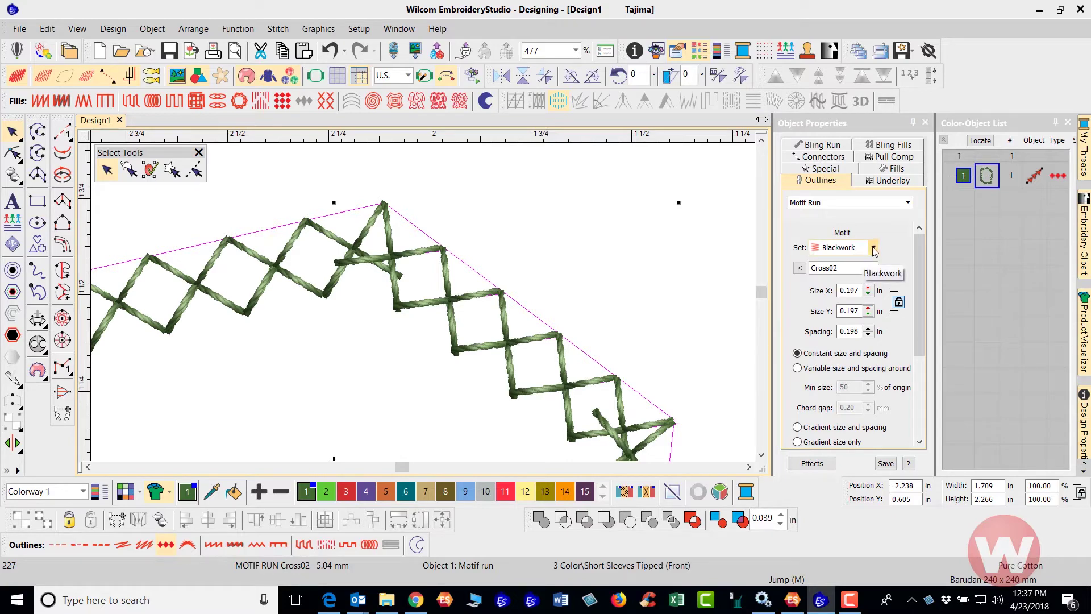
left_click(874, 248)
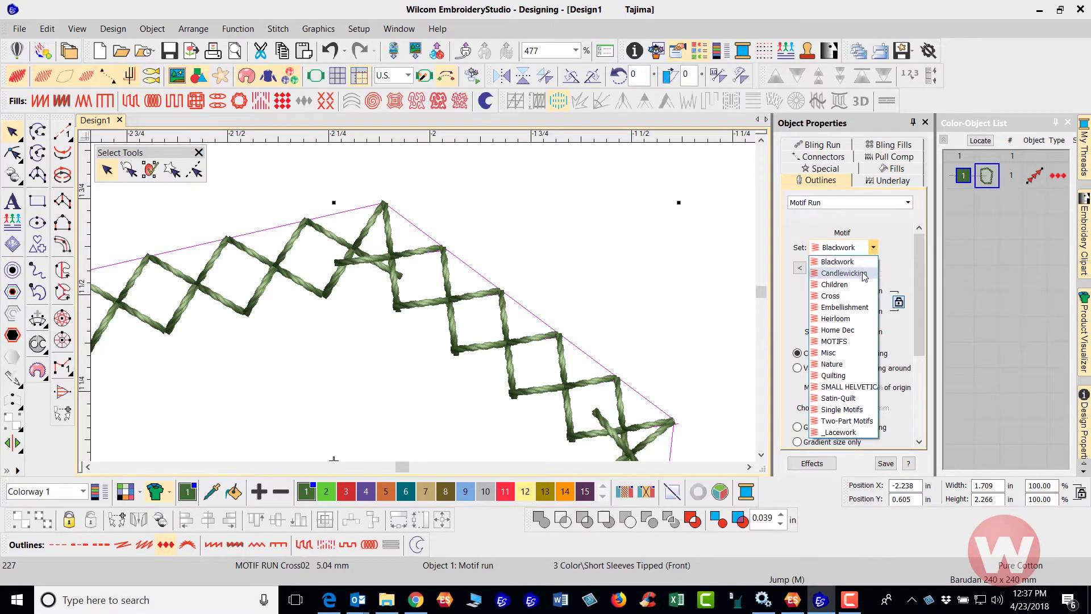
left_click(864, 273)
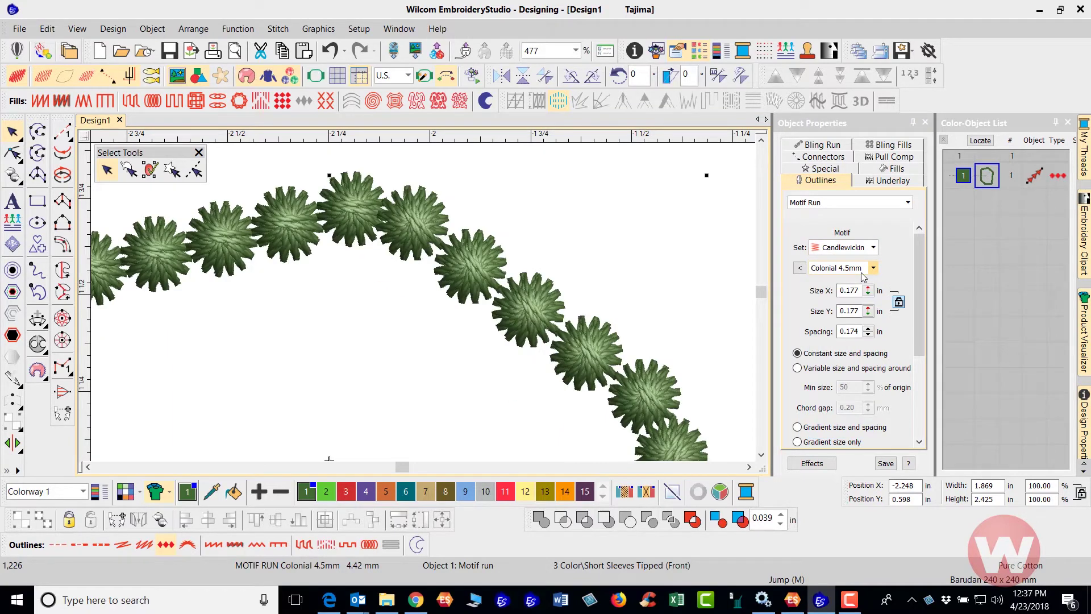
left_click(875, 249)
left_click(834, 285)
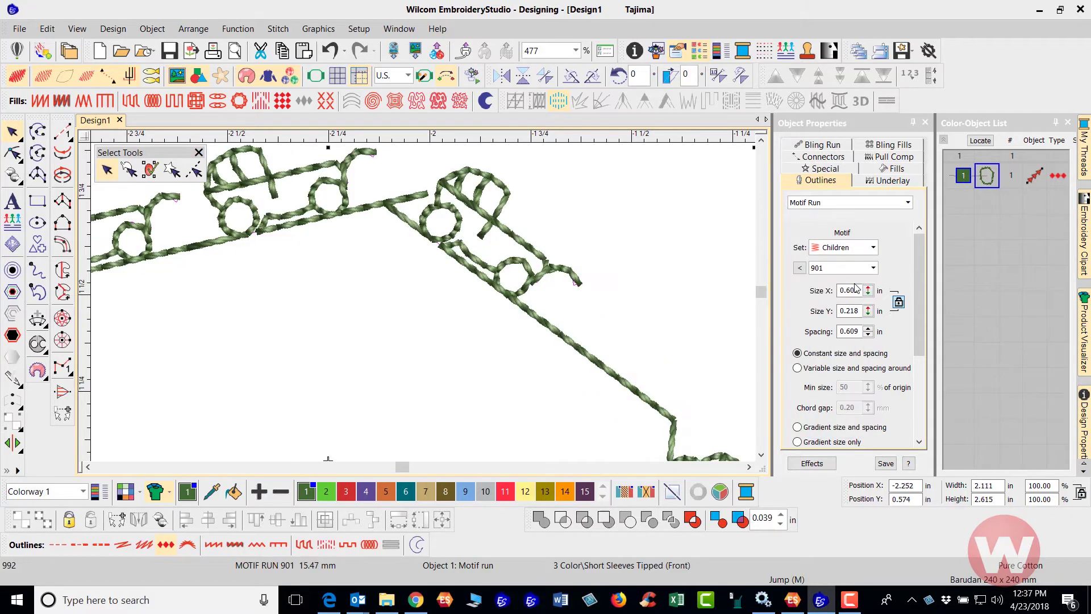
scroll(376, 326, "down", 2)
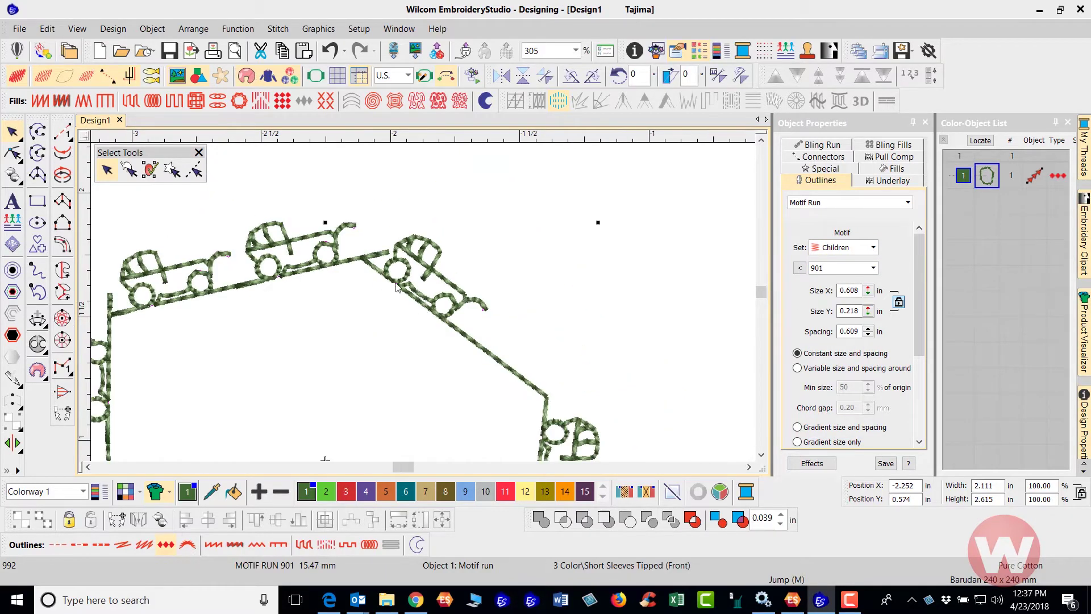
Try the Cross, Embellishment and Heirloom motif sets on the outline
left_click(873, 247)
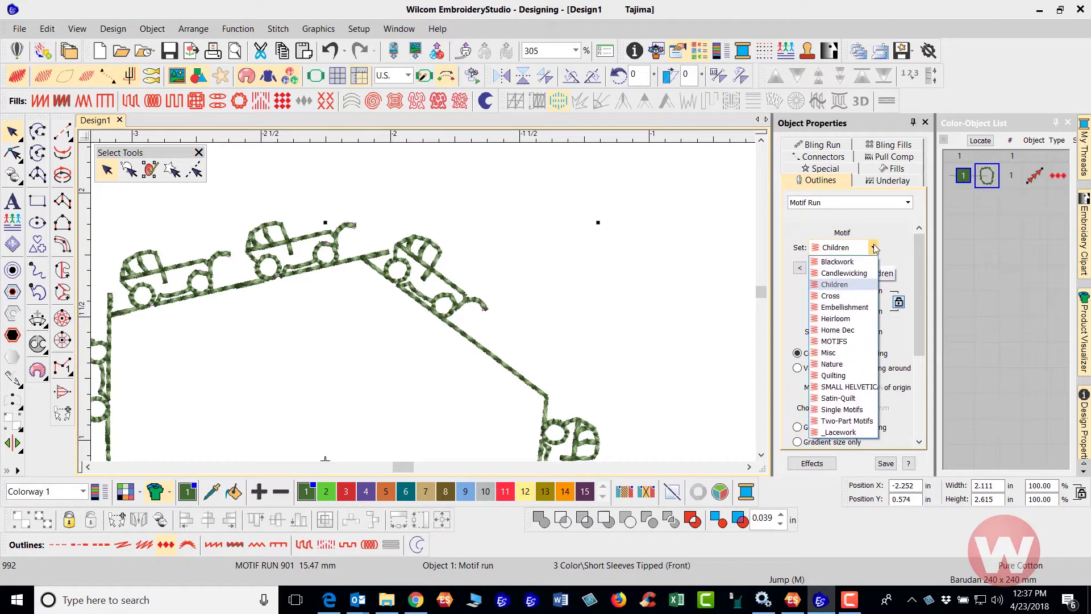
left_click(864, 296)
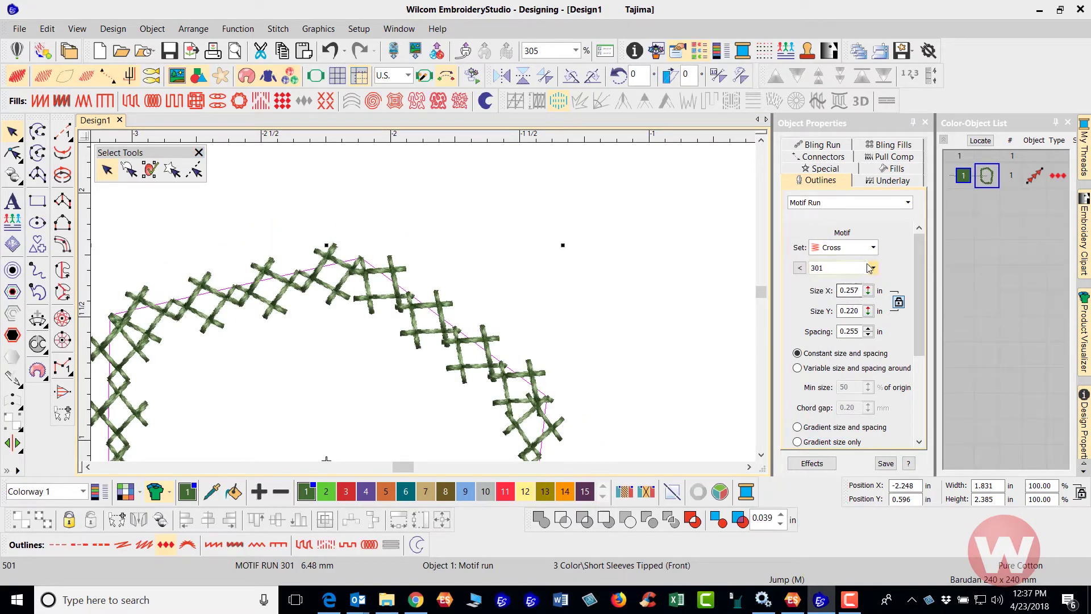
left_click(873, 247)
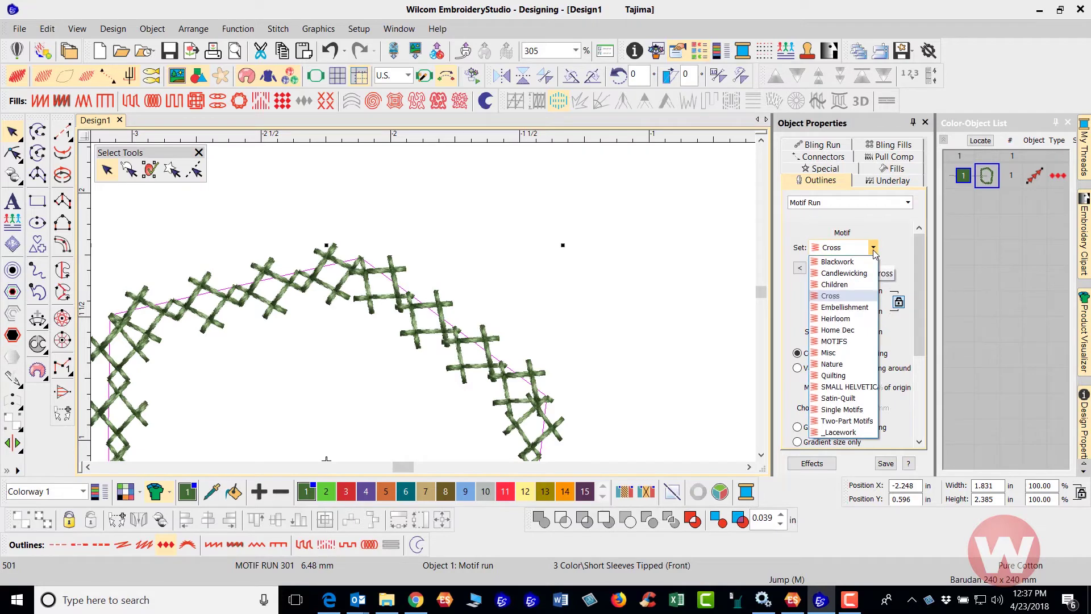
left_click(863, 308)
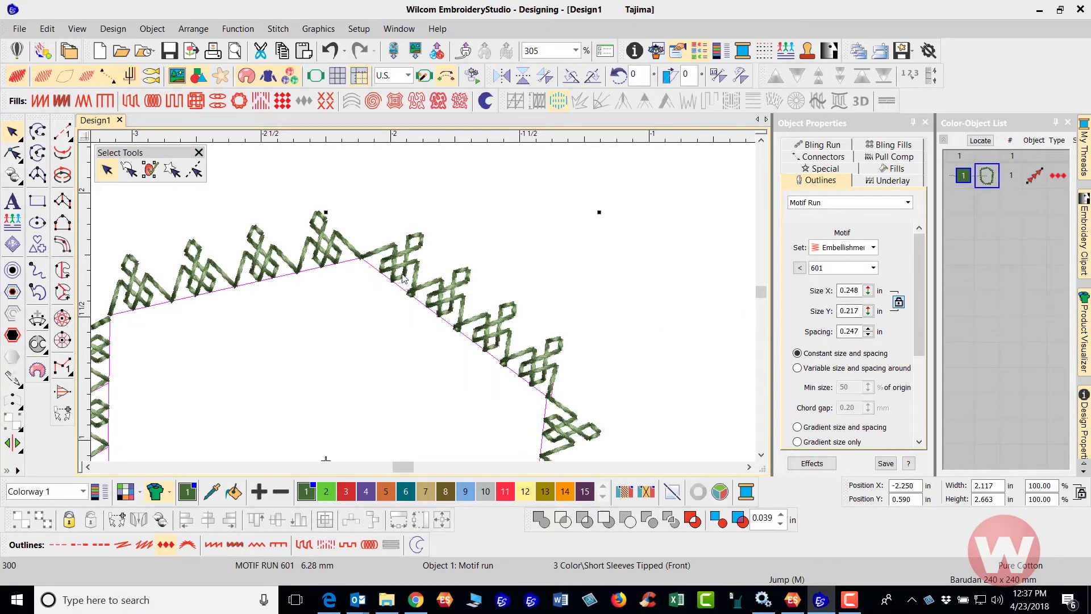
left_click(873, 252)
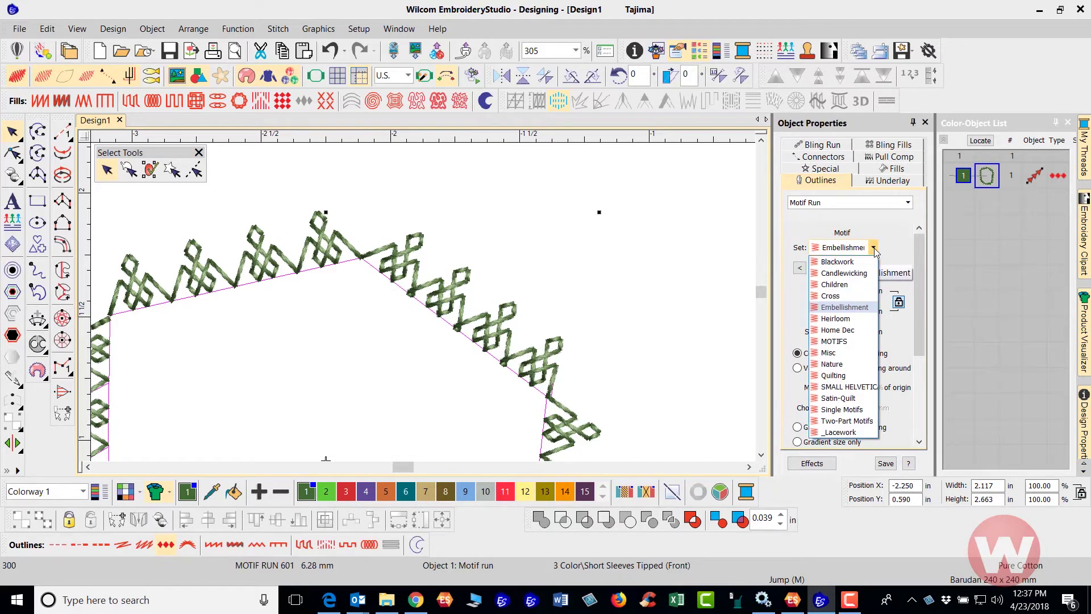
left_click(858, 322)
scroll(398, 349, "down", 2)
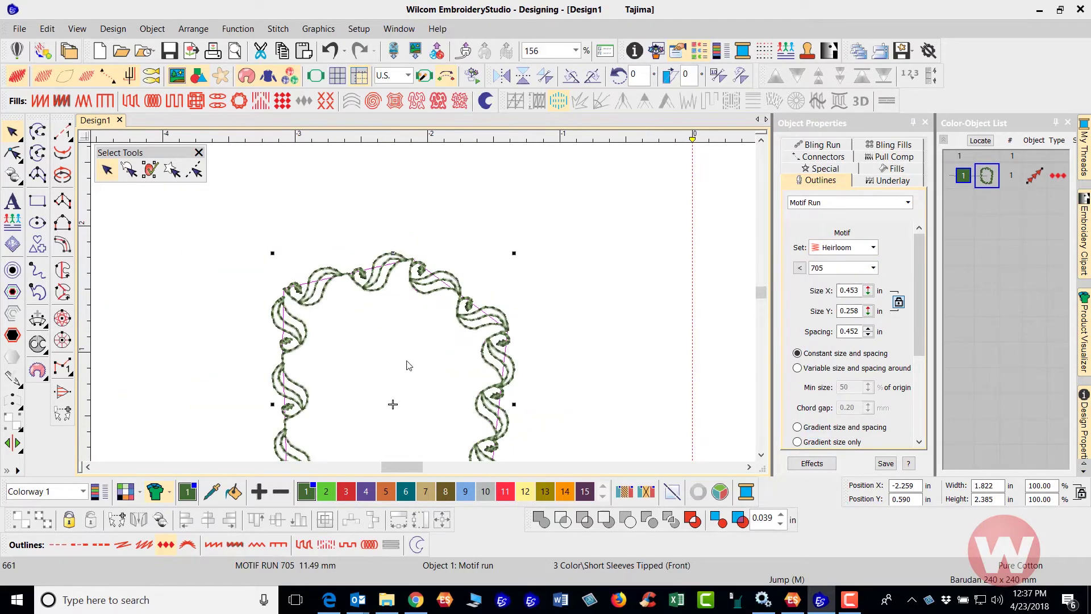
scroll(423, 307, "down", 1)
scroll(428, 301, "up", 1)
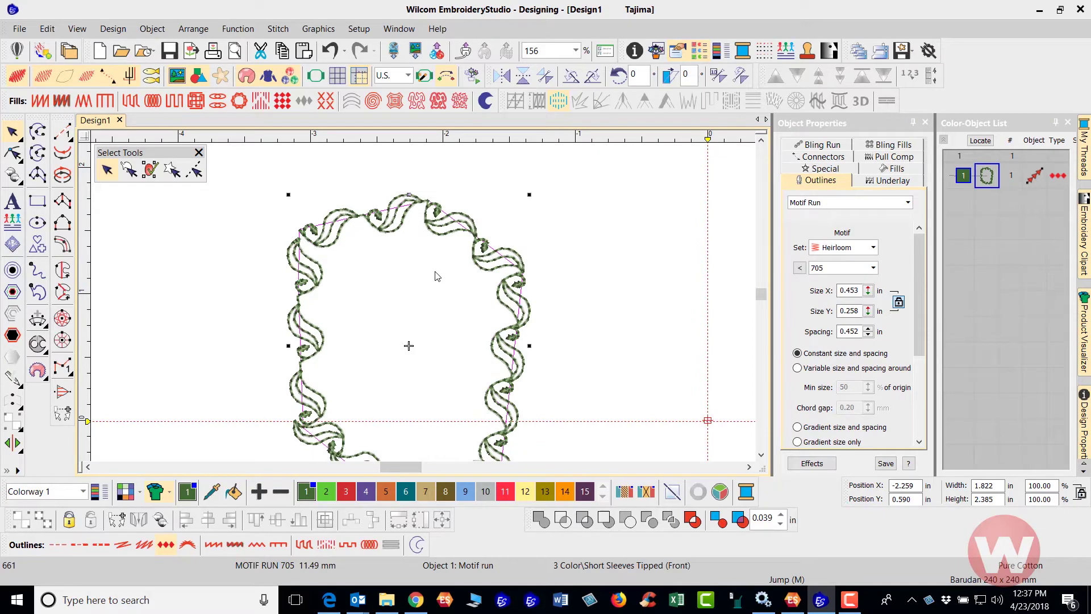
Try Home Dec, then the MOTIFS set with motifs 3S00015003 and 3S00015005
left_click(873, 248)
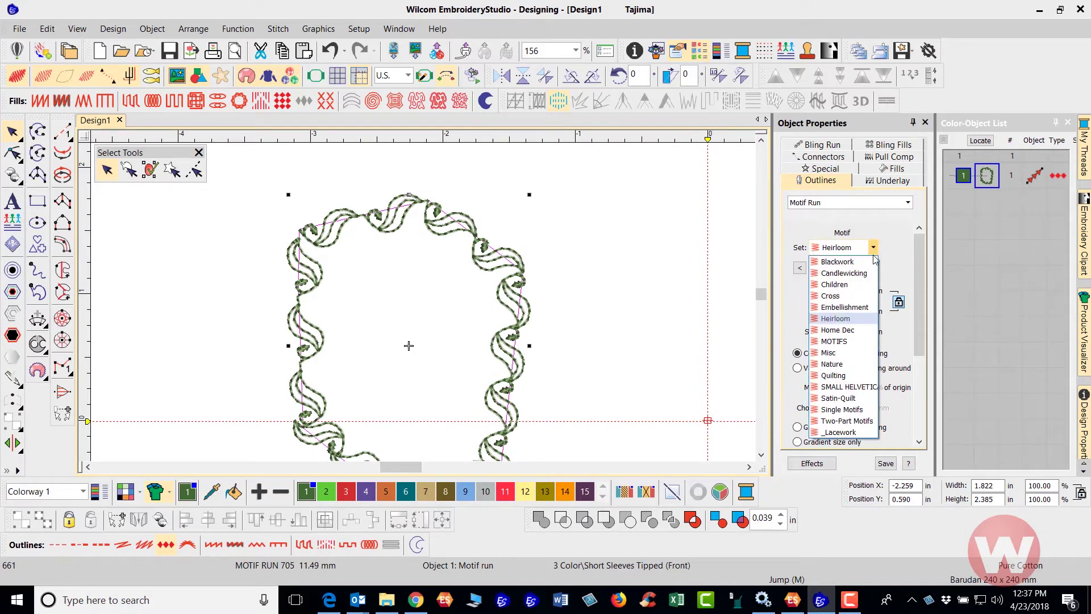
left_click(853, 329)
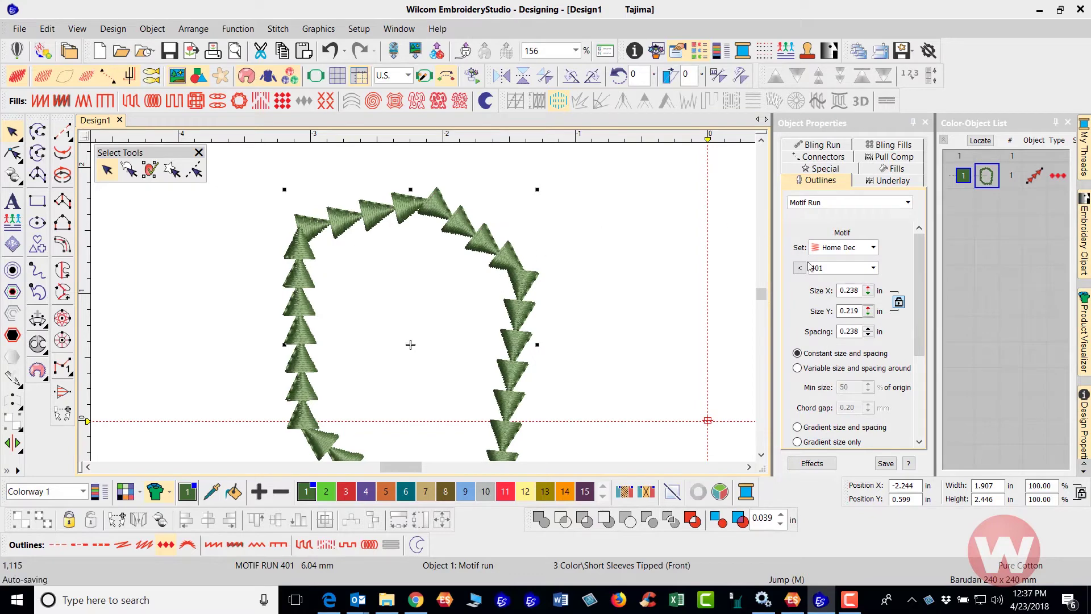
left_click(874, 249)
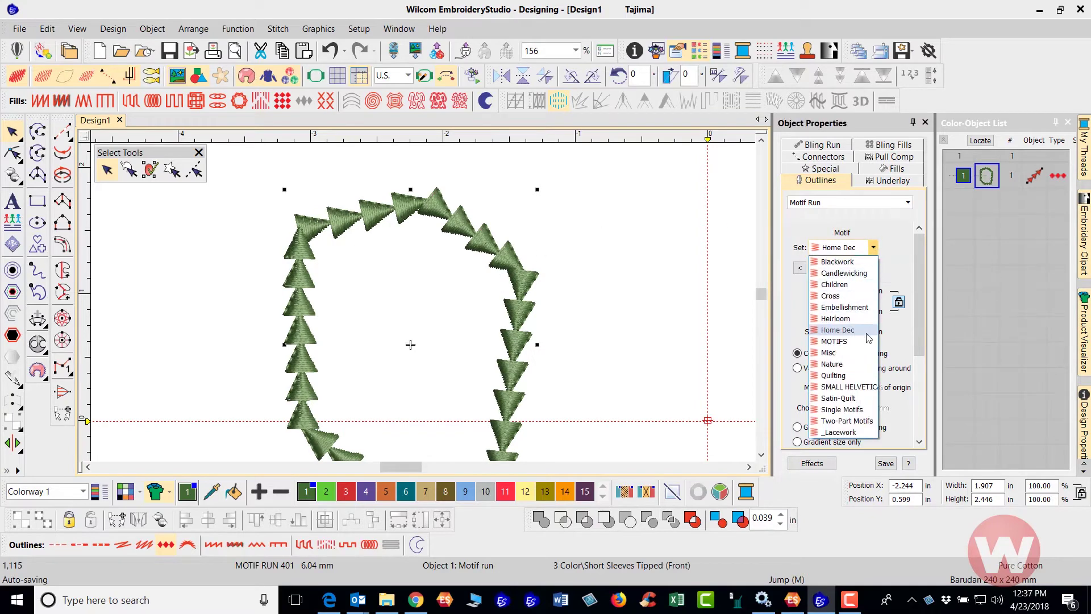
left_click(868, 341)
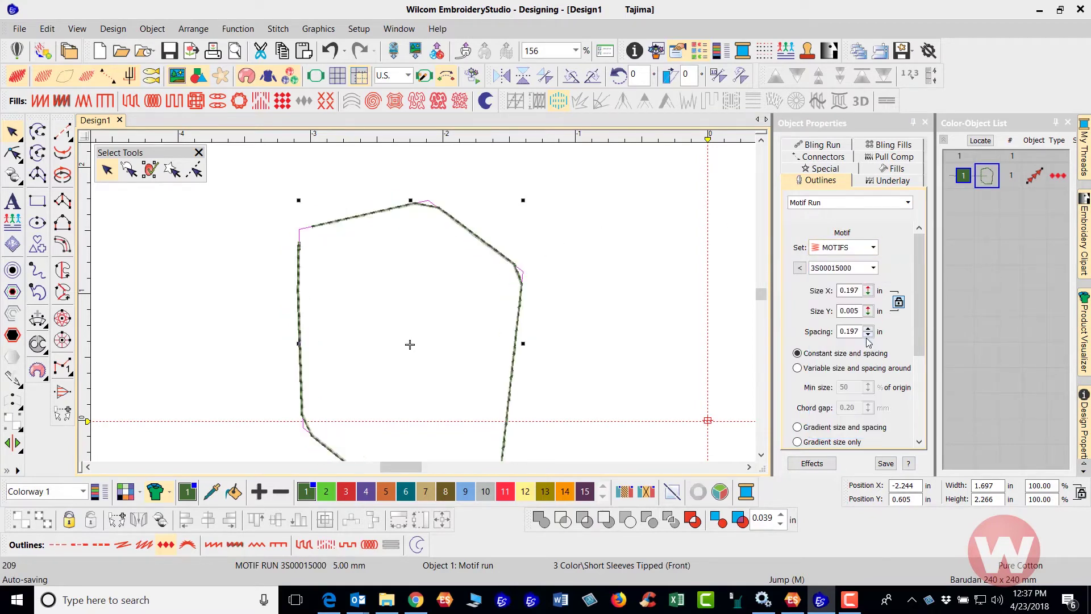
left_click(874, 274)
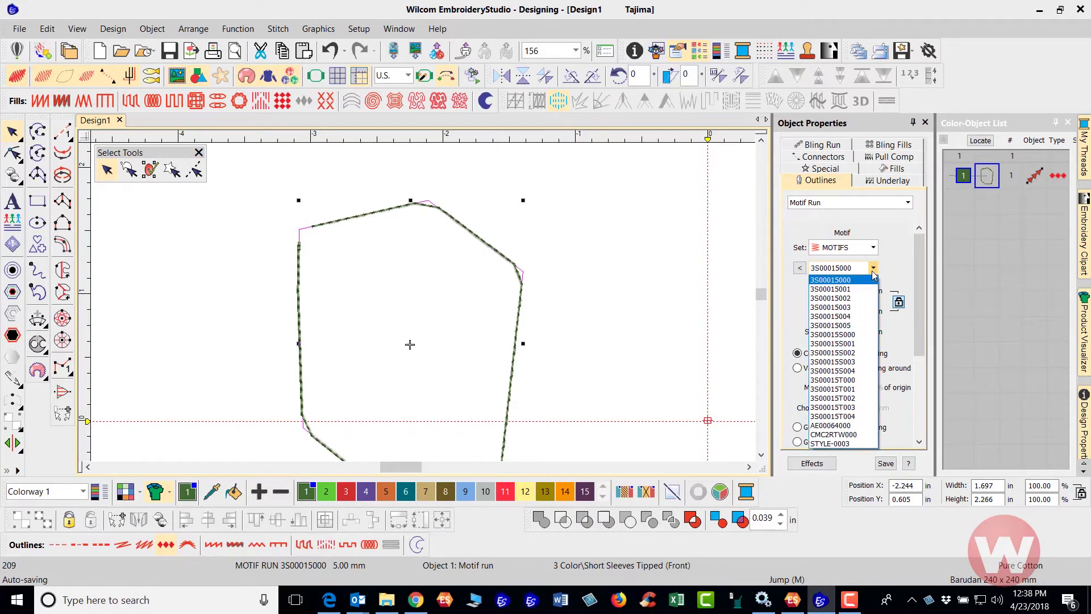
left_click(862, 303)
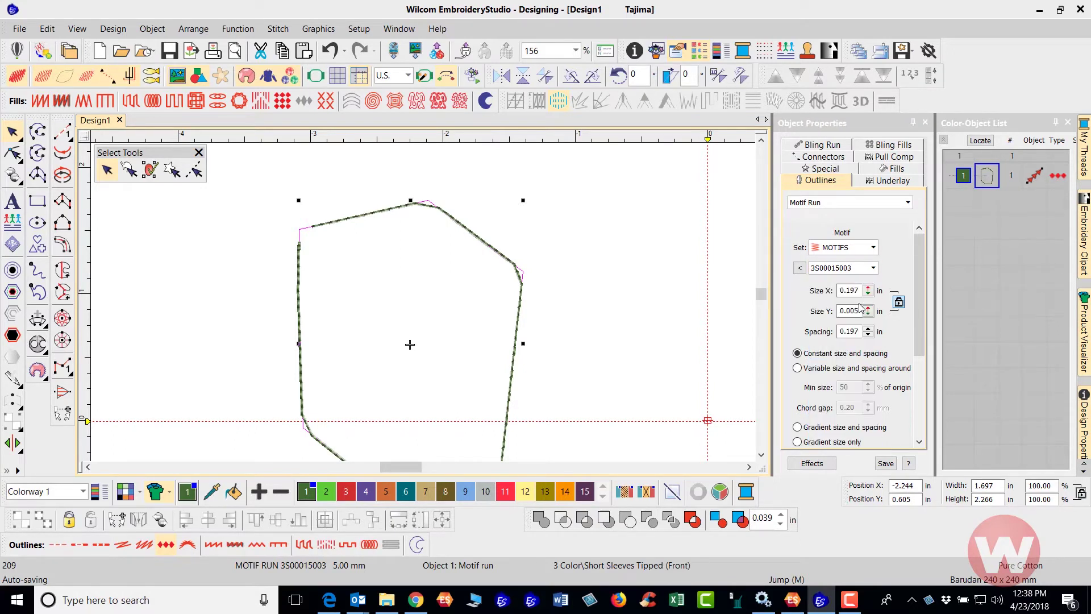
left_click(872, 270)
left_click(844, 327)
Try the Misc, Nature, Quilting and Satin-Quilt motif sets
left_click(873, 250)
left_click(847, 354)
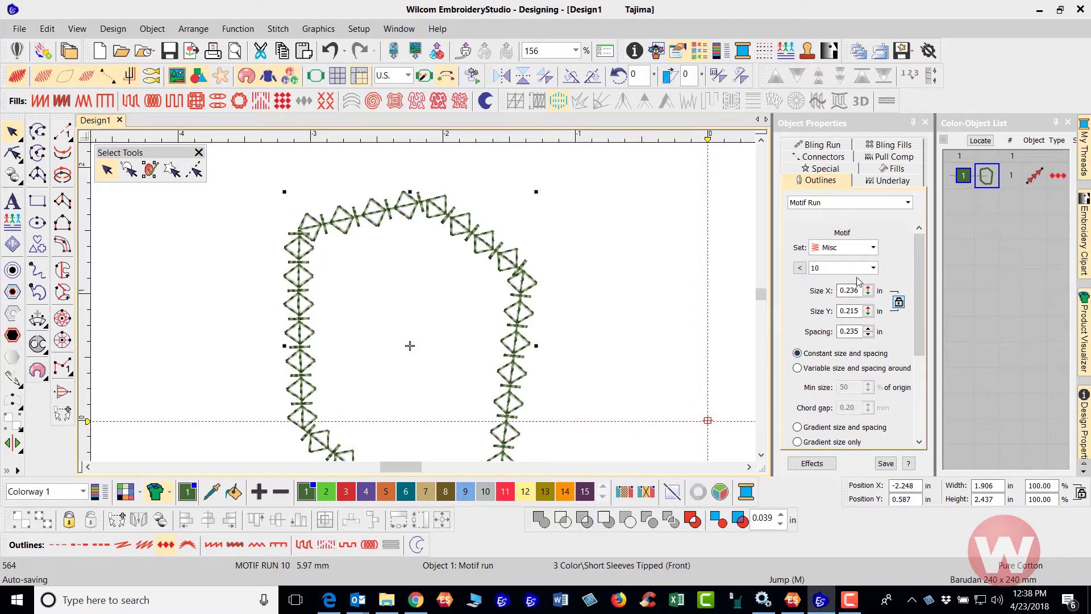
left_click(873, 248)
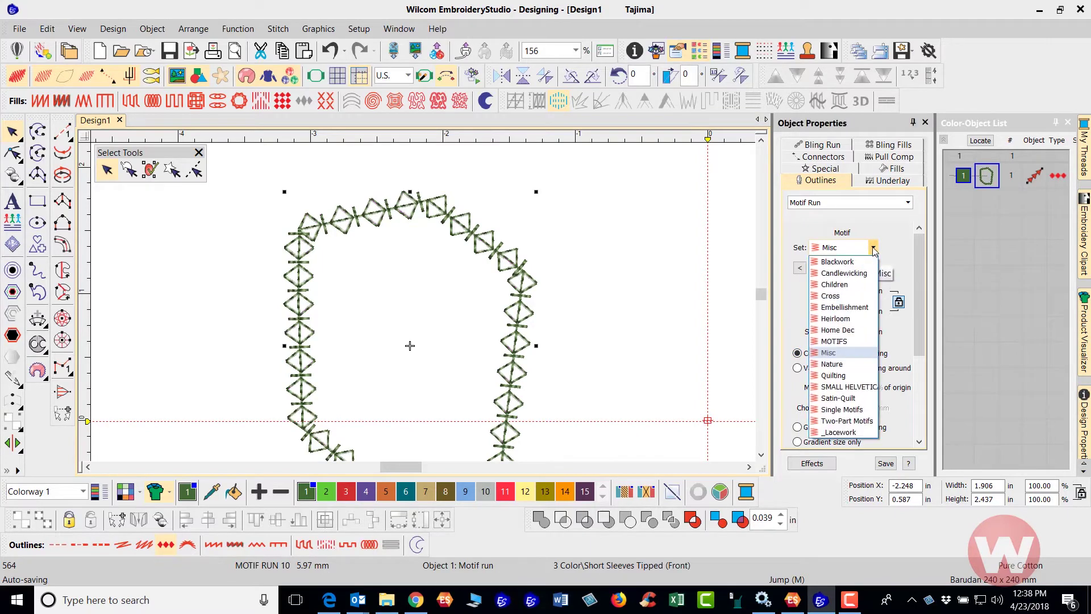
left_click(851, 364)
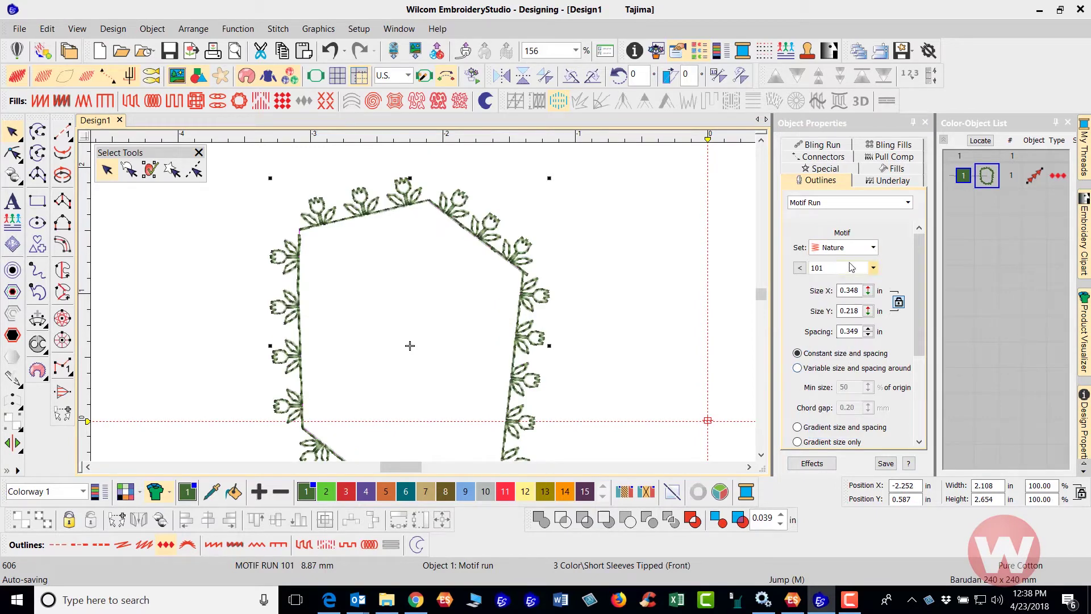
left_click(874, 248)
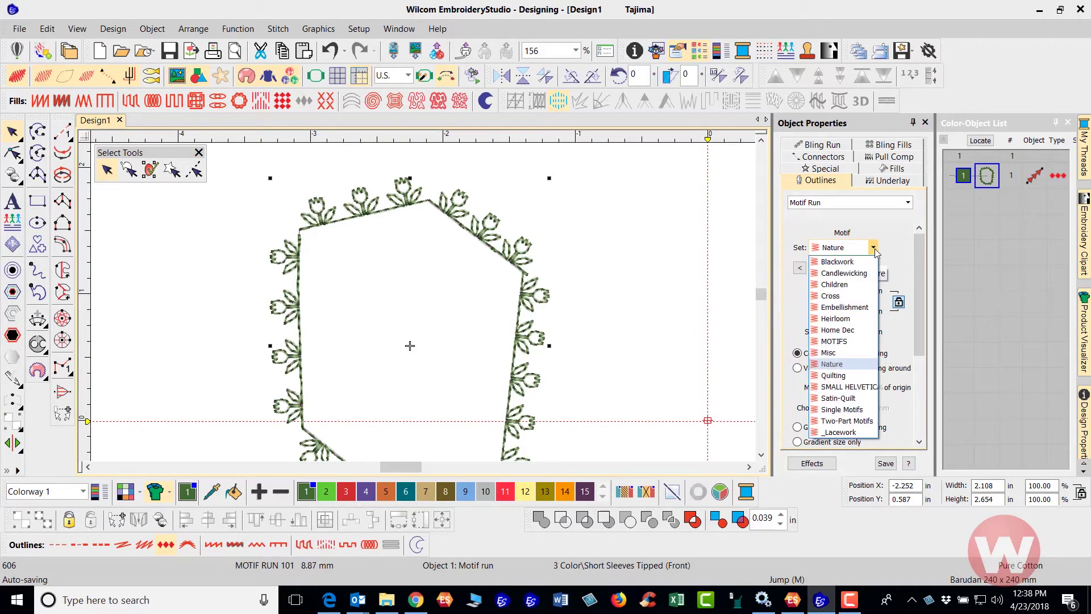
left_click(860, 375)
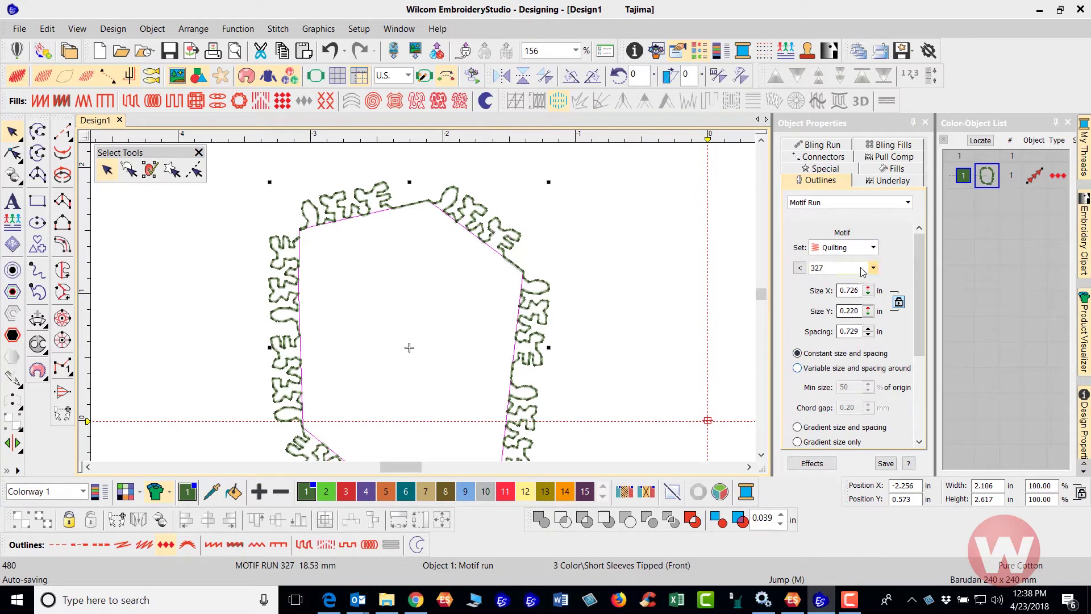
left_click(873, 248)
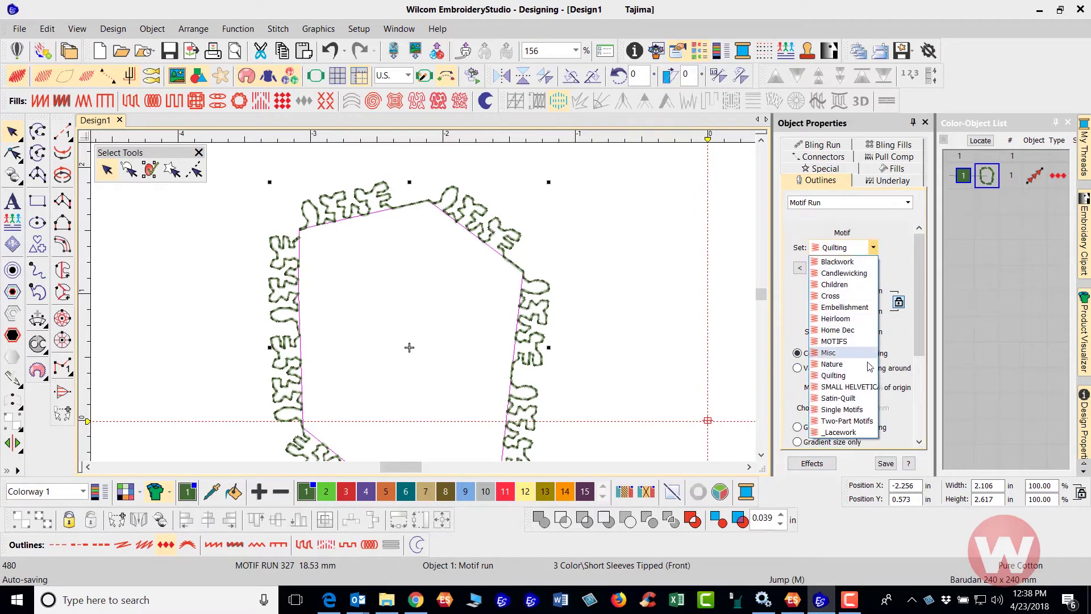
left_click(859, 399)
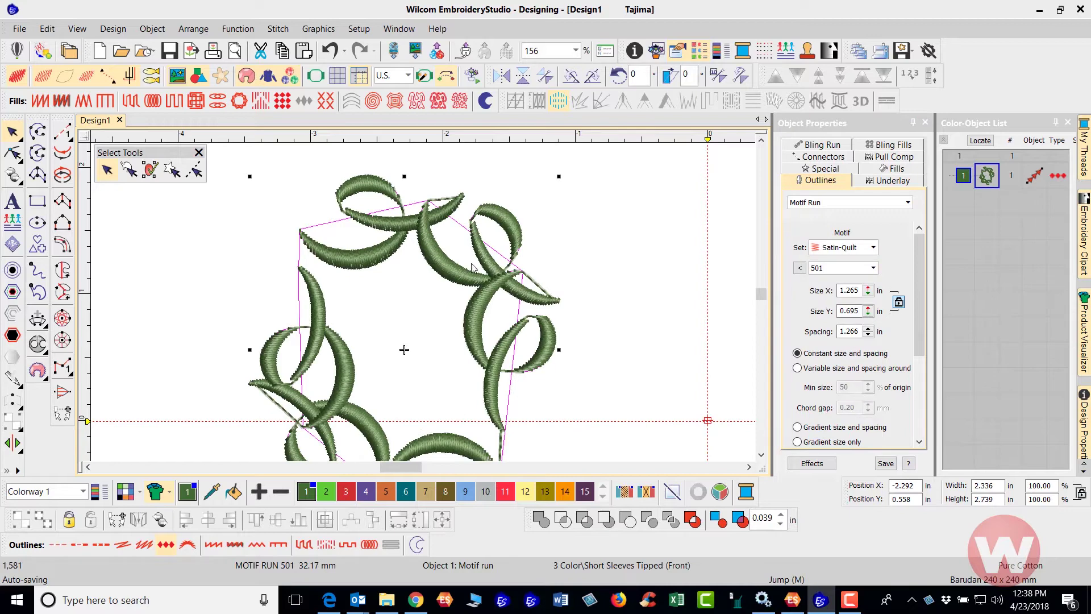
scroll(392, 362, "down", 1)
scroll(387, 366, "up", 1)
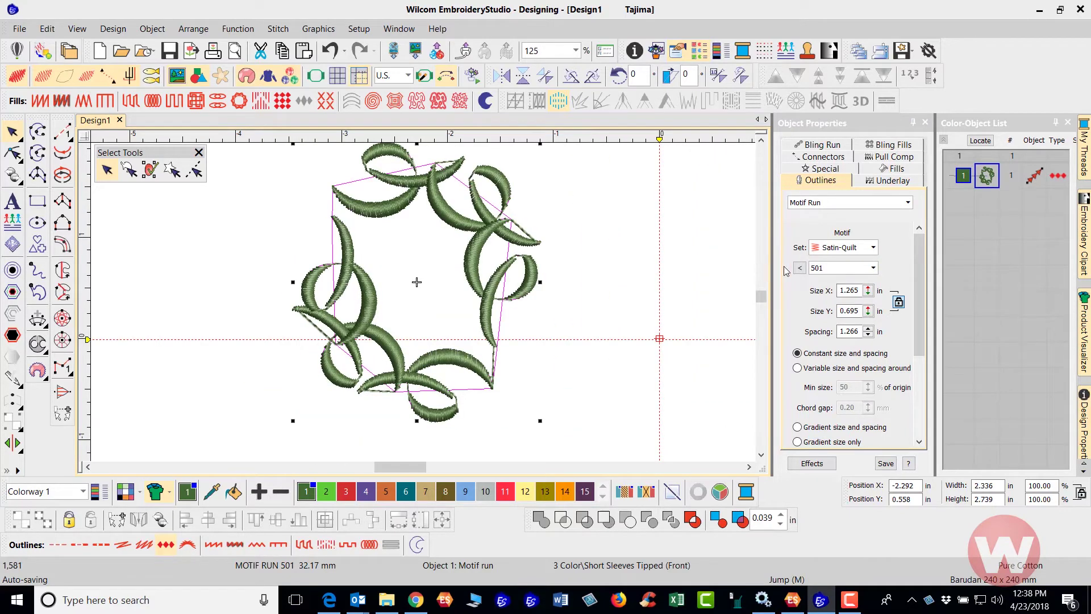
Try Single Motifs and Two-Part Motifs, finishing on _Lacework motif L0001a
left_click(873, 248)
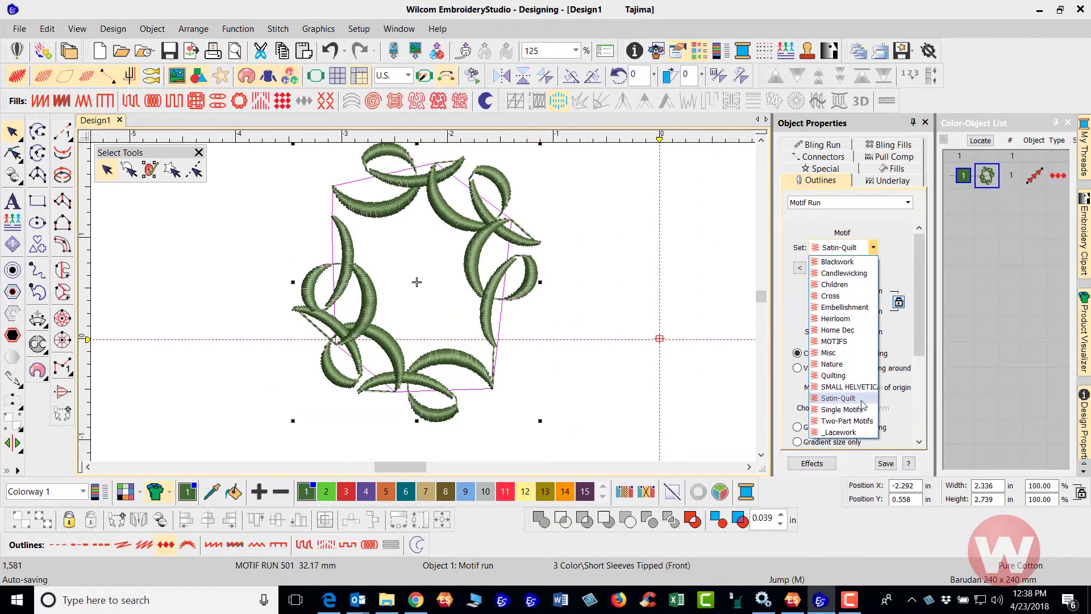
left_click(842, 410)
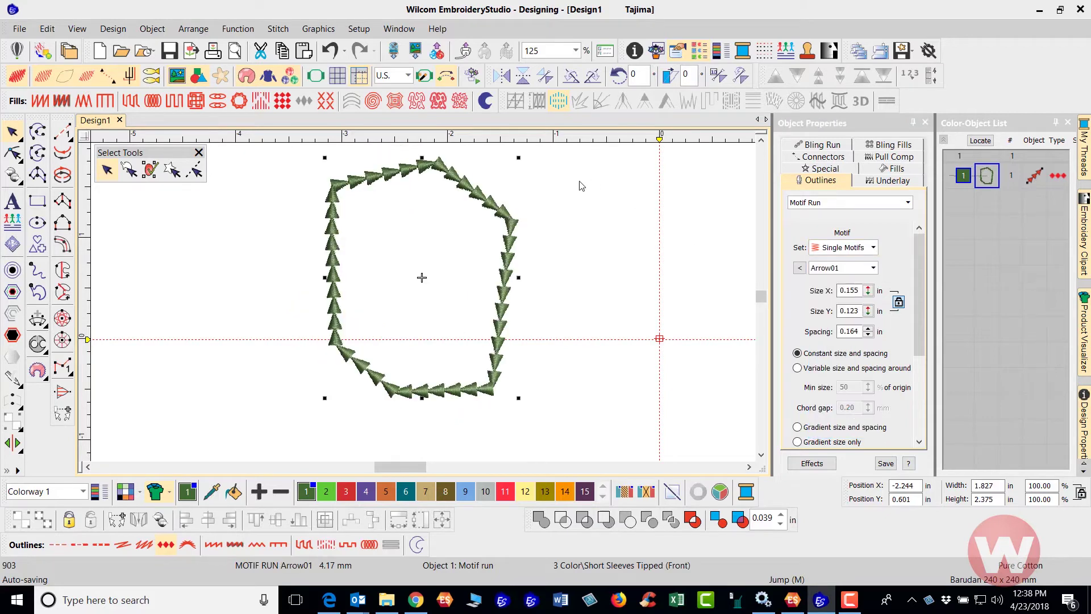
left_click(873, 248)
left_click(870, 421)
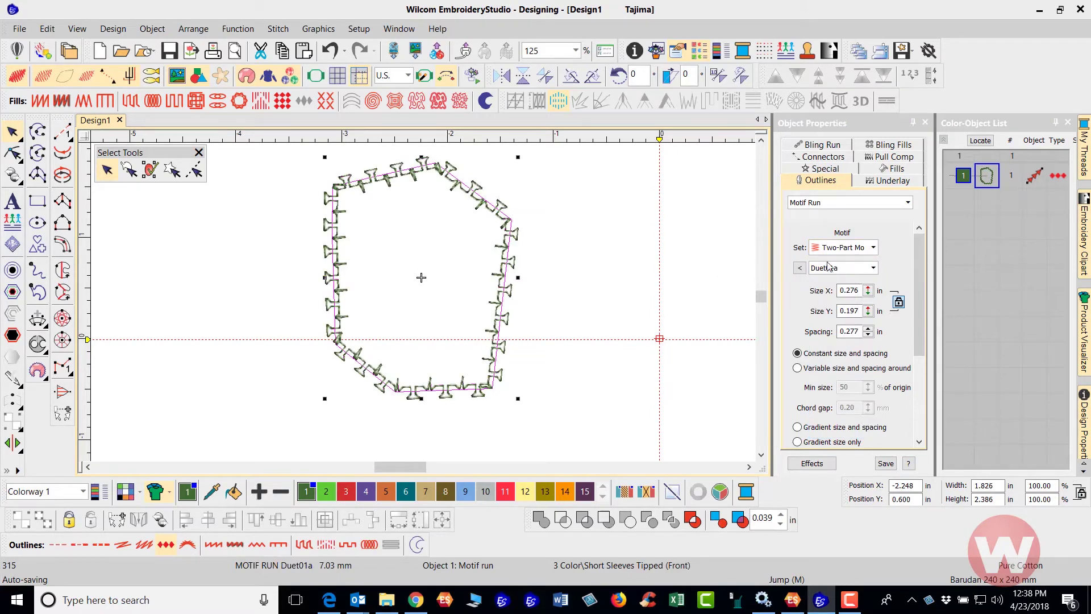
left_click(873, 248)
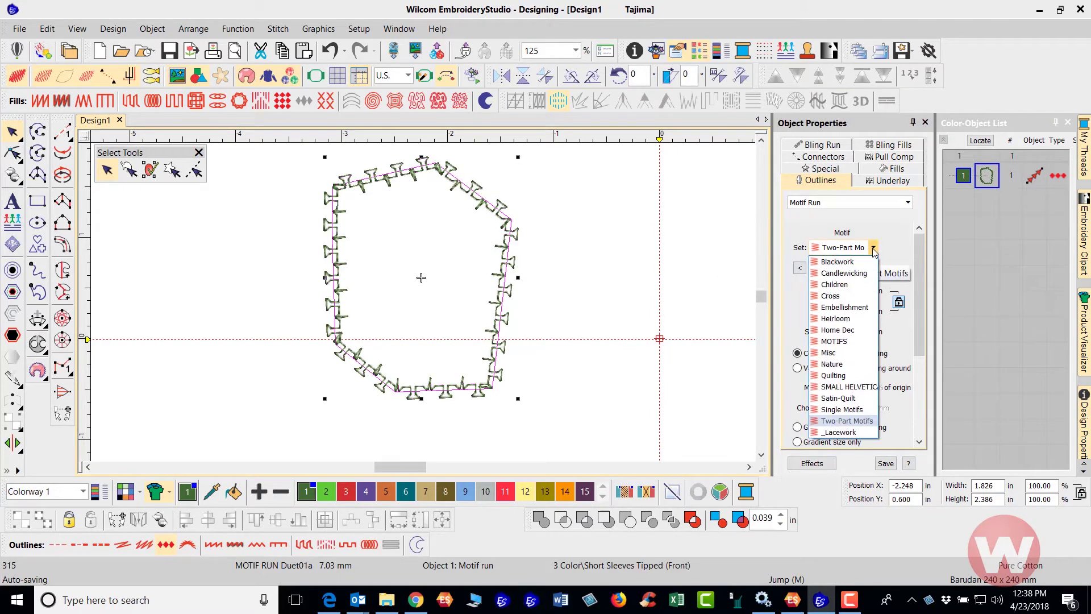
left_click(839, 432)
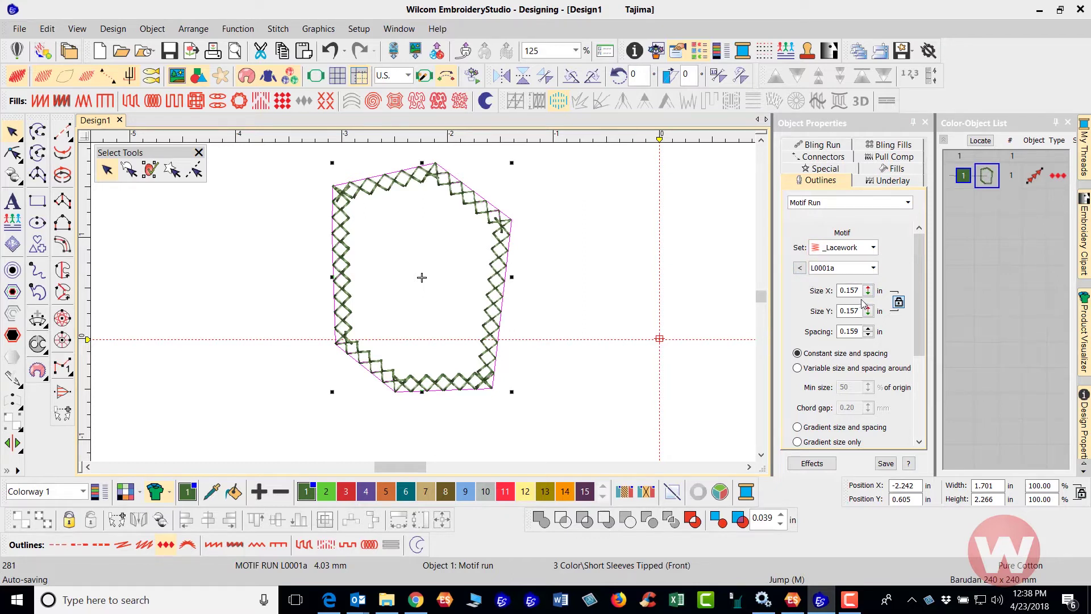
Adjust the lacework motif size through 0.627 and 0.327 in, settling at 0.227 × 0.227 in
left_click_drag(867, 292, 807, 335)
left_click_drag(869, 293, 808, 352)
left_click_drag(869, 293, 809, 372)
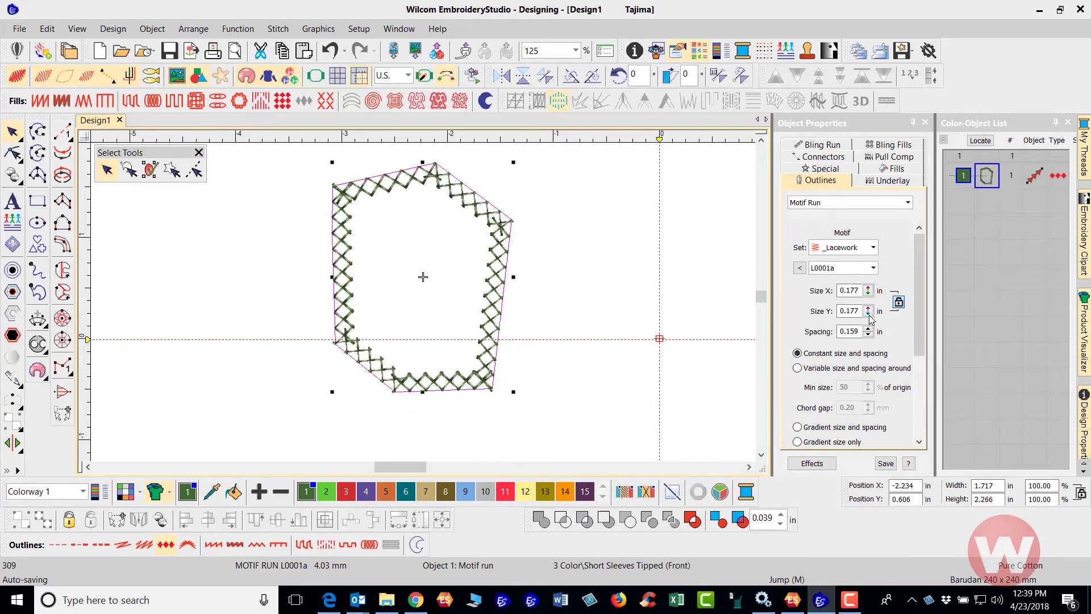
left_click(899, 302)
left_click_drag(868, 313, 812, 378)
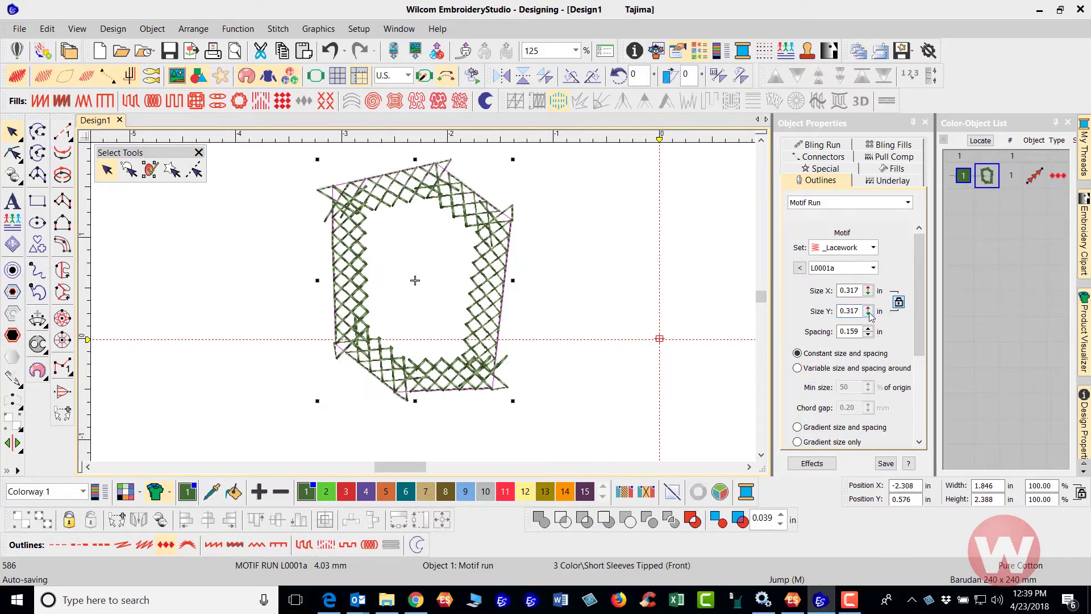
left_click_drag(869, 314, 807, 389)
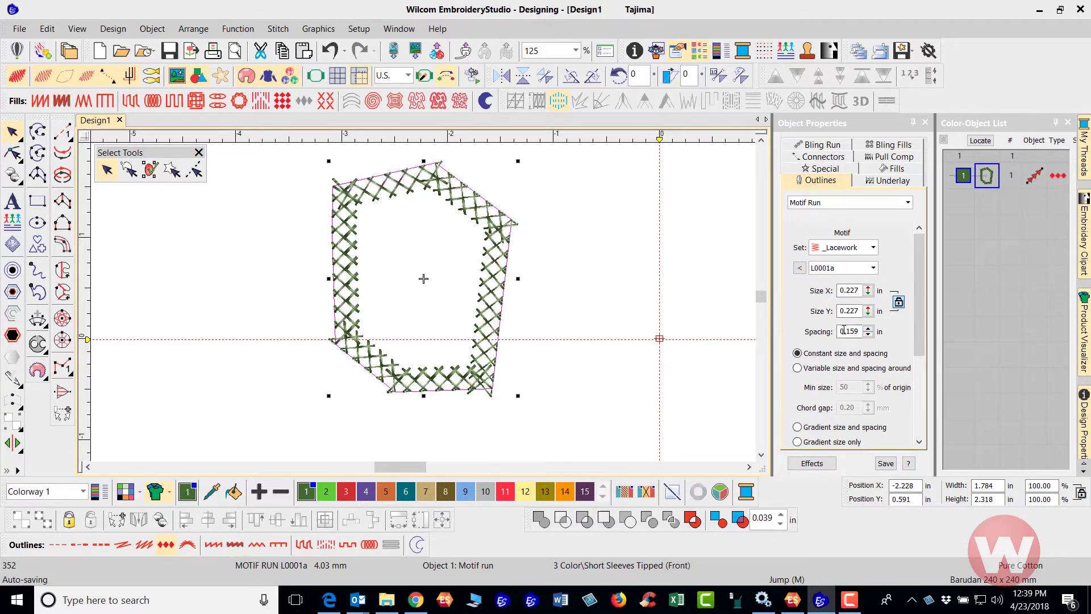
Try motif spacings of 1.000, 5.0 and 0.5 in, settling on 0.400 in
left_click(868, 330)
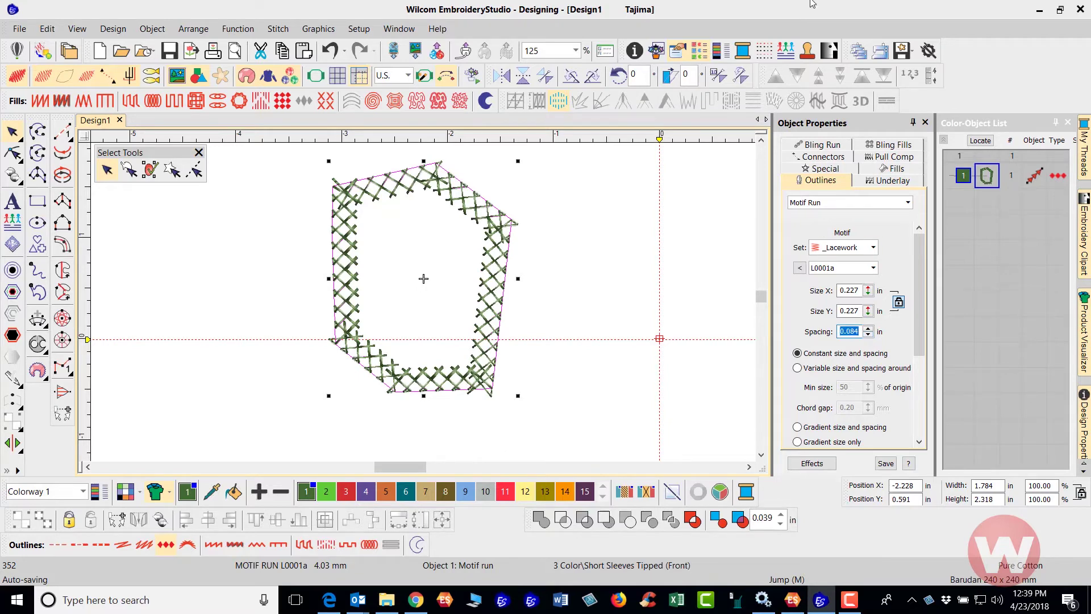
key("Return")
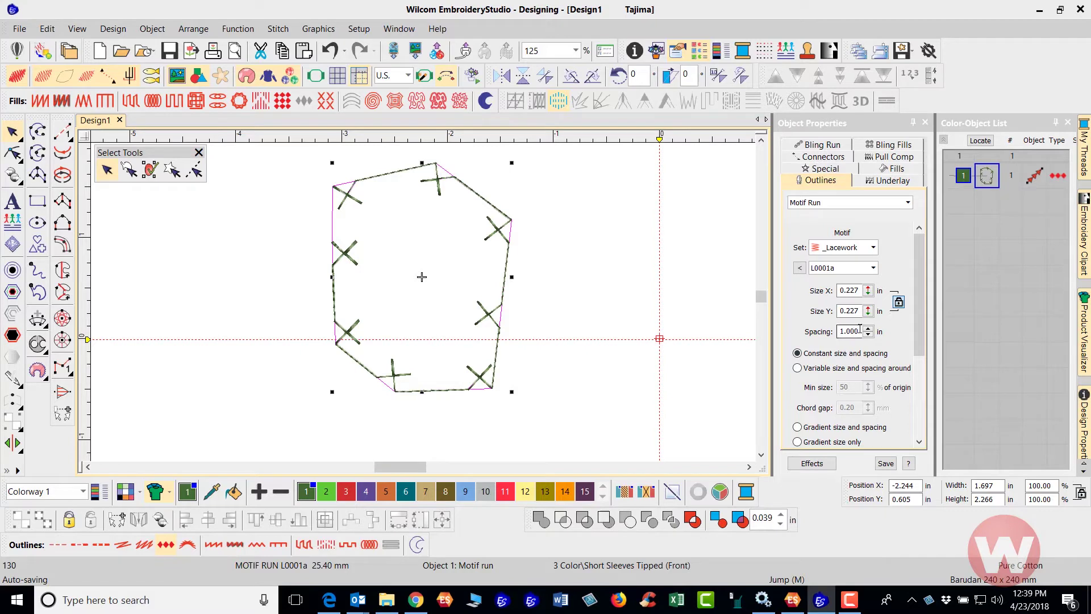
left_click_drag(859, 331, 816, 334)
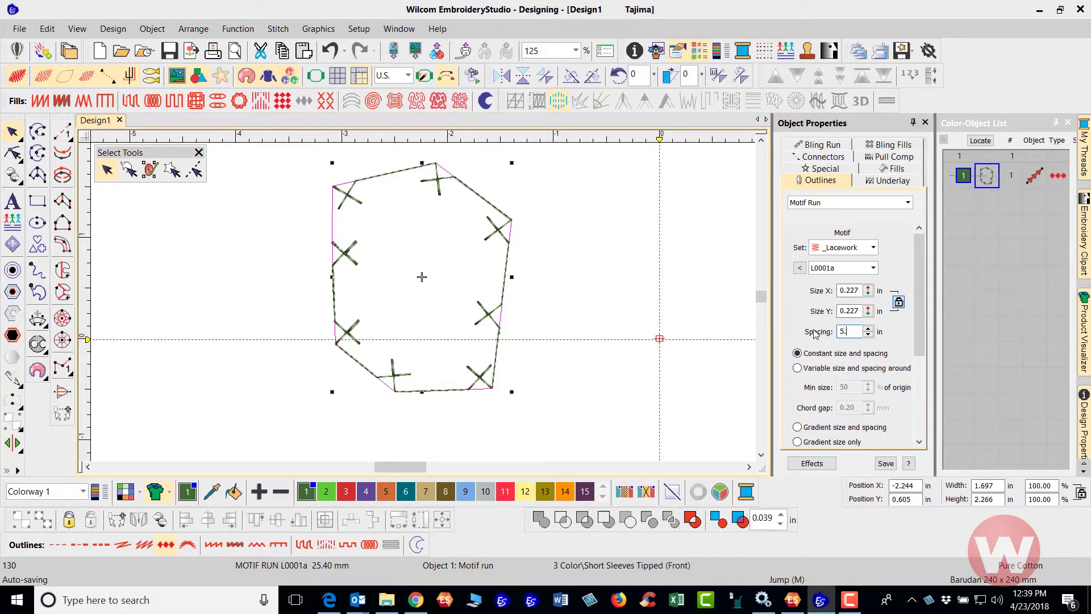
type("5.0")
key("Return")
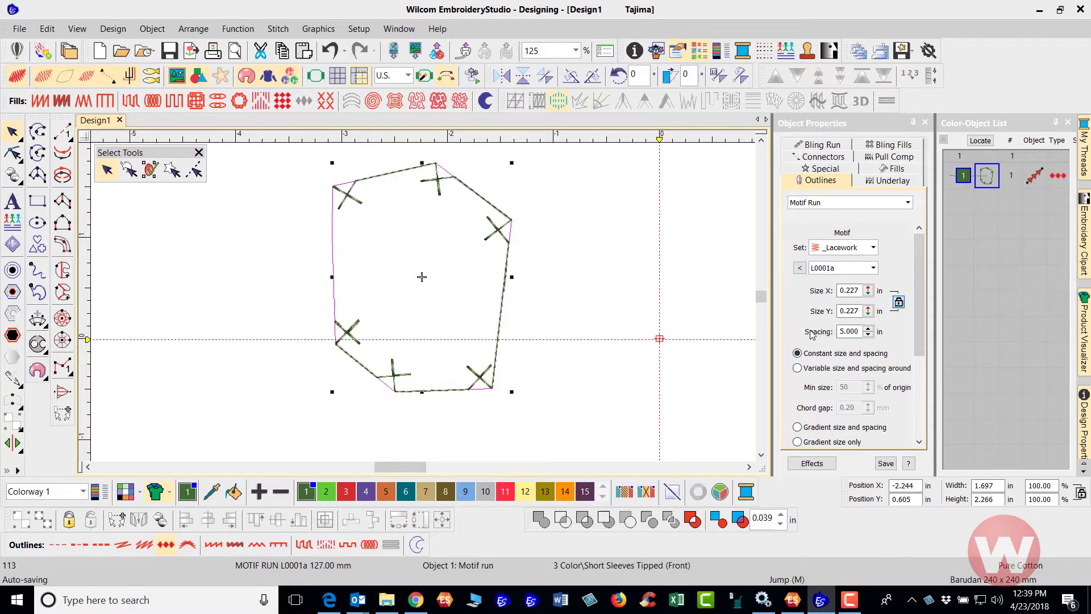
left_click_drag(859, 331, 816, 328)
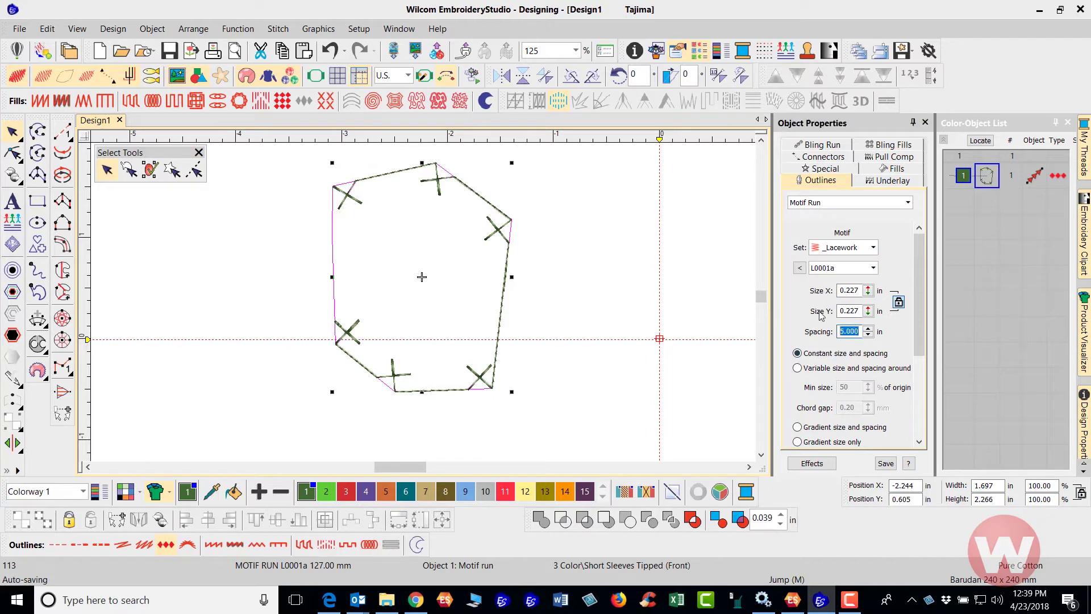
type("0.5")
key("Return")
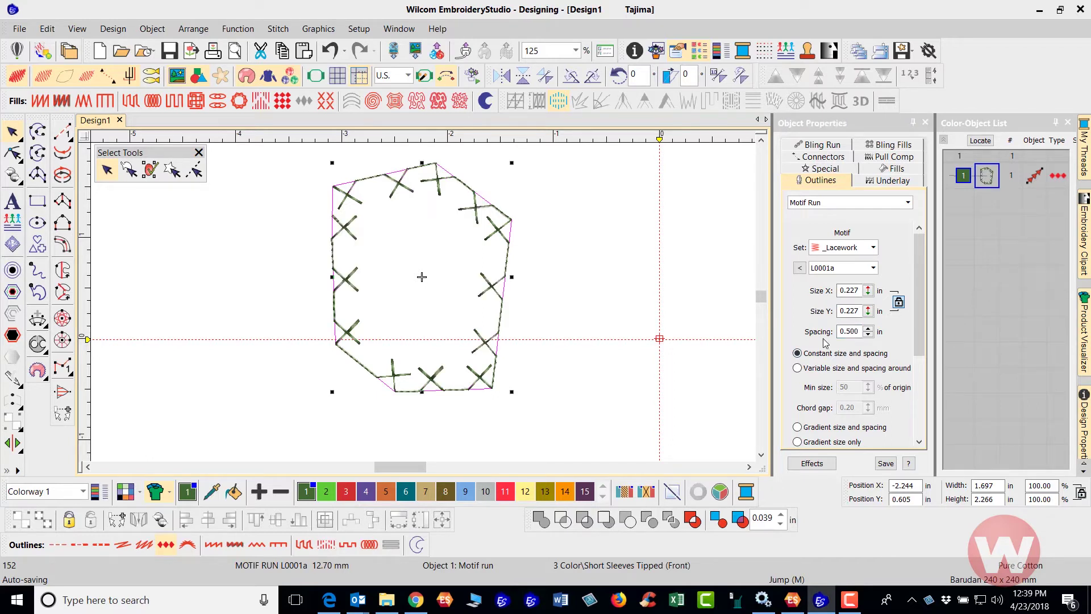
left_click_drag(858, 331, 815, 312)
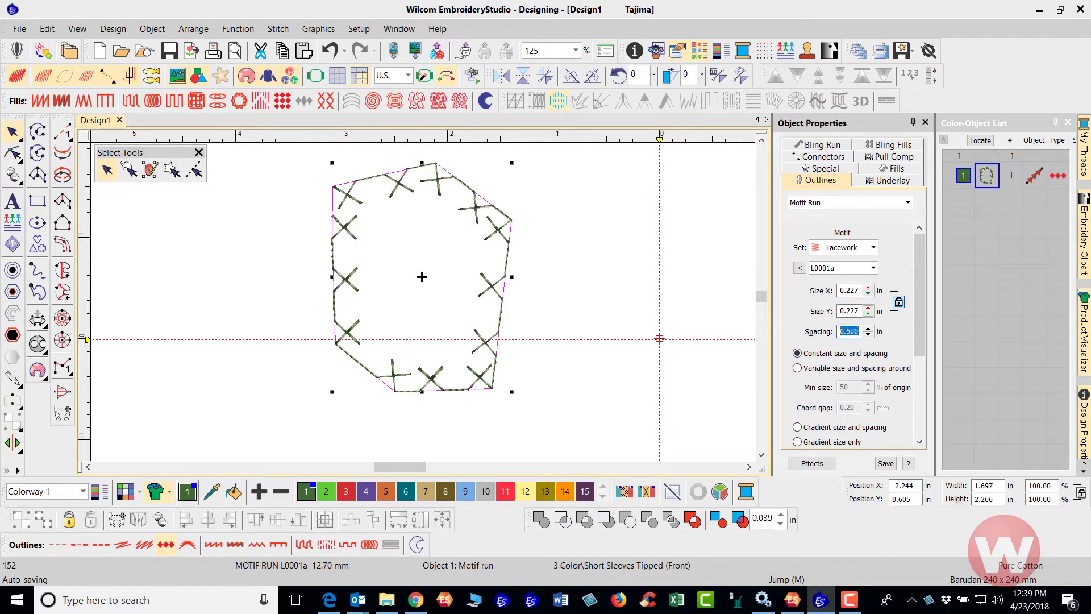
type(".4")
key("Return")
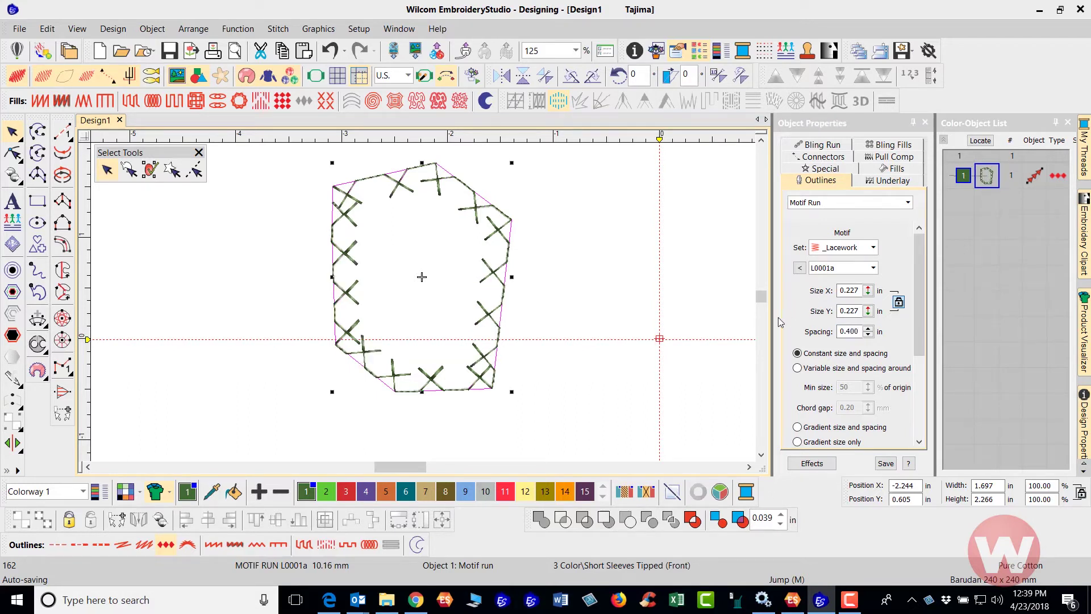
Turn on Variable size and spacing around the outline
left_click_drag(918, 303, 917, 325)
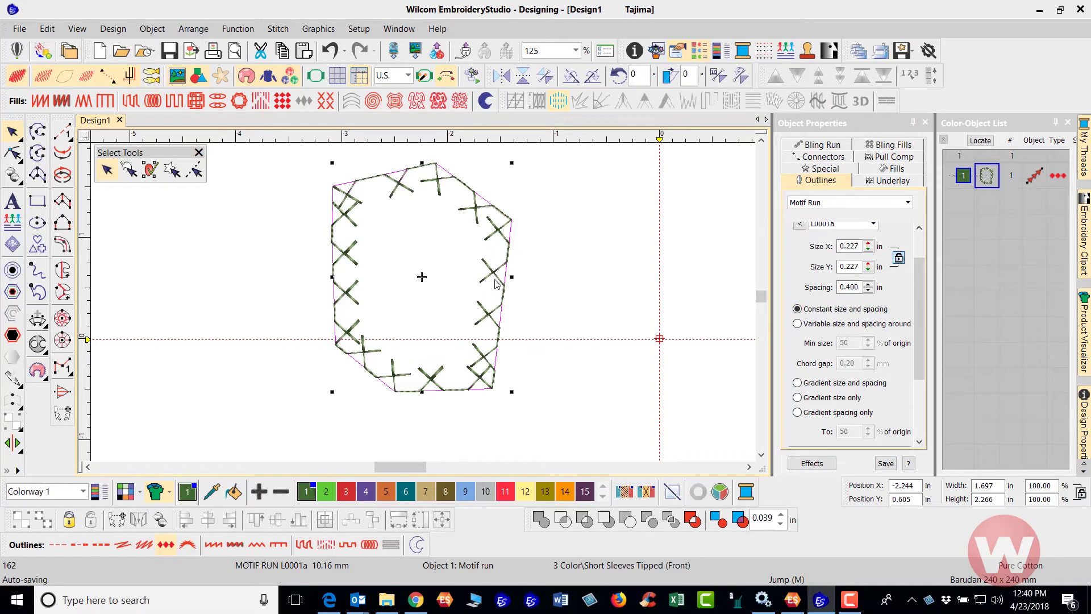
left_click(797, 324)
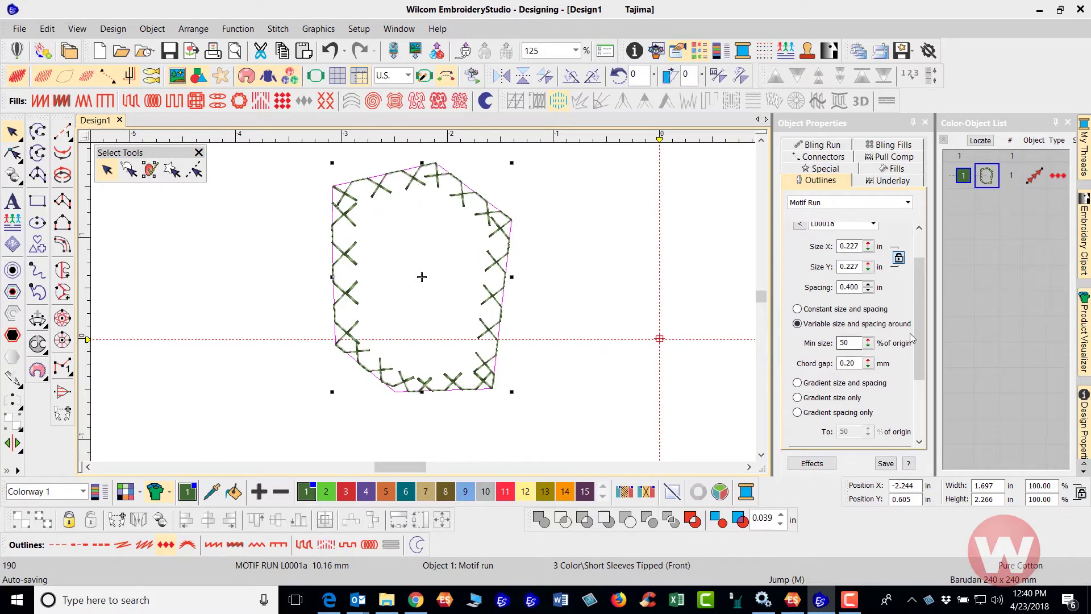
left_click_drag(916, 289, 916, 264)
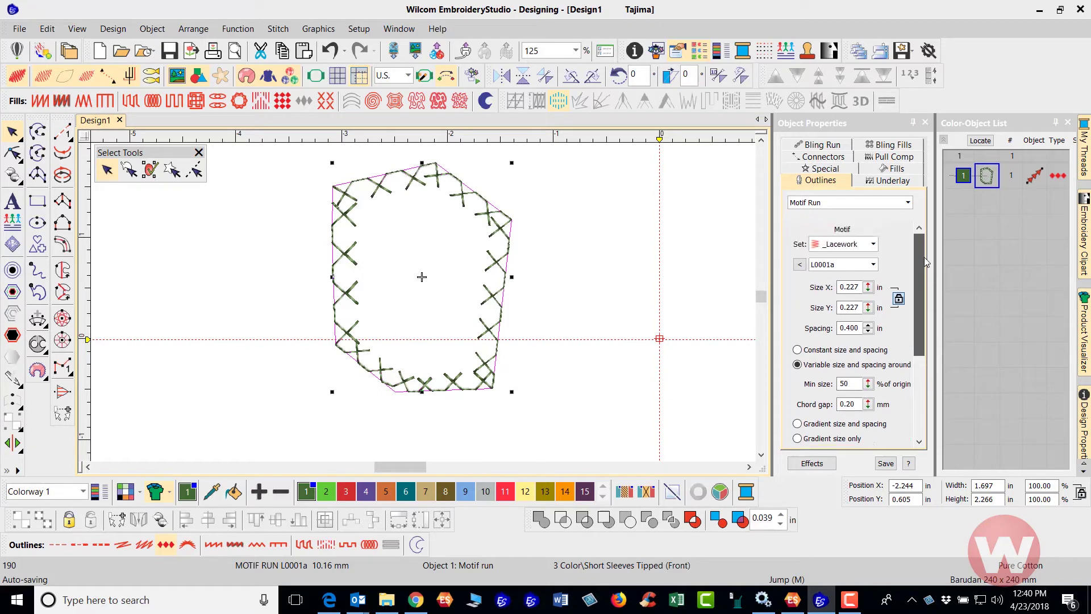
Switch the motif set to Cross, then to Nature for flower motif 101
left_click(873, 247)
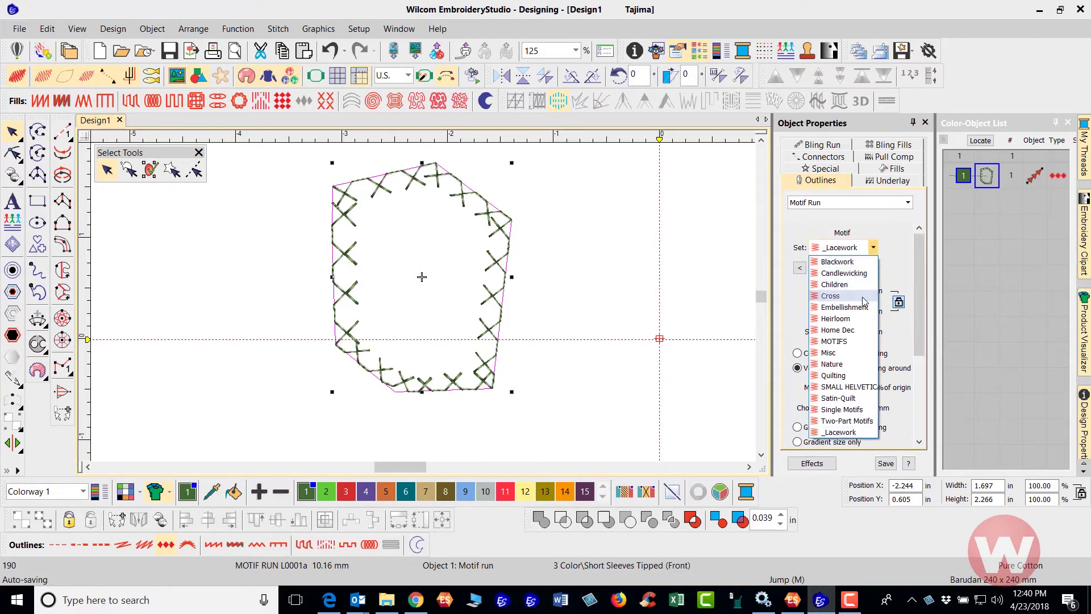
left_click(831, 296)
left_click(873, 247)
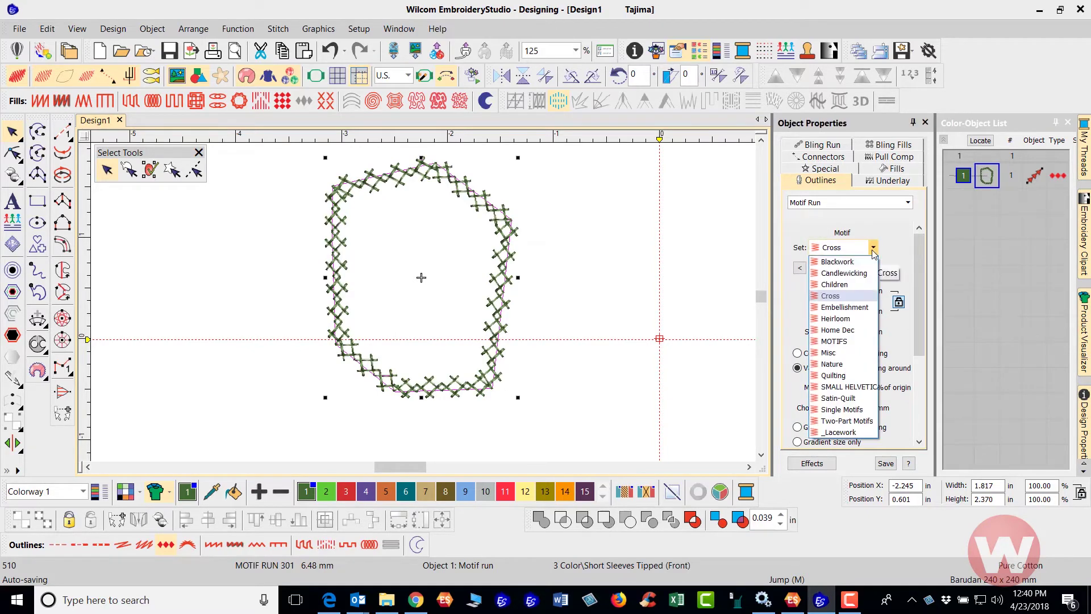
left_click(860, 365)
left_click_drag(908, 298, 912, 341)
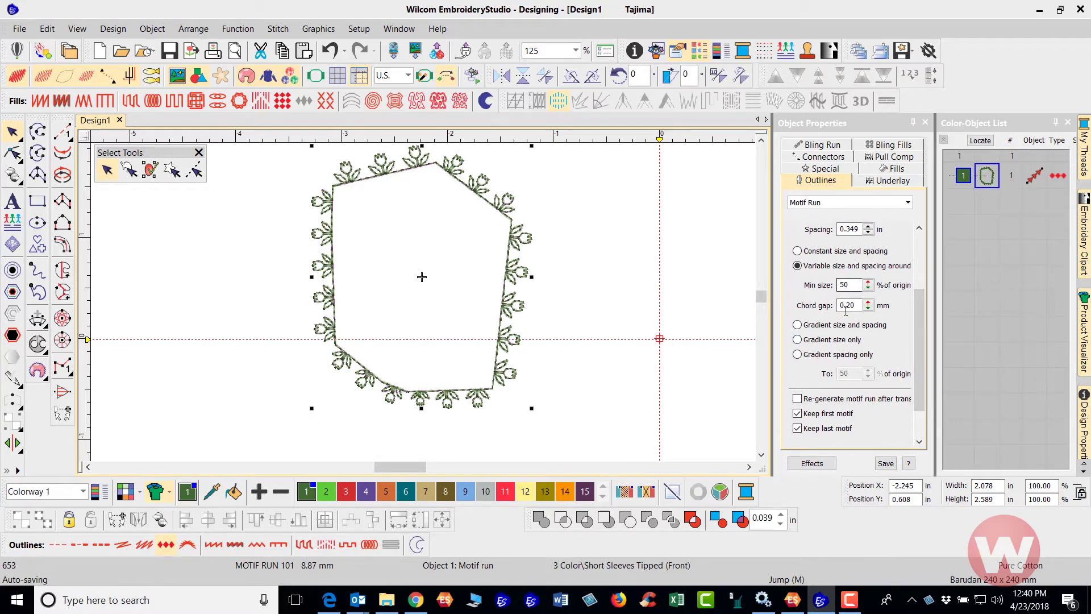
Set the minimum motif size to 30% and the chord gap to 0.38 mm
left_click_drag(869, 290, 870, 288)
left_click_drag(868, 305, 817, 365)
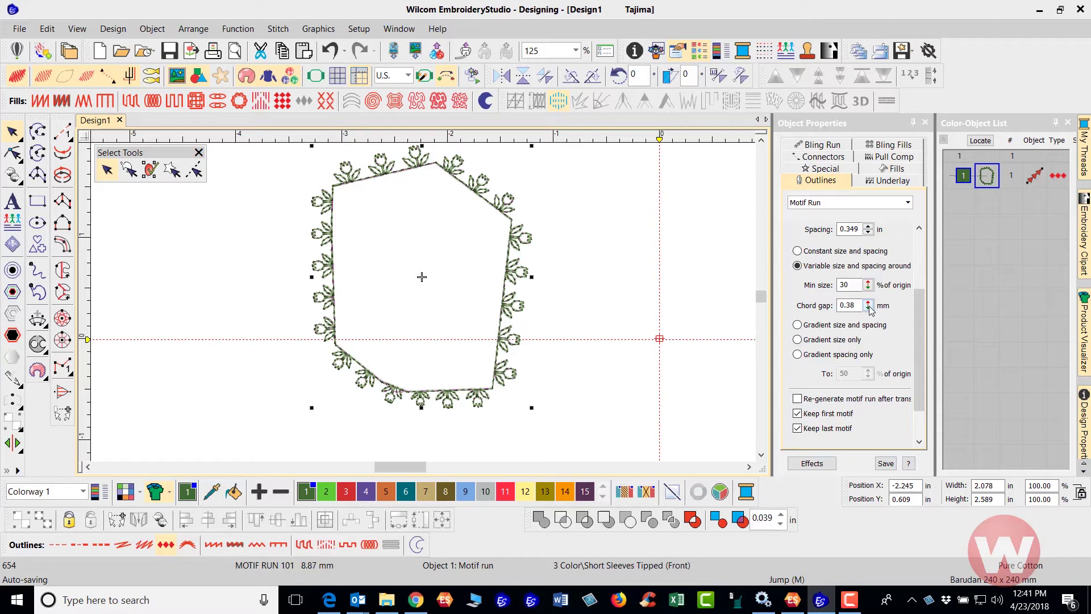
Try gradient size-and-spacing and size-only, then use Gradient spacing only ending at 105%
left_click(798, 326)
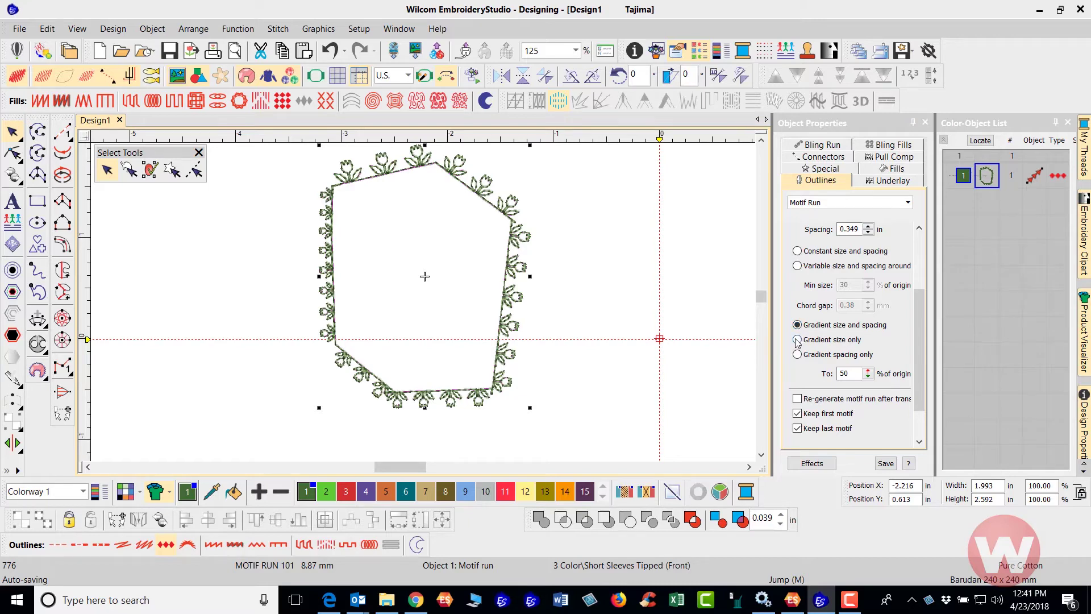
left_click(798, 340)
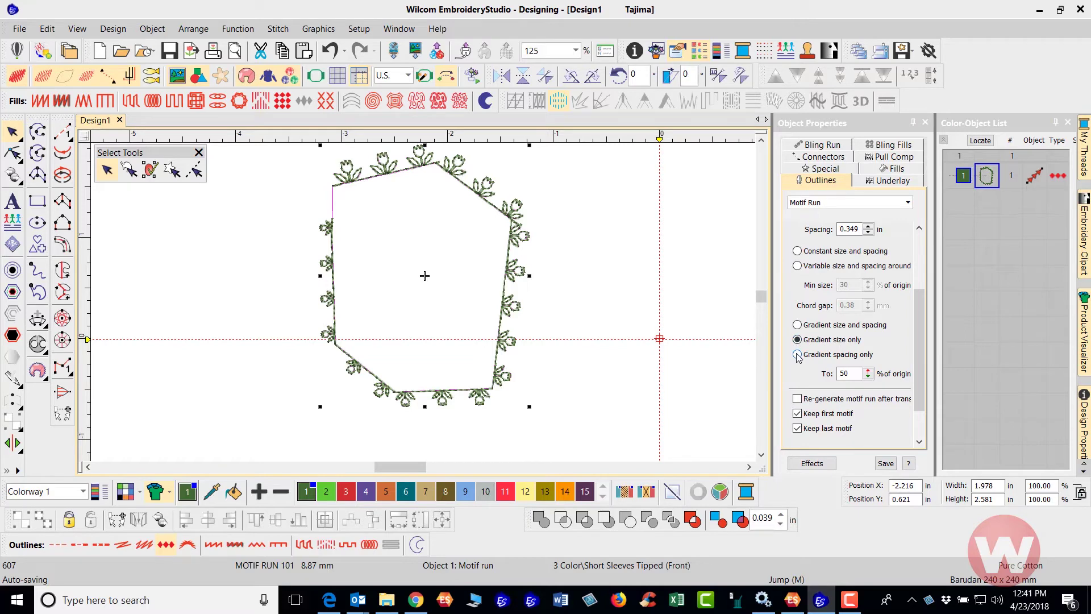
left_click(798, 355)
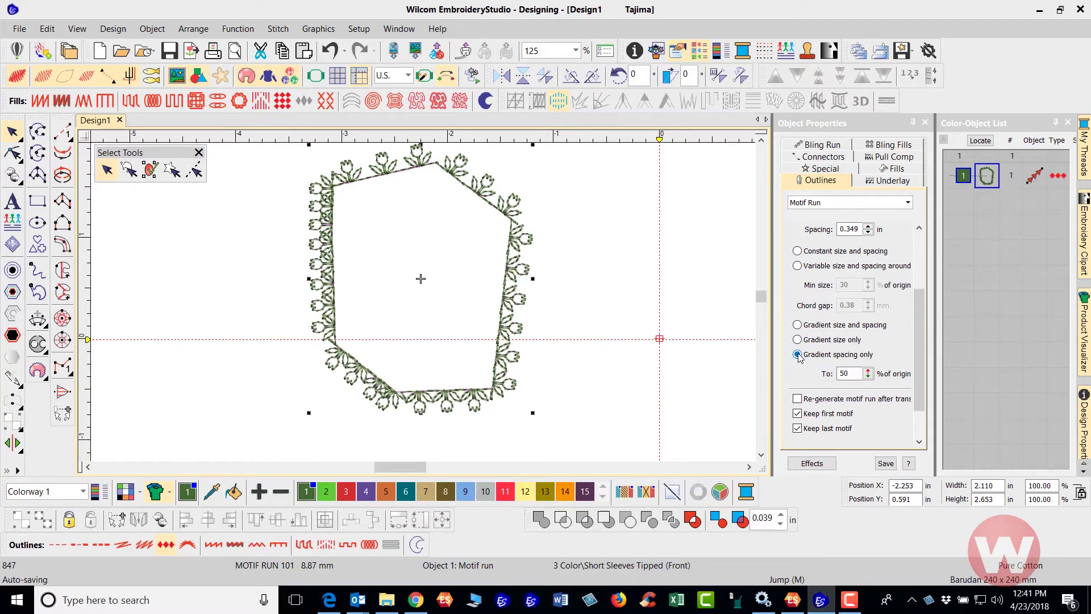
left_click(869, 372)
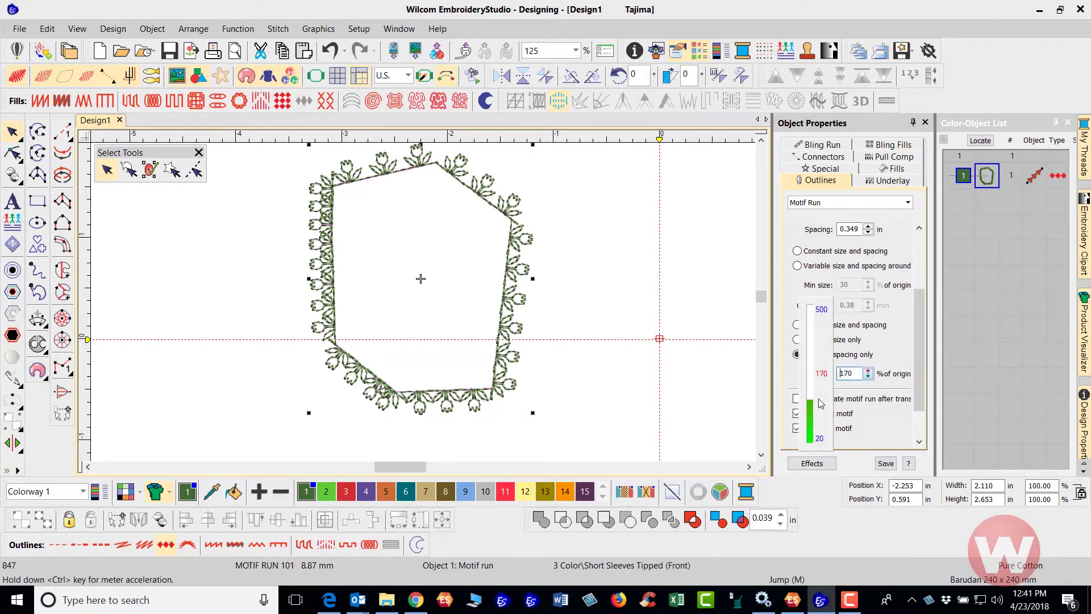
left_click(869, 376)
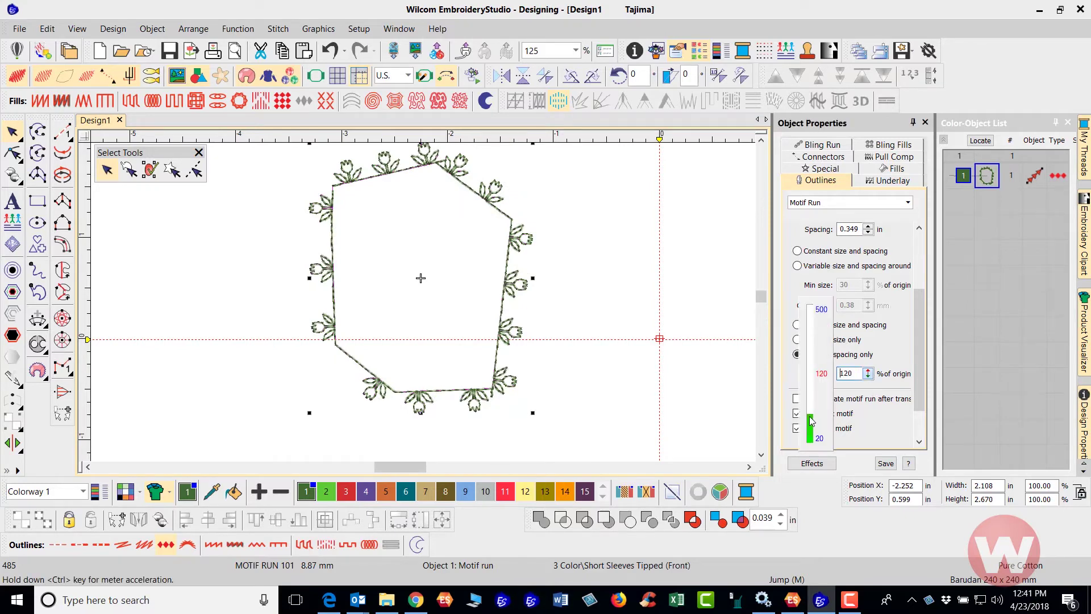
left_click(868, 371)
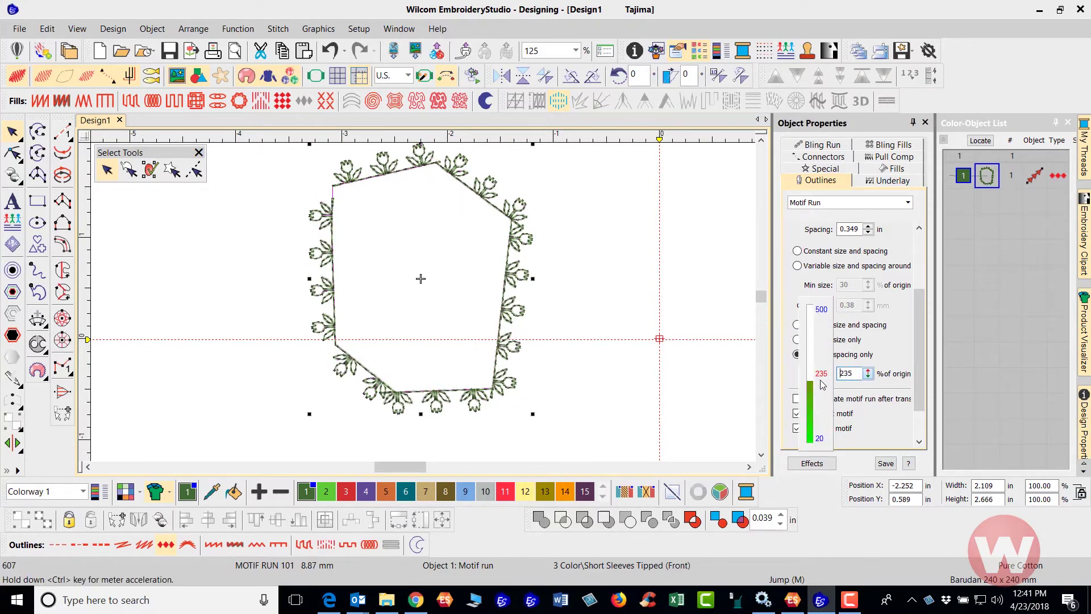
left_click(869, 377)
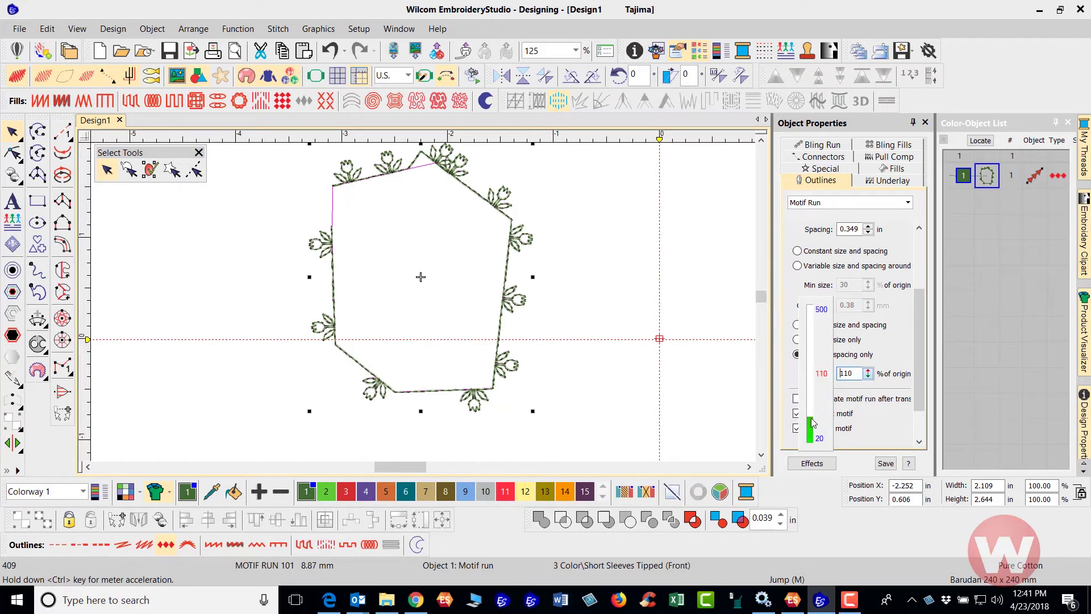
scroll(919, 352, "down", 1)
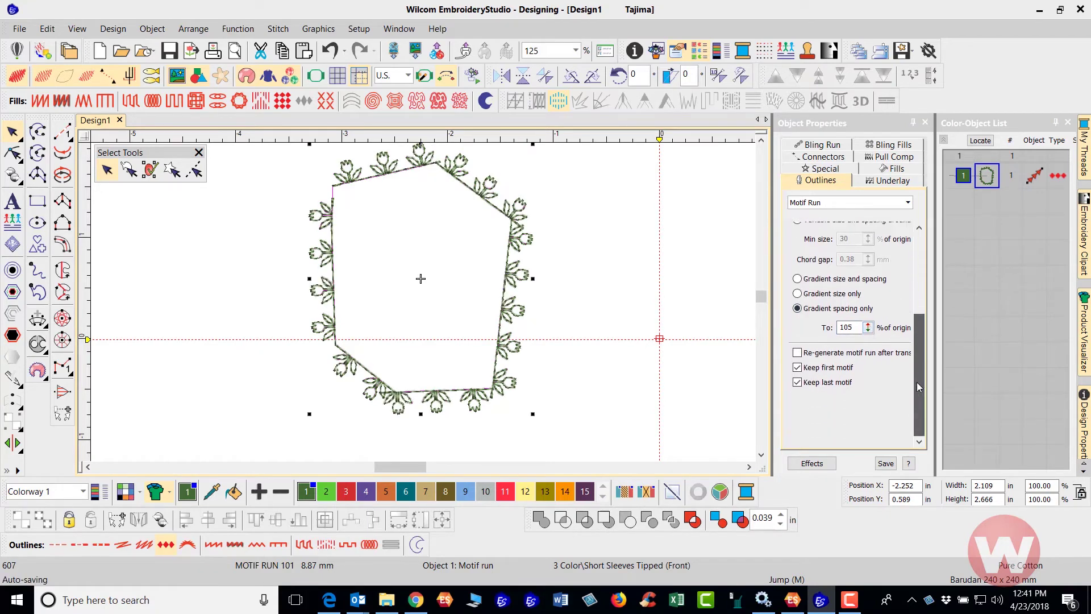
left_click(798, 368)
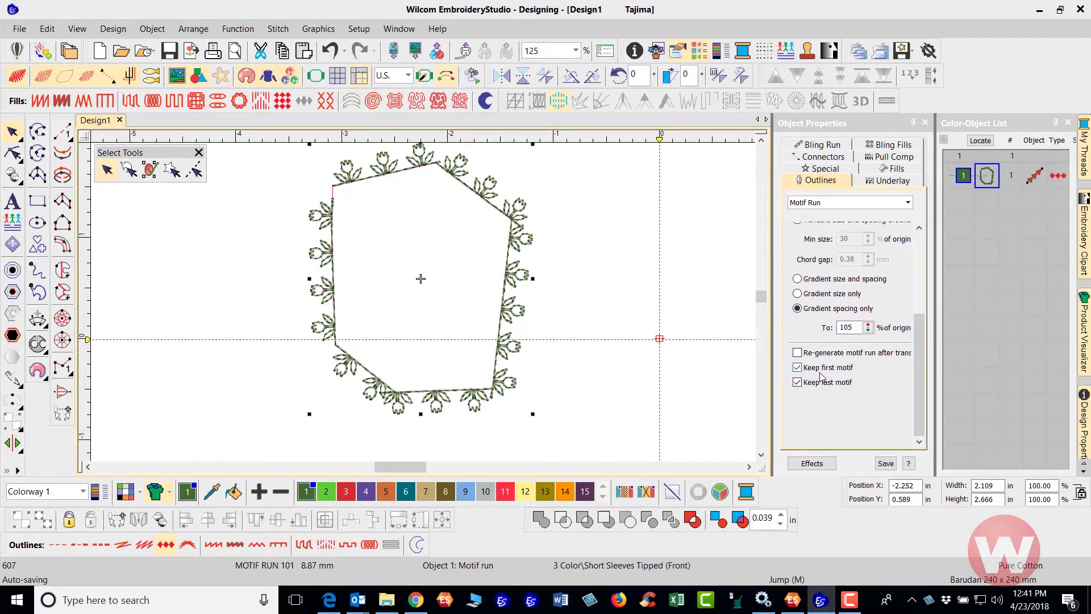
left_click(798, 368)
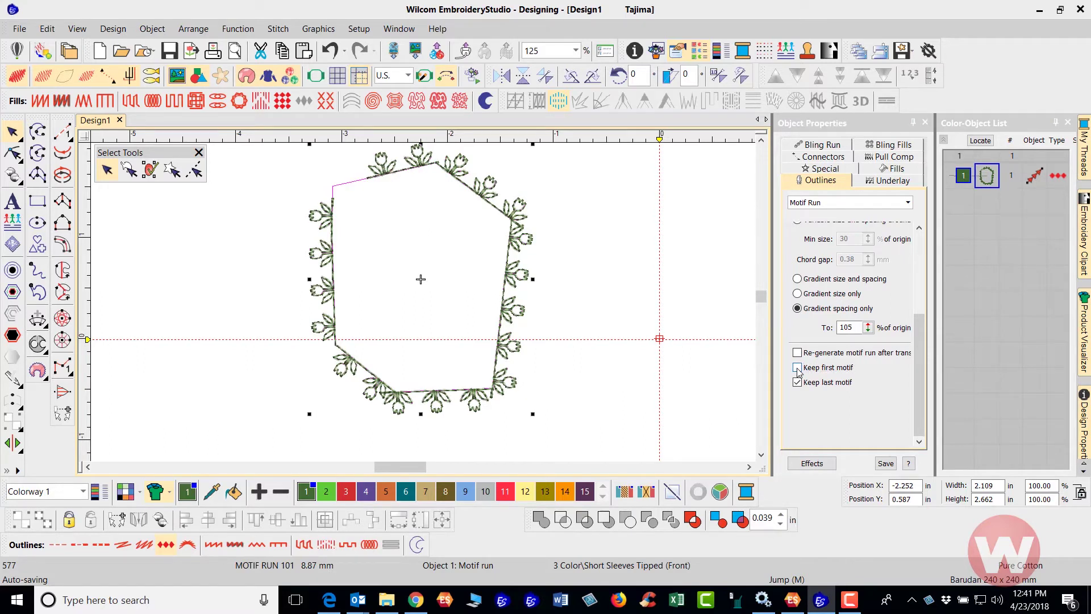
left_click(798, 368)
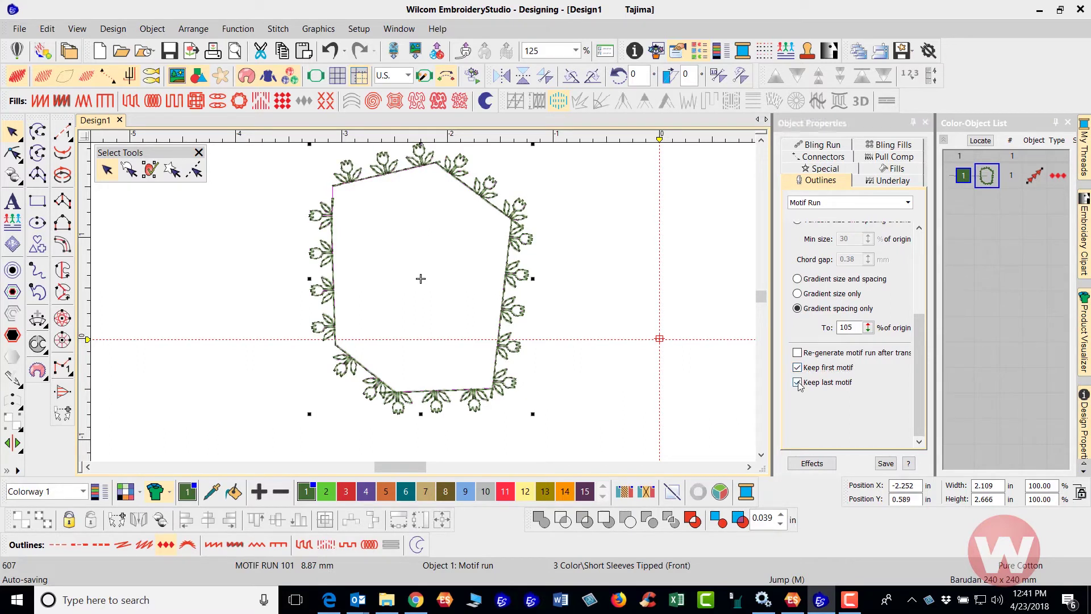
left_click(798, 382)
left_click(798, 382)
left_click_drag(919, 353, 918, 297)
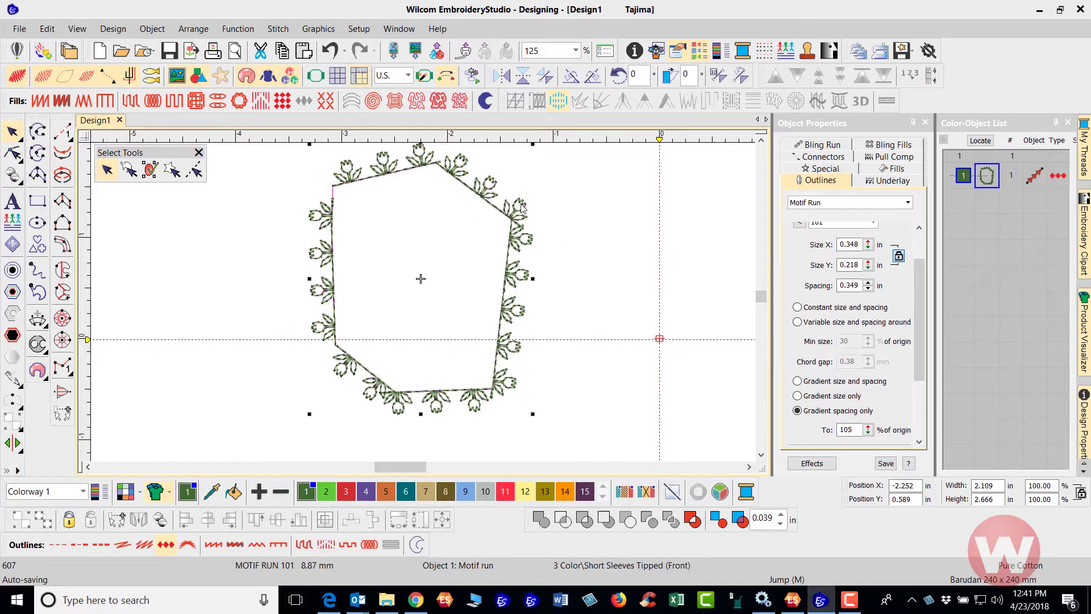
right_click(514, 224)
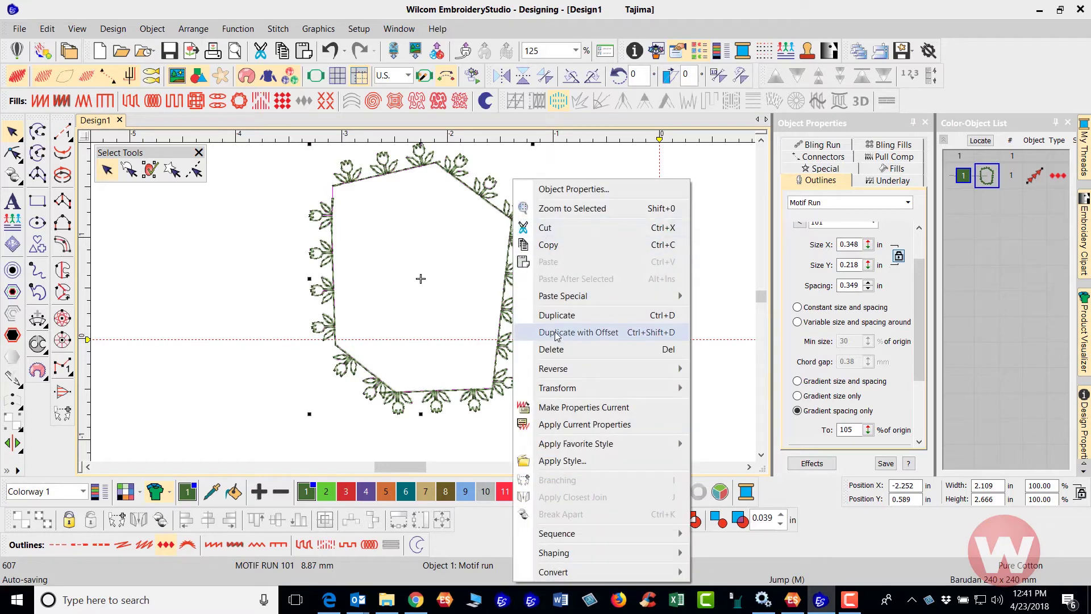
mouse_move(558, 576)
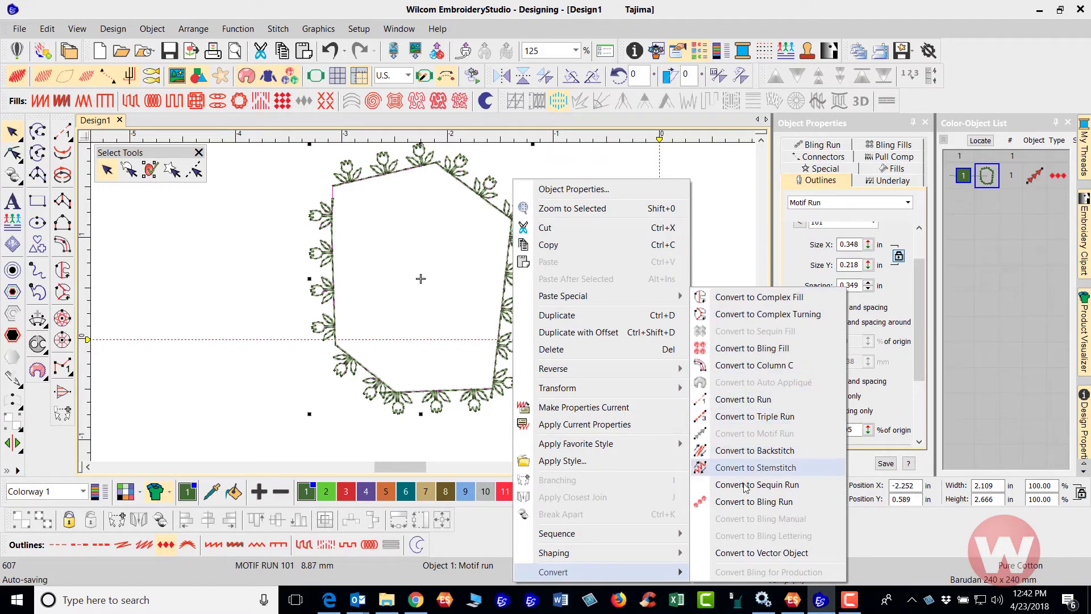
left_click(739, 235)
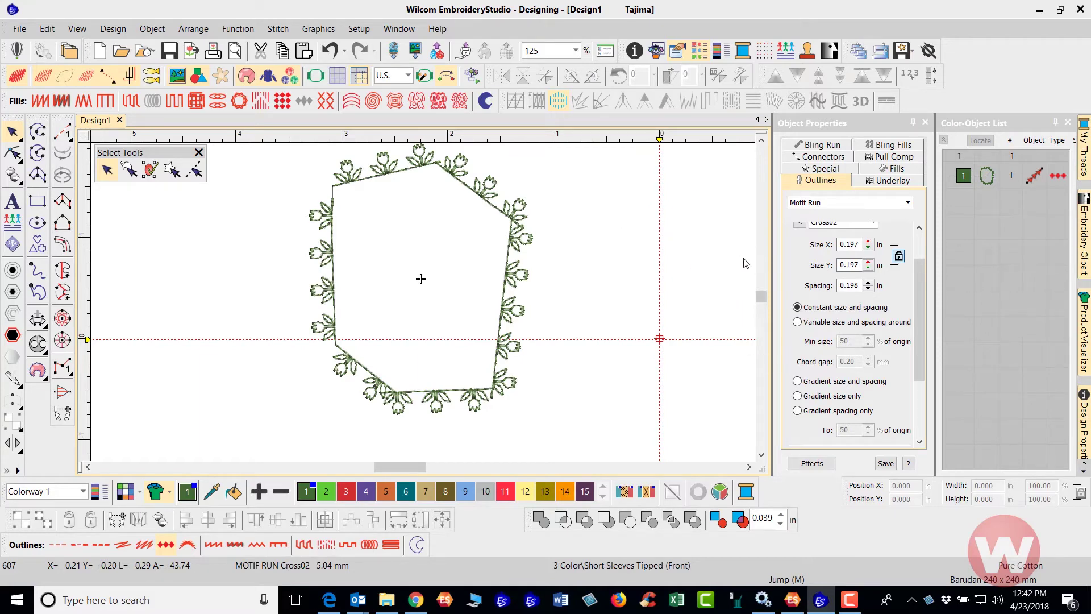
Make Cross06 the default motif from the gallery, then select the floral pentagon outline
left_click_drag(924, 301, 925, 267)
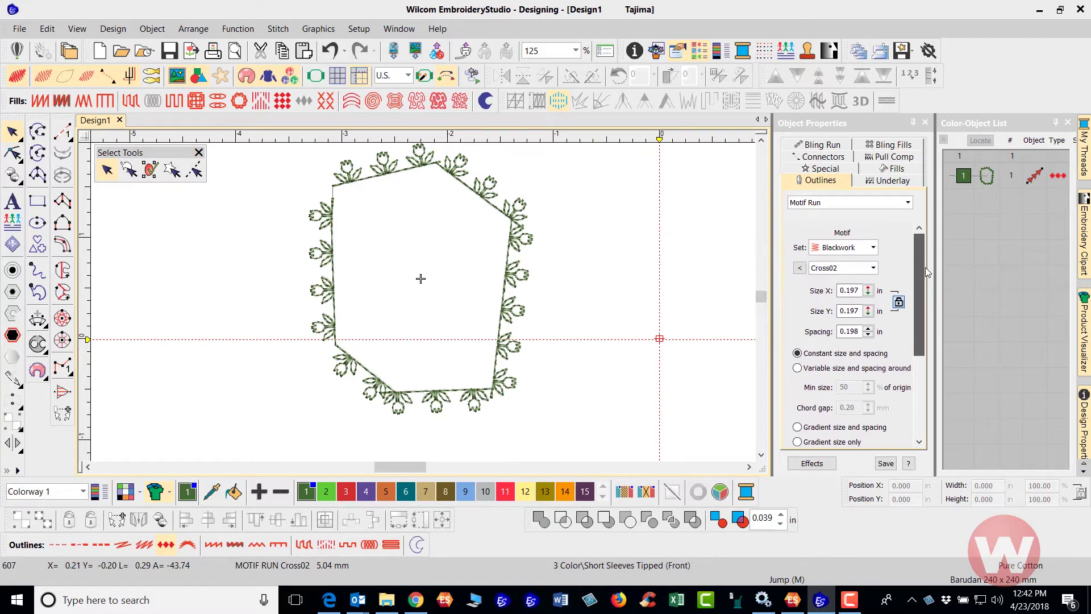
left_click(799, 268)
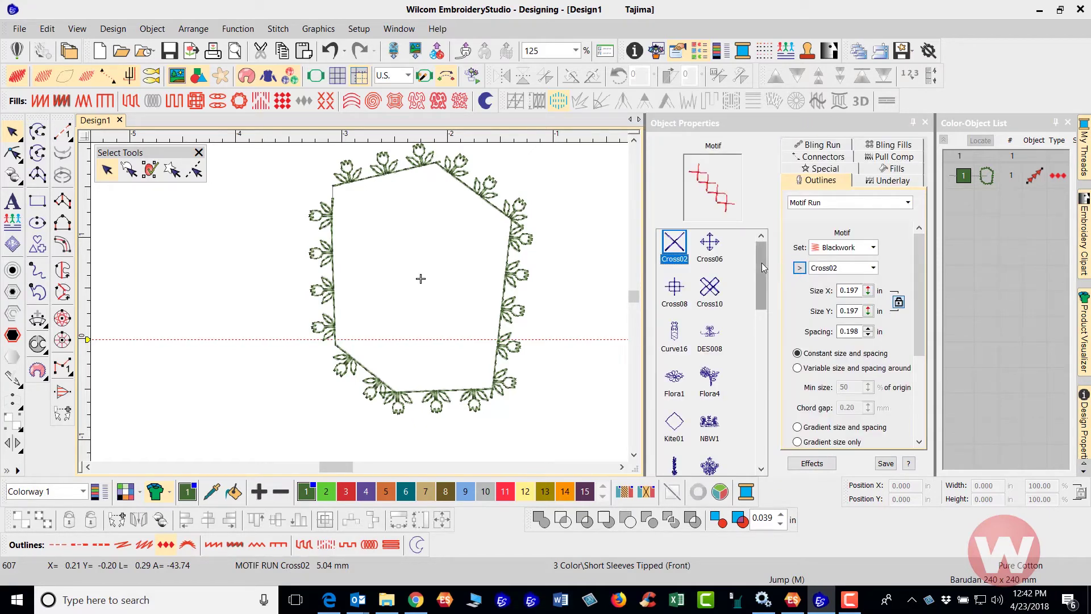
mouse_move(762, 263)
left_mouse_down()
mouse_move(747, 423)
mouse_move(771, 259)
left_mouse_up()
left_click(714, 248)
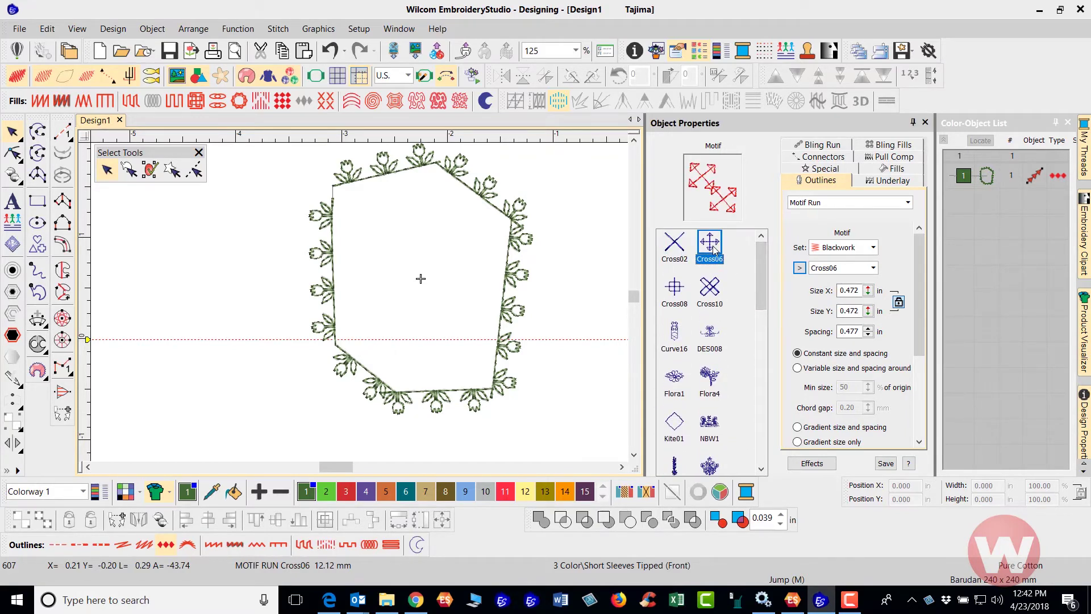
left_click(517, 237)
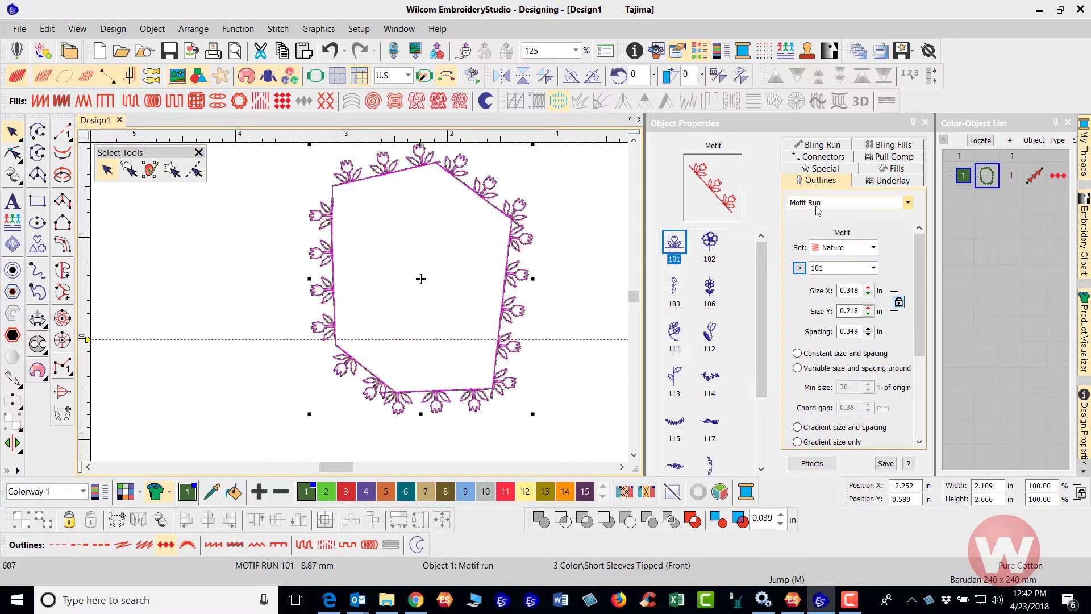
Switch the outline to Candlewicking, try Colonial-4mm, Half Knot and Knot-3mm, then settle on Colonial 4.5mm
left_click(874, 249)
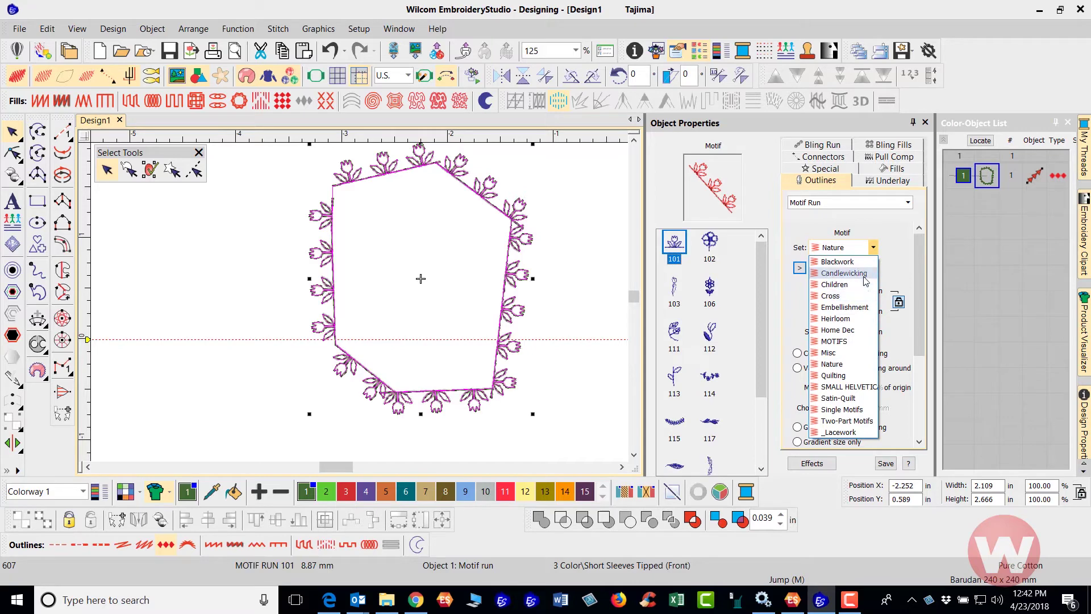
left_click(865, 276)
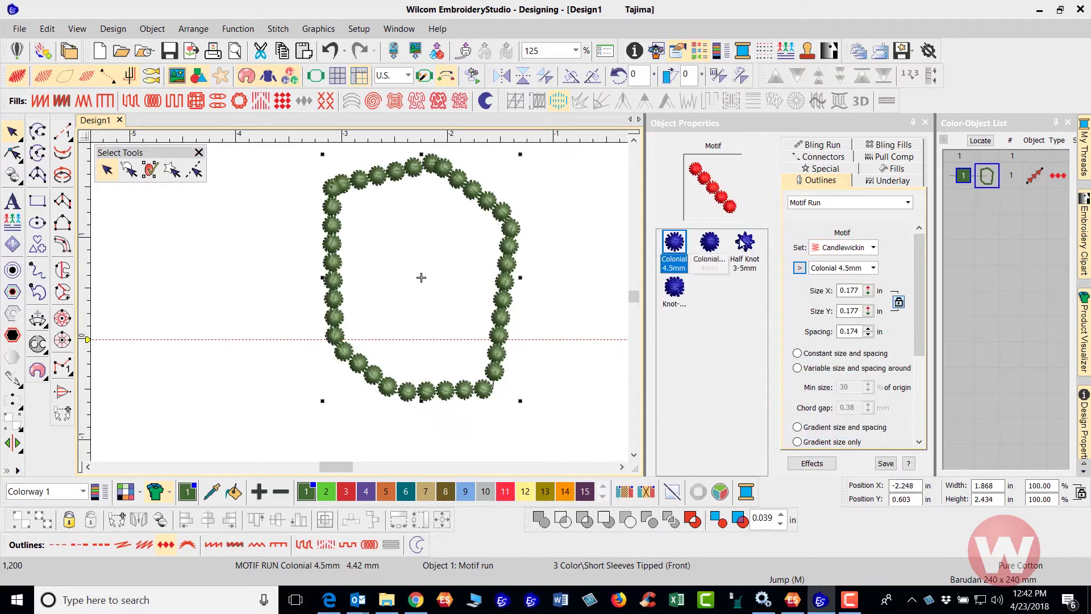
left_click(711, 255)
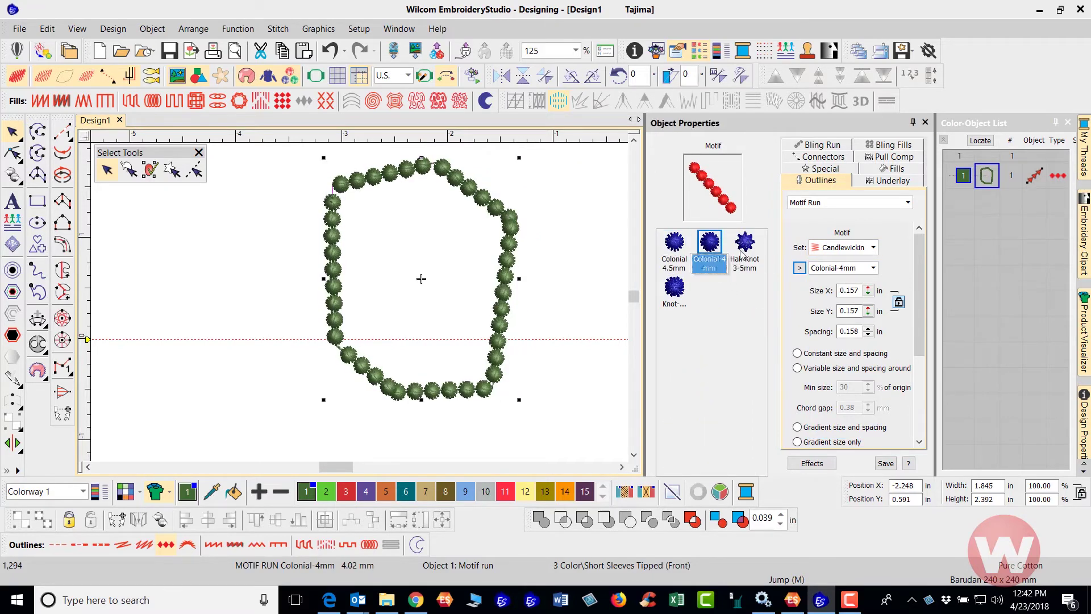
left_click(749, 248)
scroll(512, 265, "up", 2)
scroll(360, 306, "up", 2)
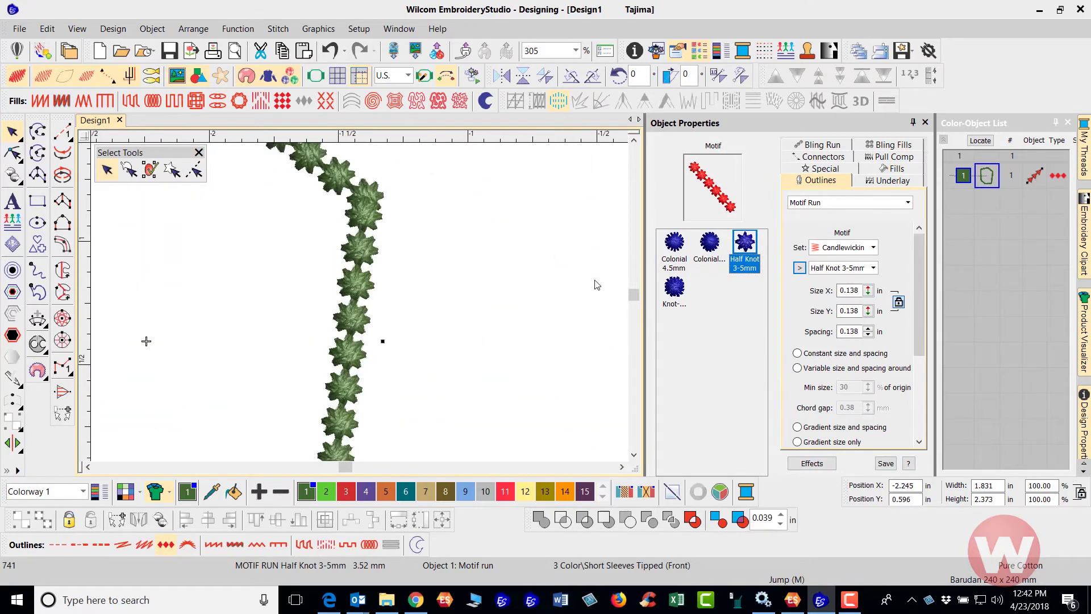
left_click(674, 287)
scroll(362, 309, "down", 3)
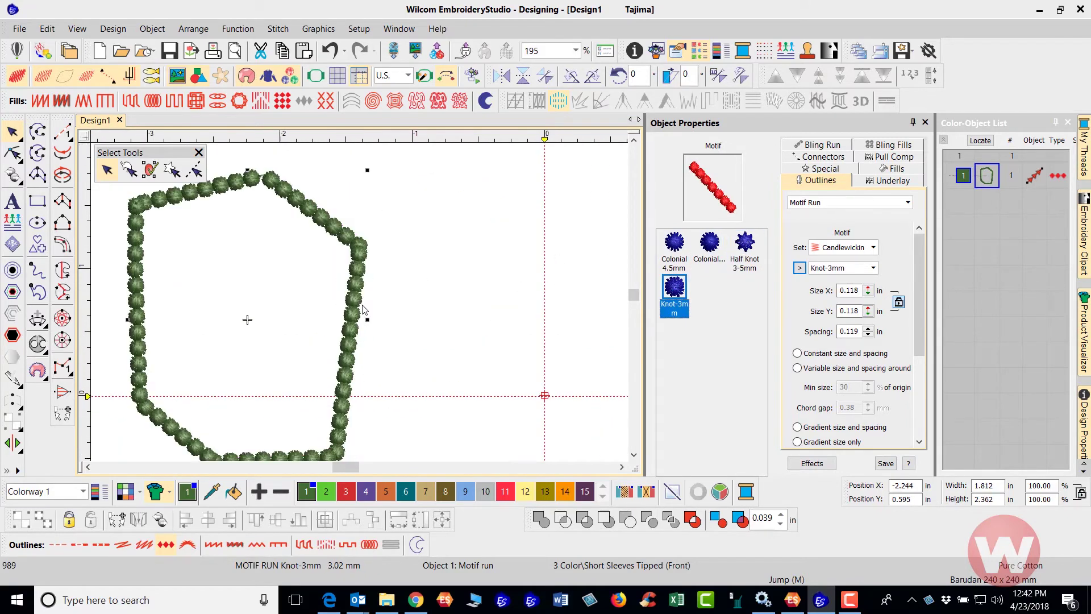
left_click(673, 256)
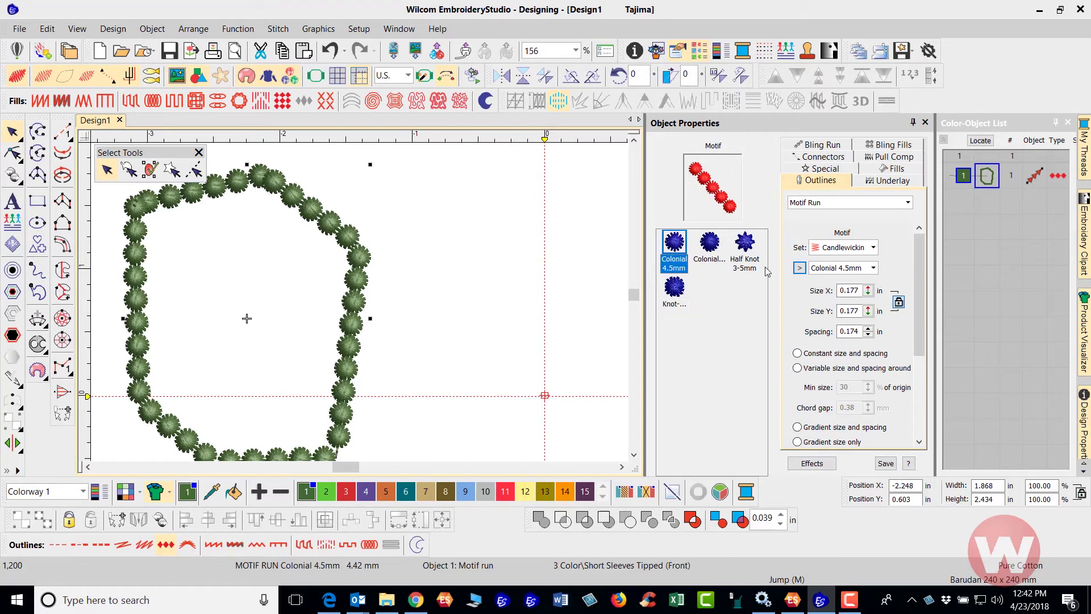
Switch the outline to the Misc set and try the Heart, Pinstit and Wedge motifs
left_click(875, 248)
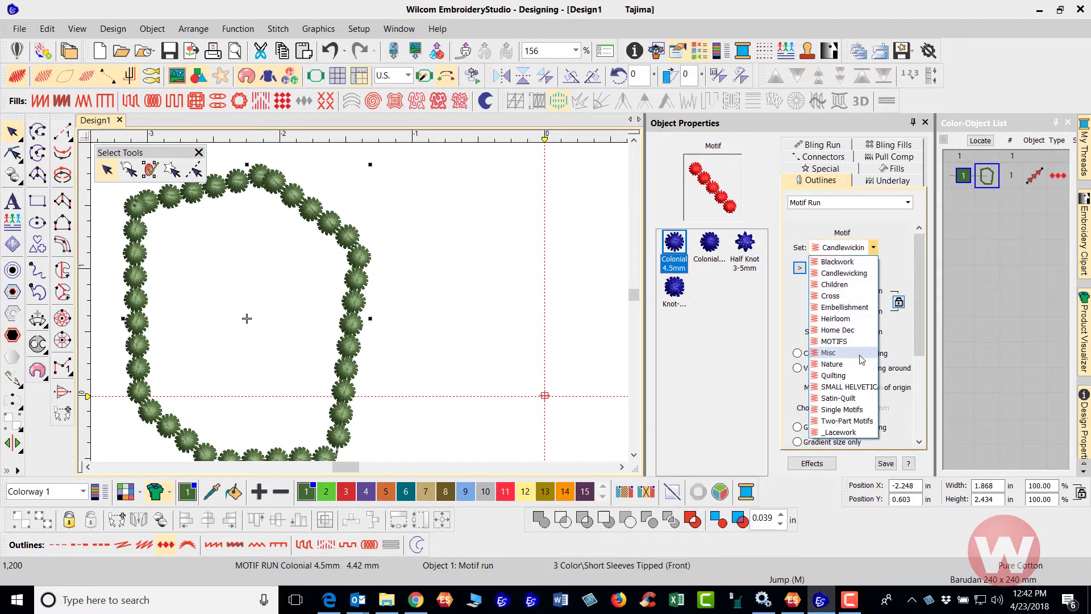
left_click(828, 353)
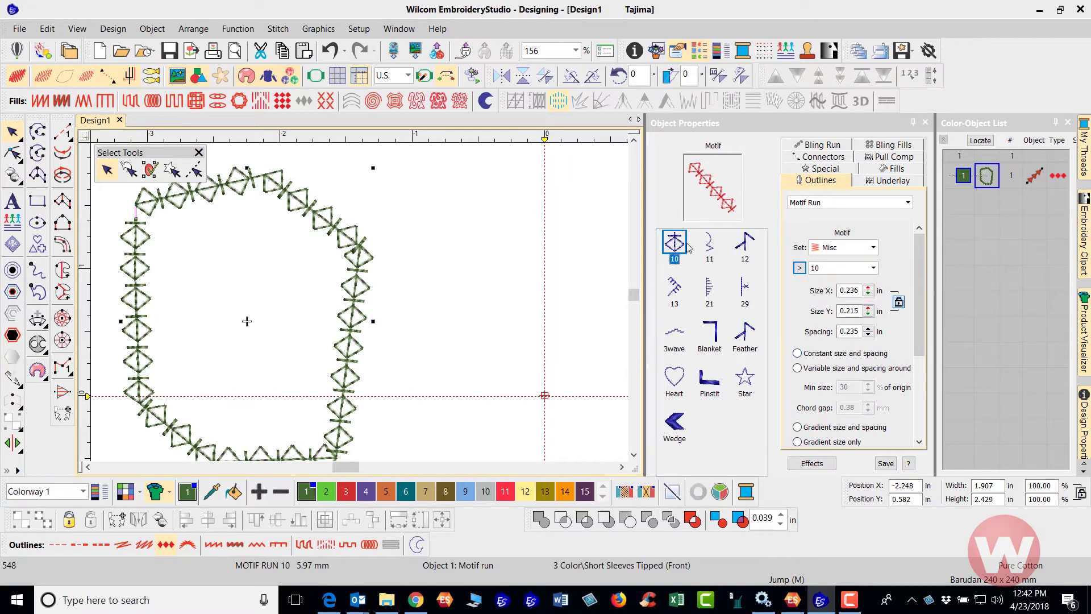
left_click(680, 382)
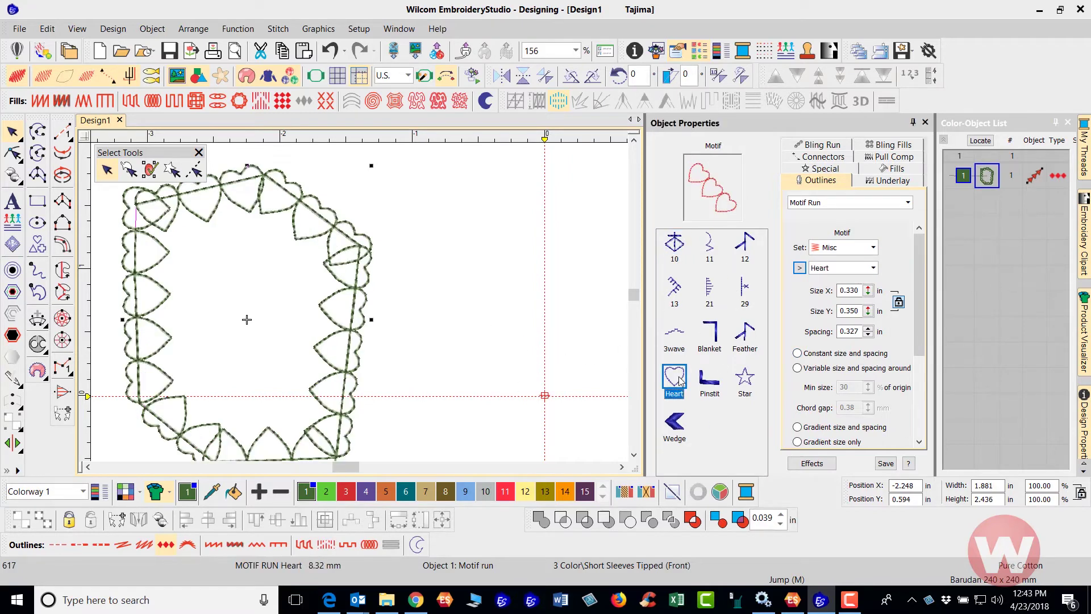
left_click(714, 385)
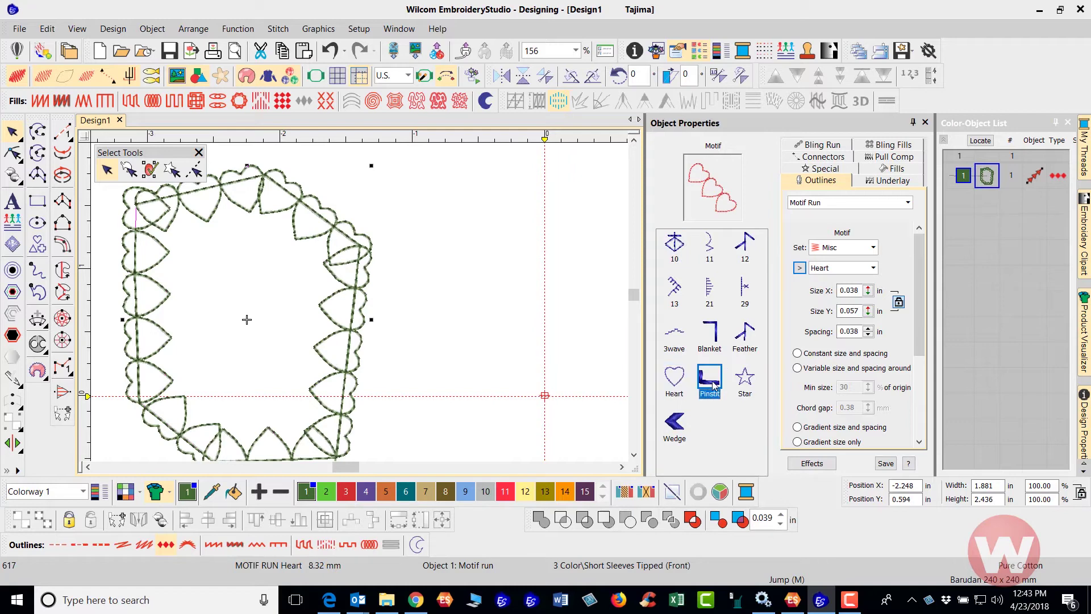
left_click(676, 429)
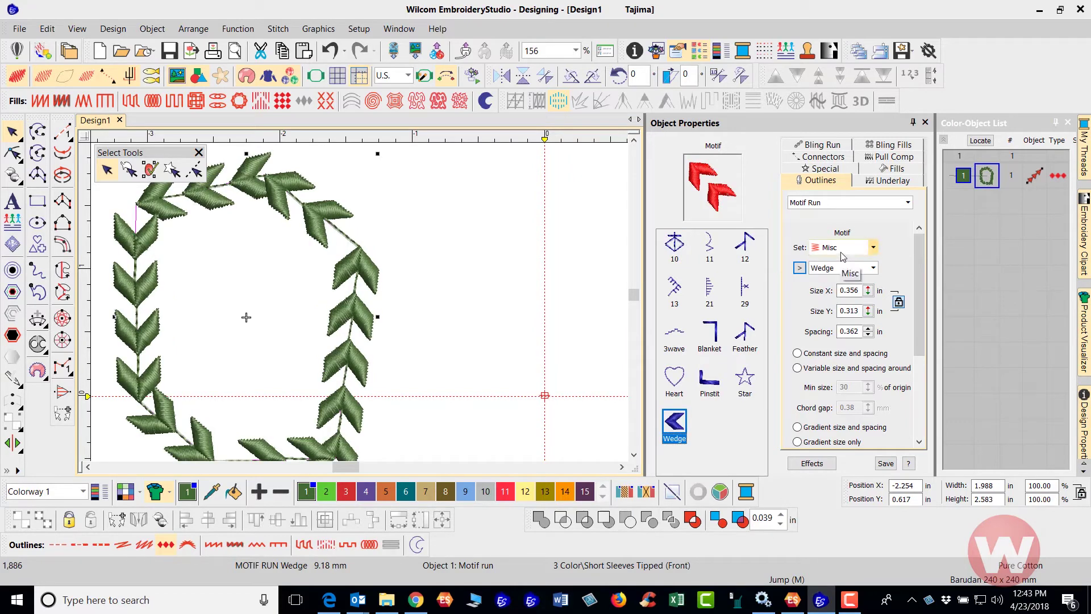
Try motifs 12, Feather and Pinstit, then settle on diamond motif 10 and deselect
left_click(865, 278)
scroll(853, 318, "up", 3)
left_click(851, 302)
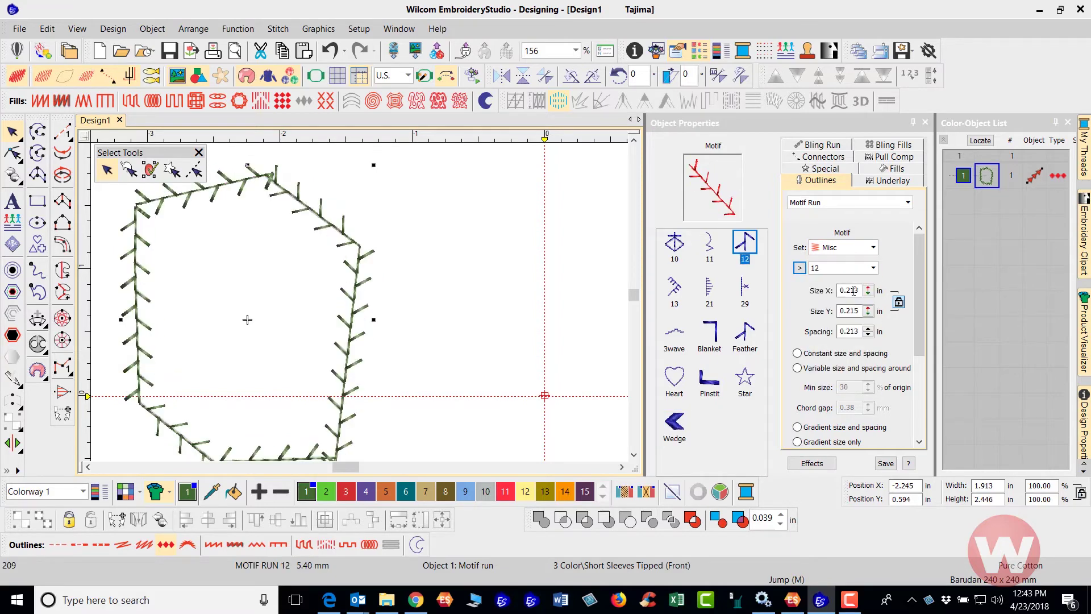
left_click(873, 268)
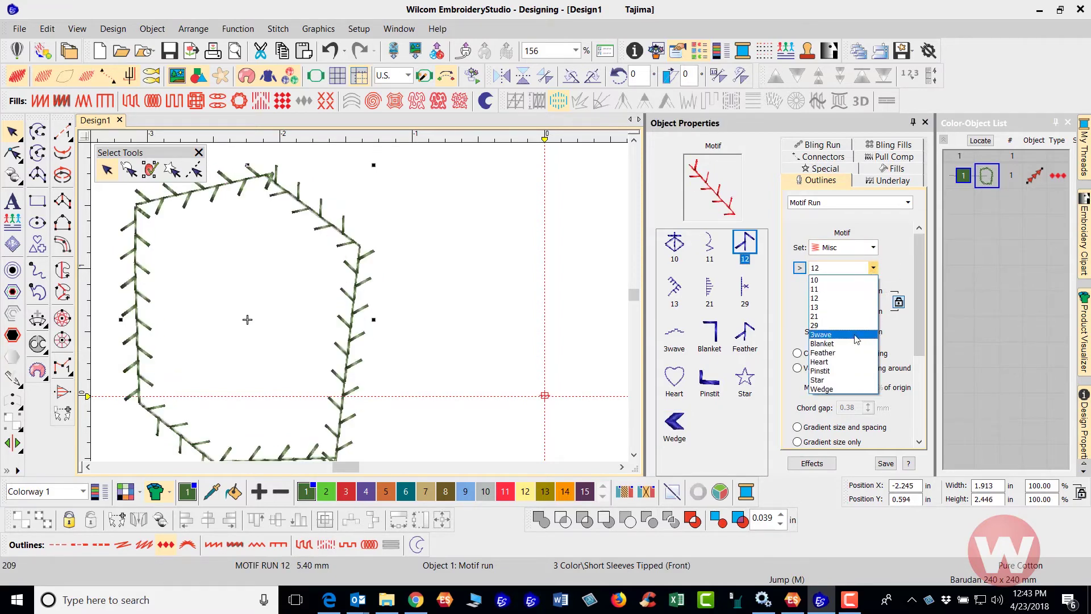
left_click(850, 353)
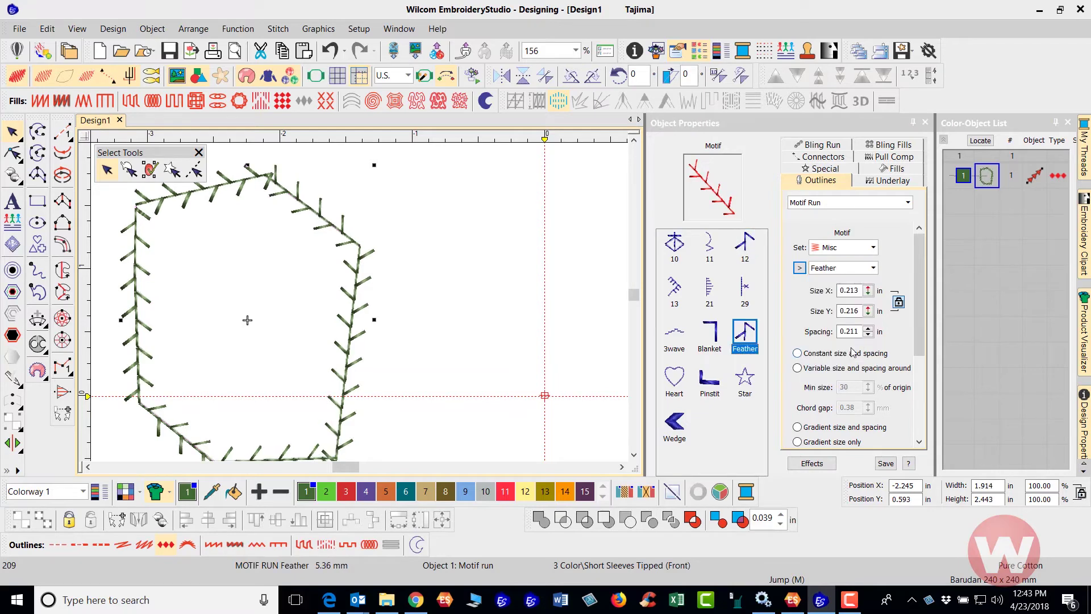
left_click(874, 269)
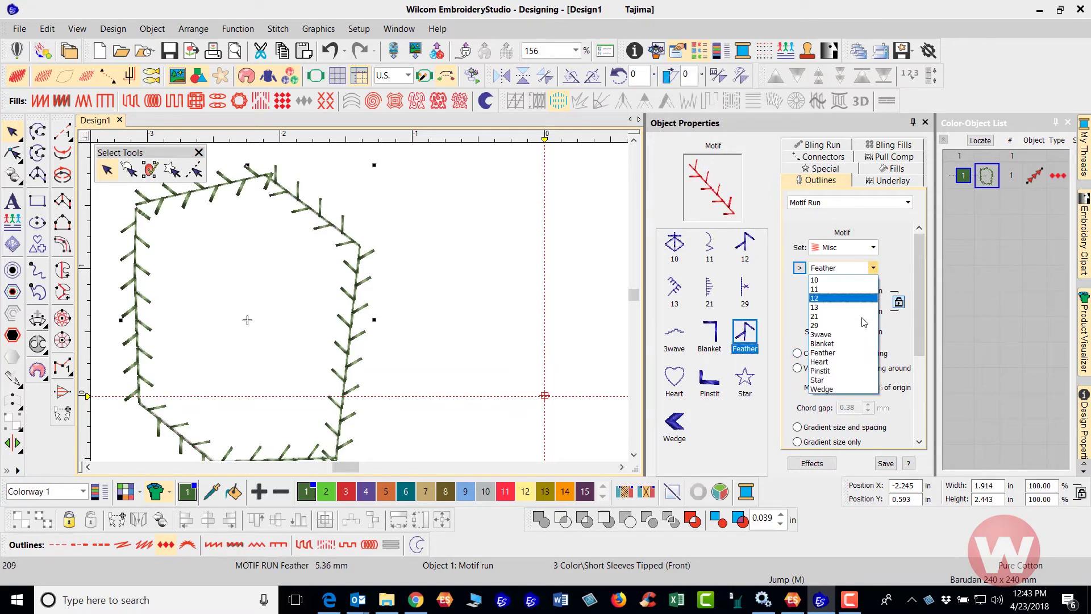
left_click(846, 372)
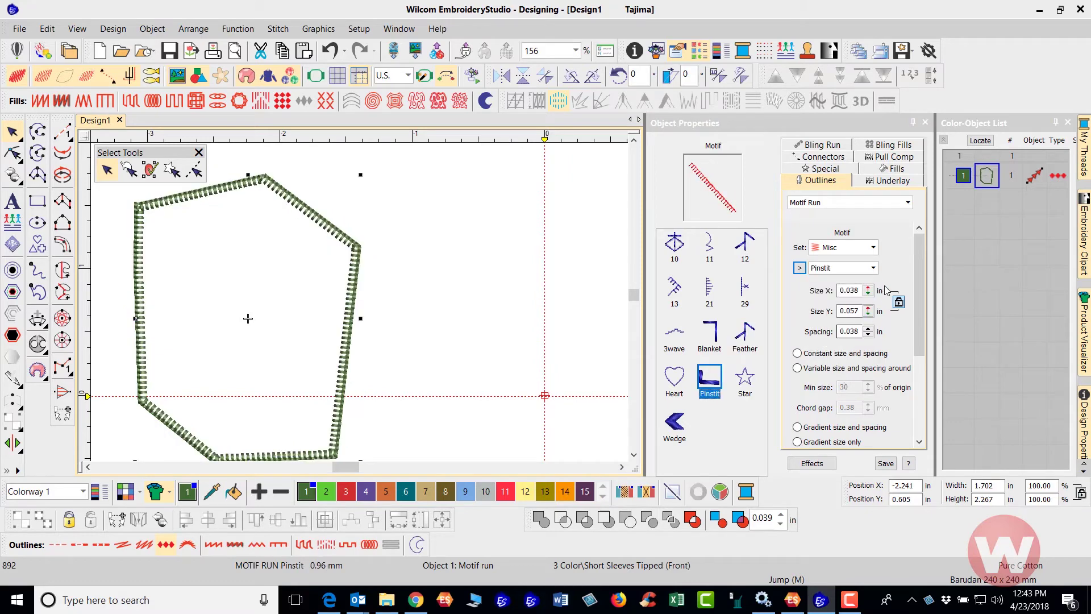
left_click(873, 268)
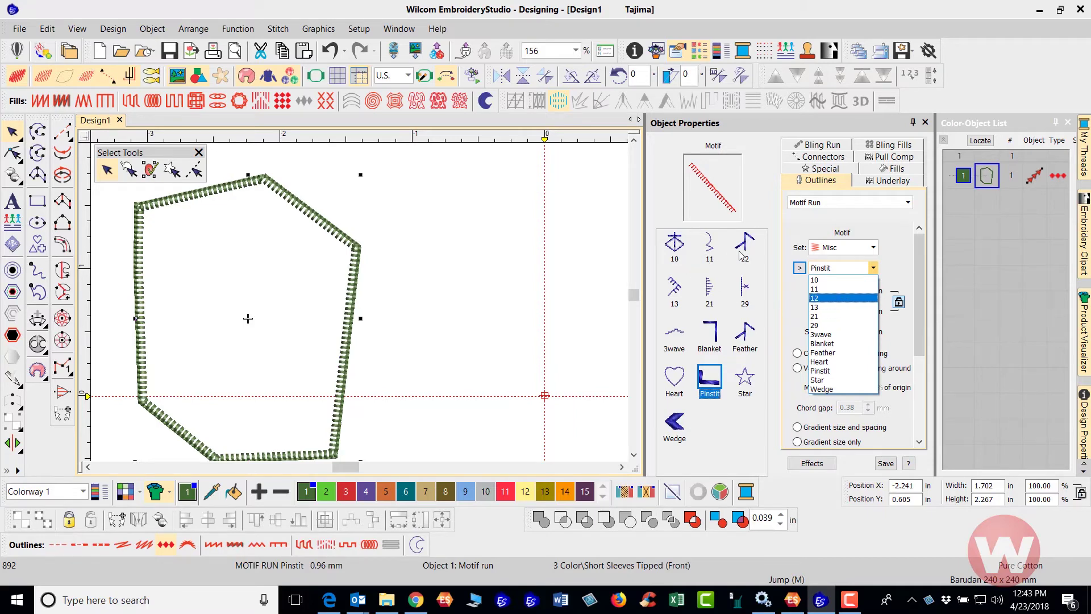
left_click(818, 282)
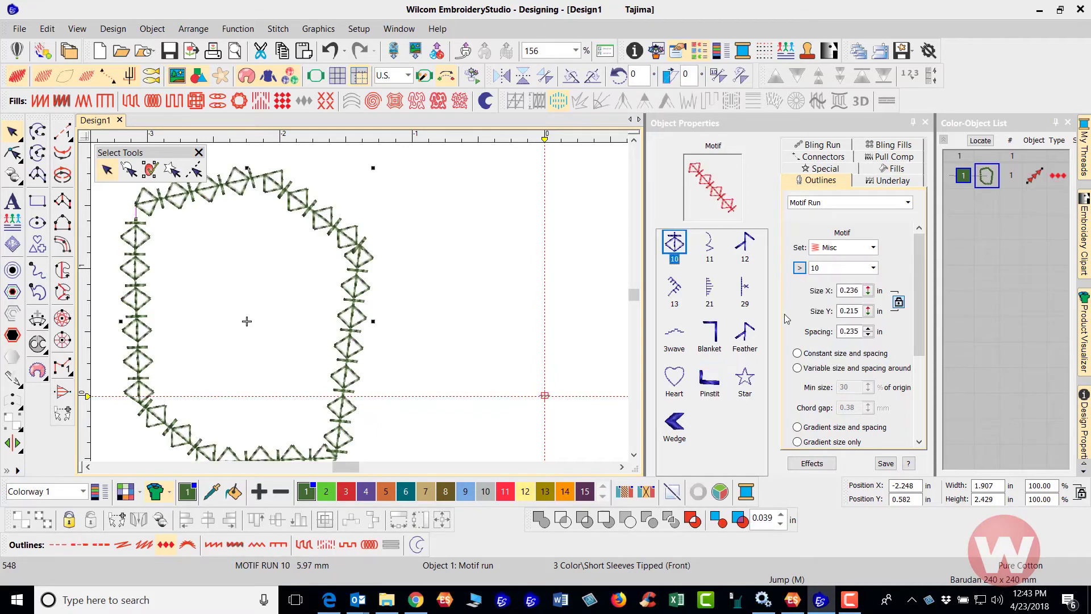
left_click(533, 257)
scroll(911, 359, "down", 5)
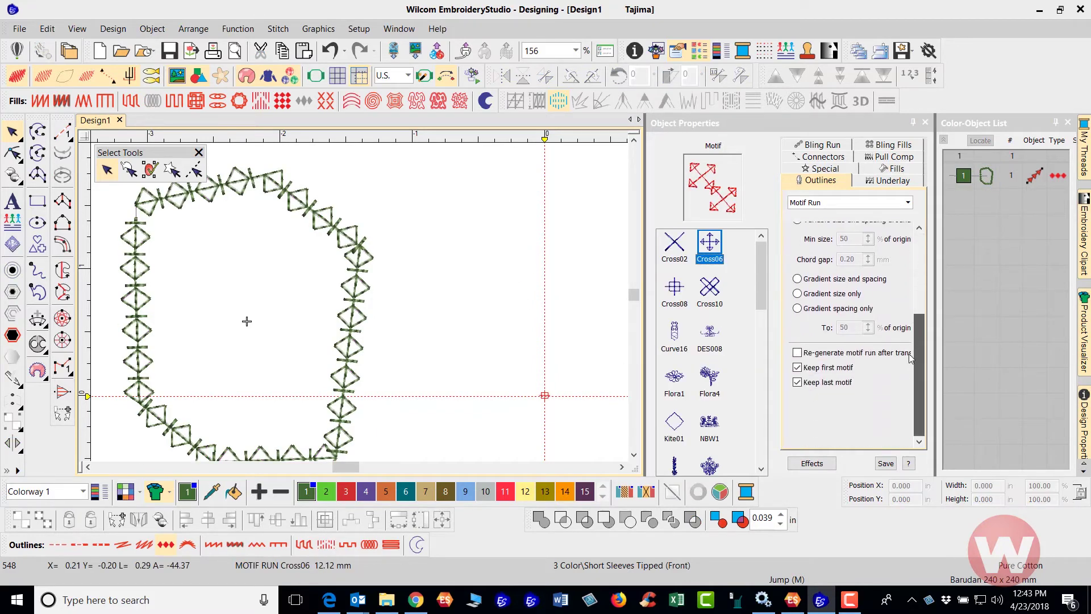
scroll(756, 326, "down", 8)
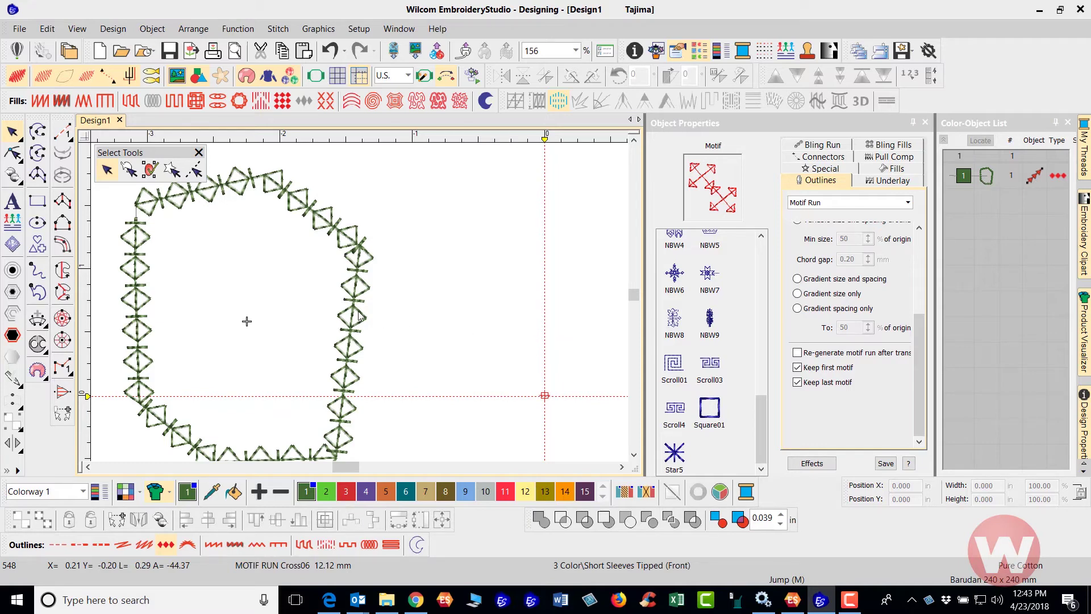
scroll(367, 307, "down", 2)
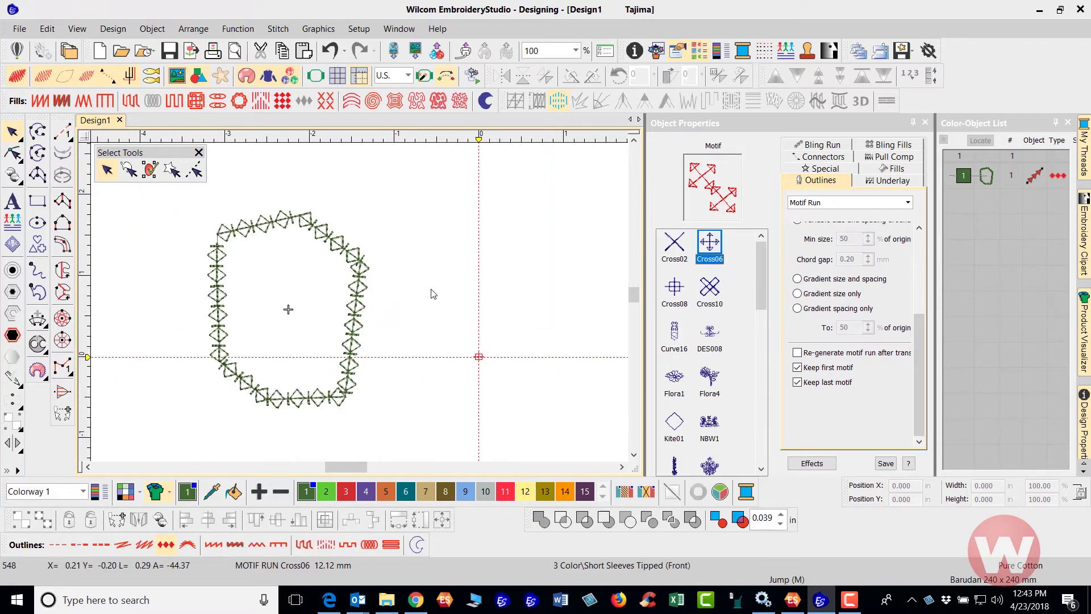
Delete the diamond-motif outline and set new outlines to String stitch
left_click(364, 265)
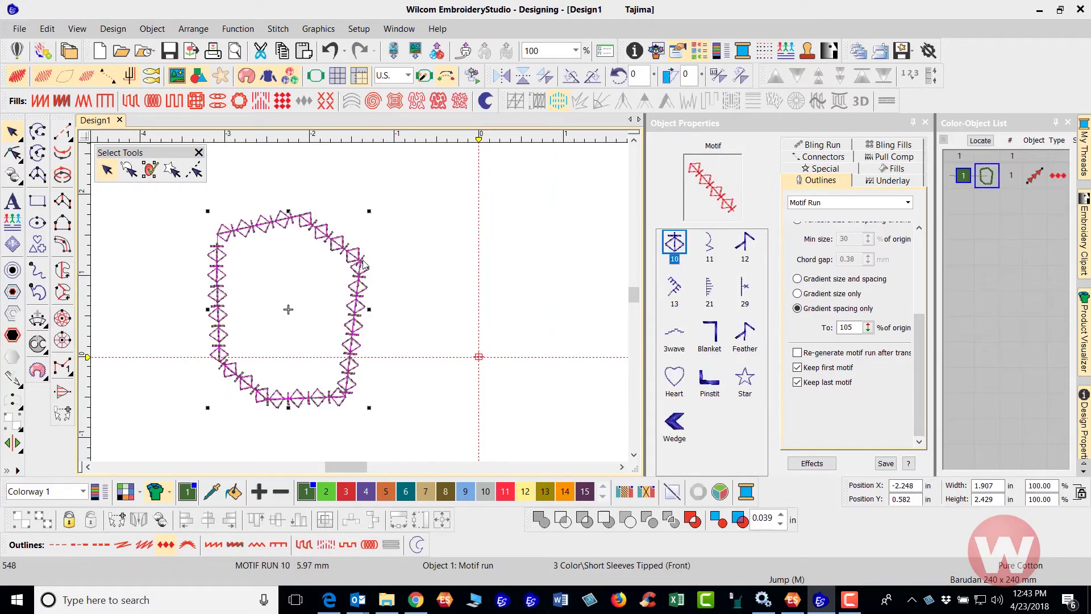
key("Delete")
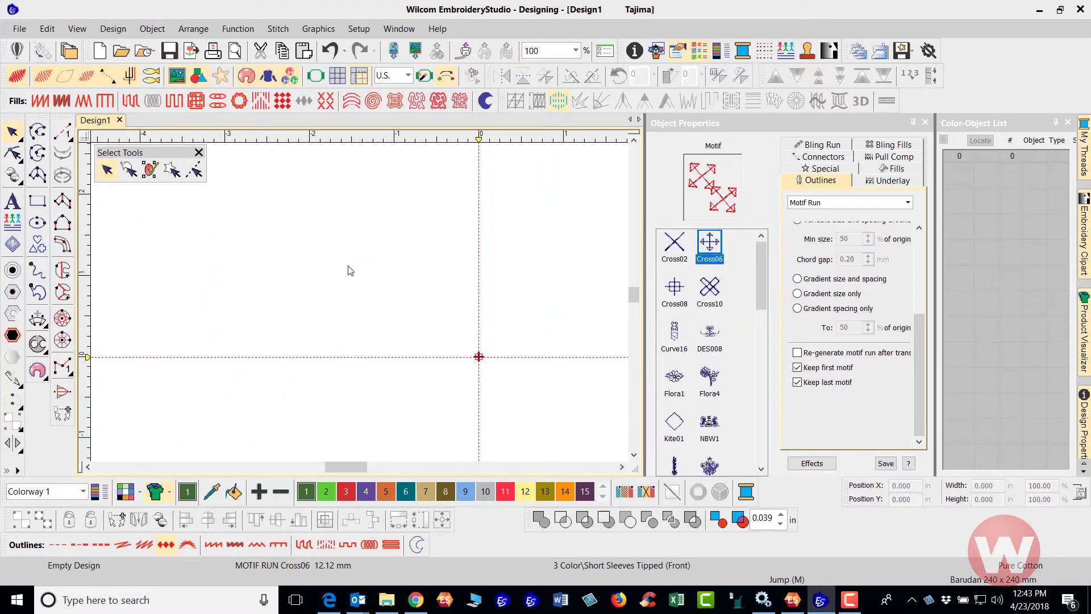
left_click(186, 546)
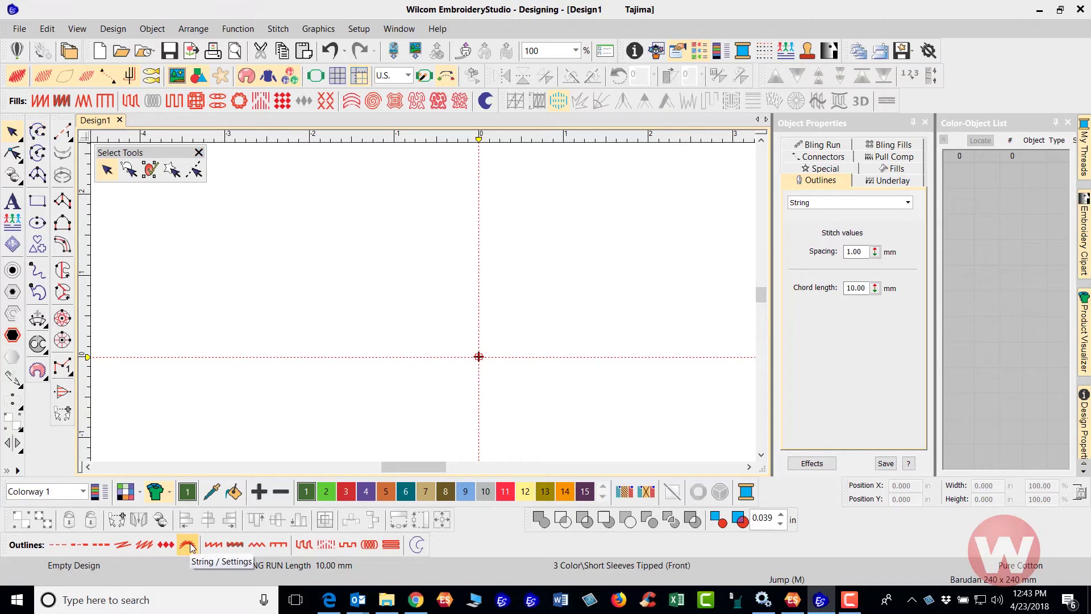
Digitize a wavy open String curve with 13 points across the canvas
left_click(38, 132)
left_click(223, 238)
left_click(282, 185)
left_click(339, 185)
left_click(384, 207)
left_click(418, 217)
left_click(467, 196)
left_click(500, 208)
left_click(510, 244)
left_click(488, 346)
left_click(411, 348)
left_click(362, 310)
left_click(324, 296)
left_click(270, 295)
key("Return")
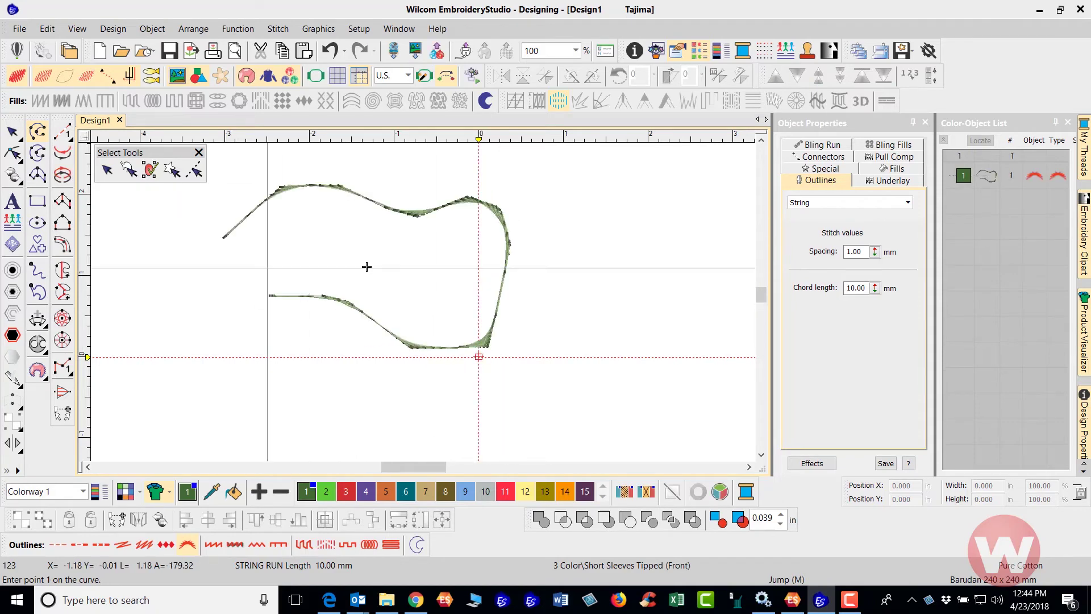
scroll(367, 267, "up", 2)
scroll(258, 450, "up", 3)
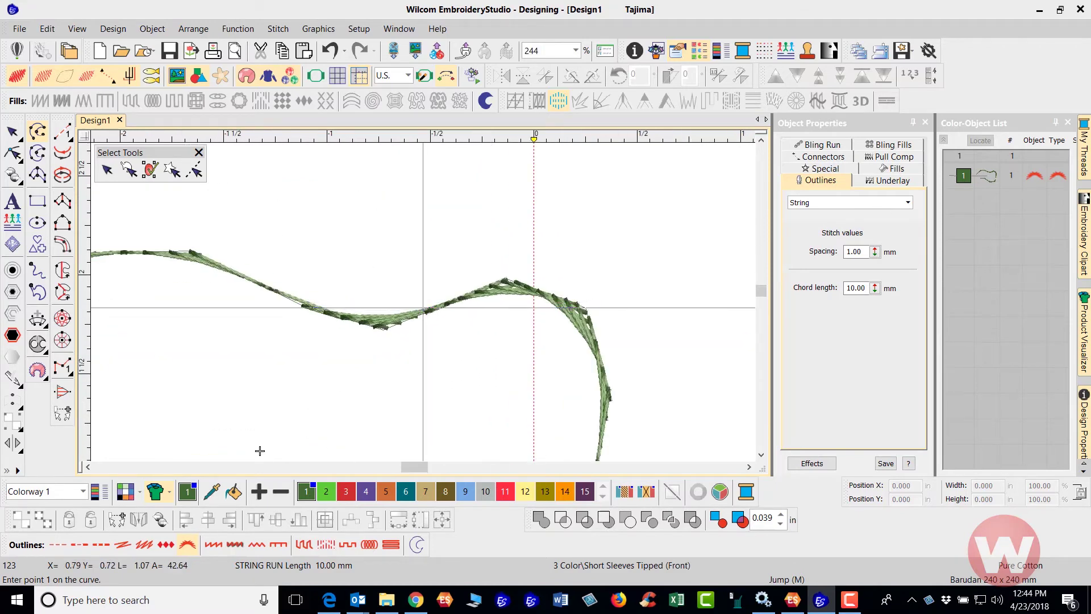
scroll(280, 414, "down", 2)
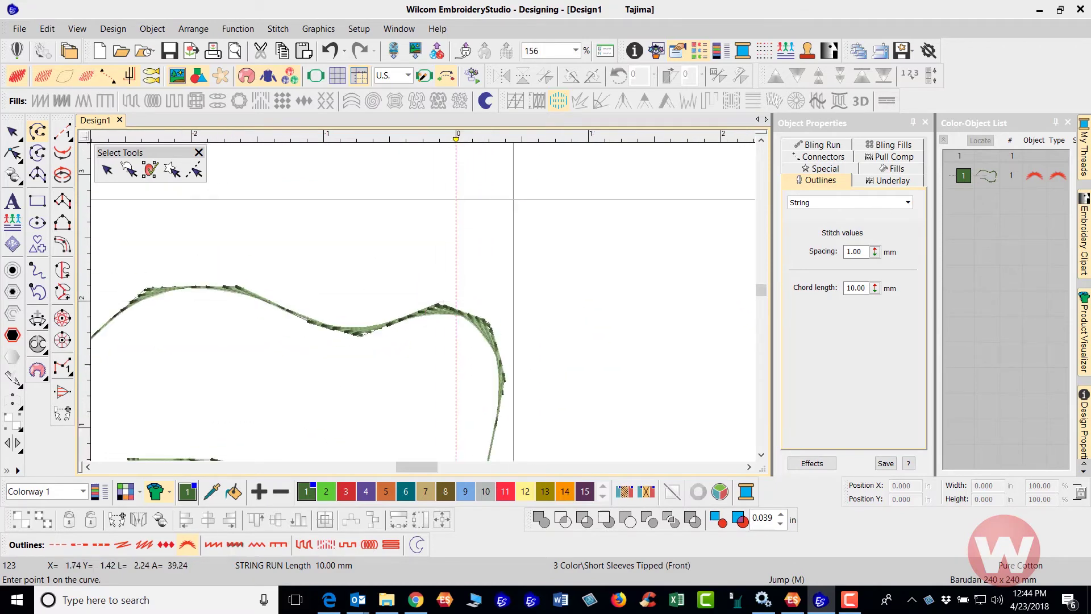
Digitize an almost-closed circular String curve to the upper right and select it
left_click(491, 207)
left_click(550, 180)
left_click(592, 236)
left_click(571, 290)
left_click(522, 288)
left_click(495, 266)
left_click(490, 233)
key("Return")
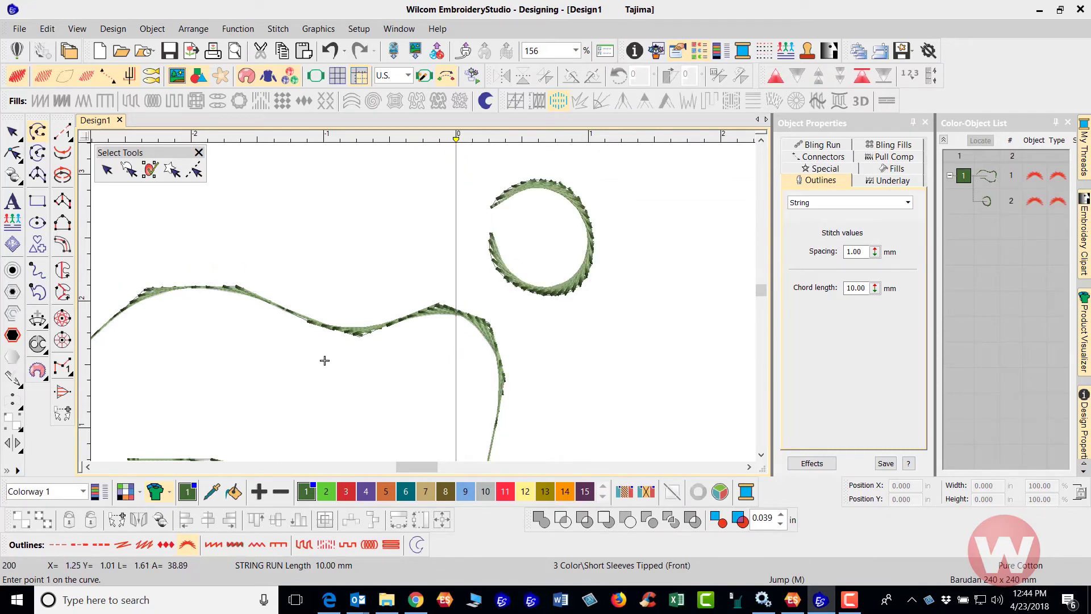
scroll(324, 360, "up", 2)
scroll(421, 305, "up", 1)
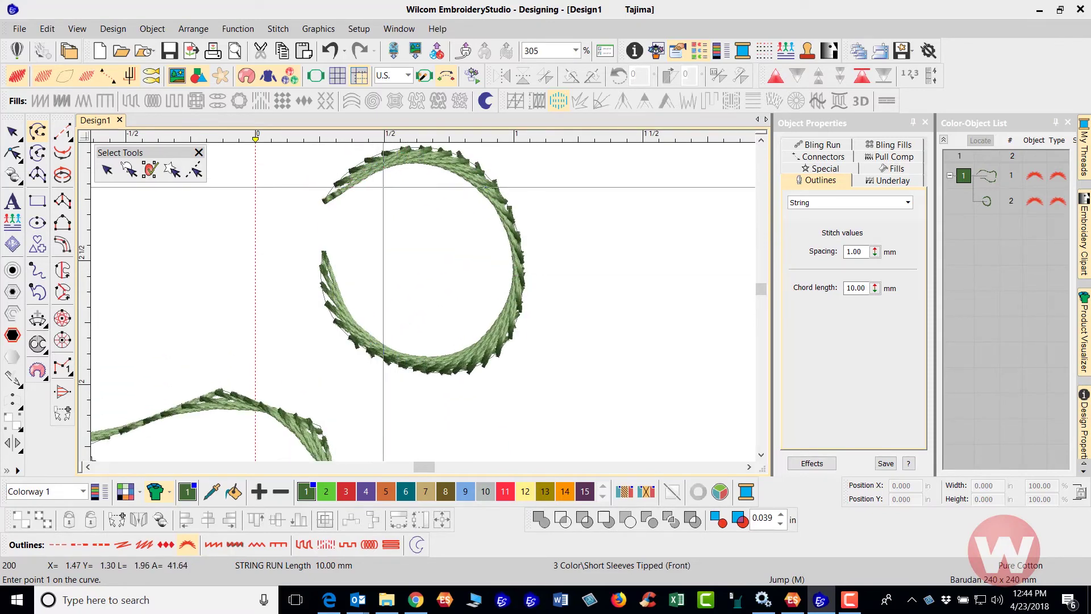
scroll(426, 312, "down", 1)
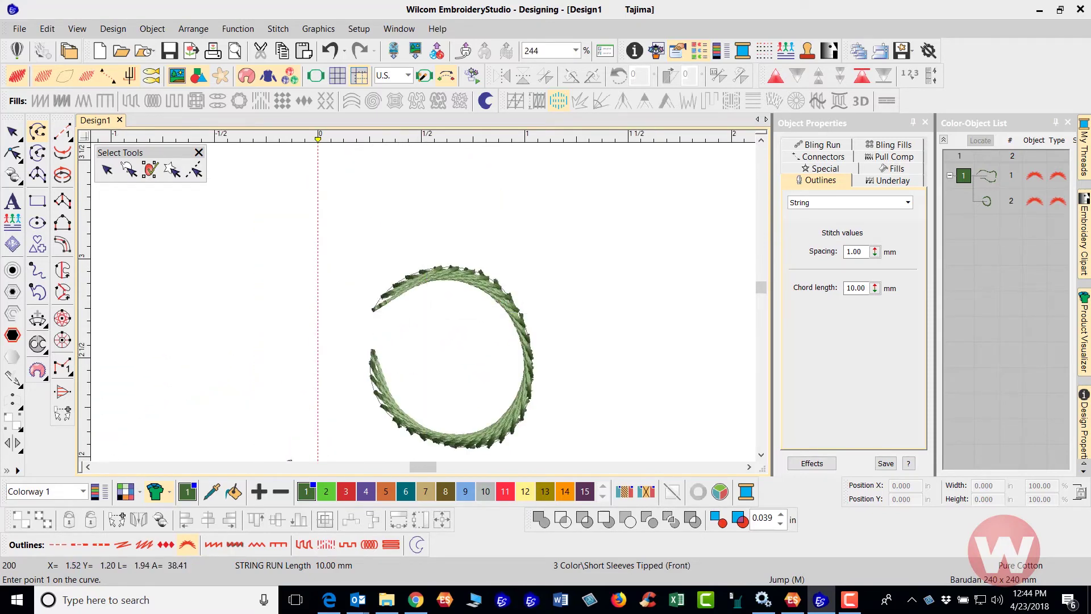
left_click(12, 132)
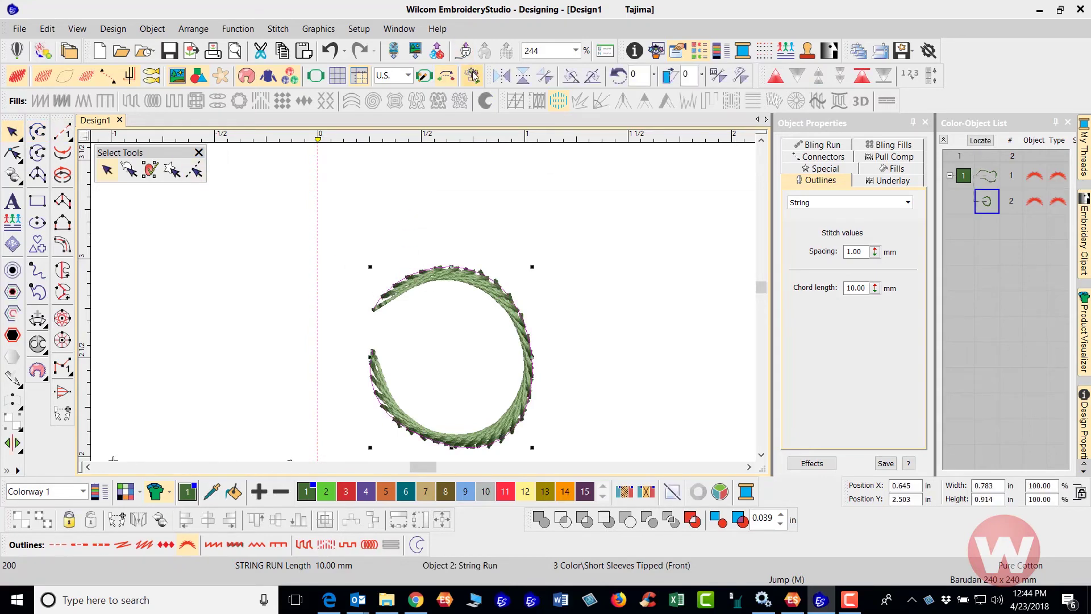
scroll(431, 306, "down", 5)
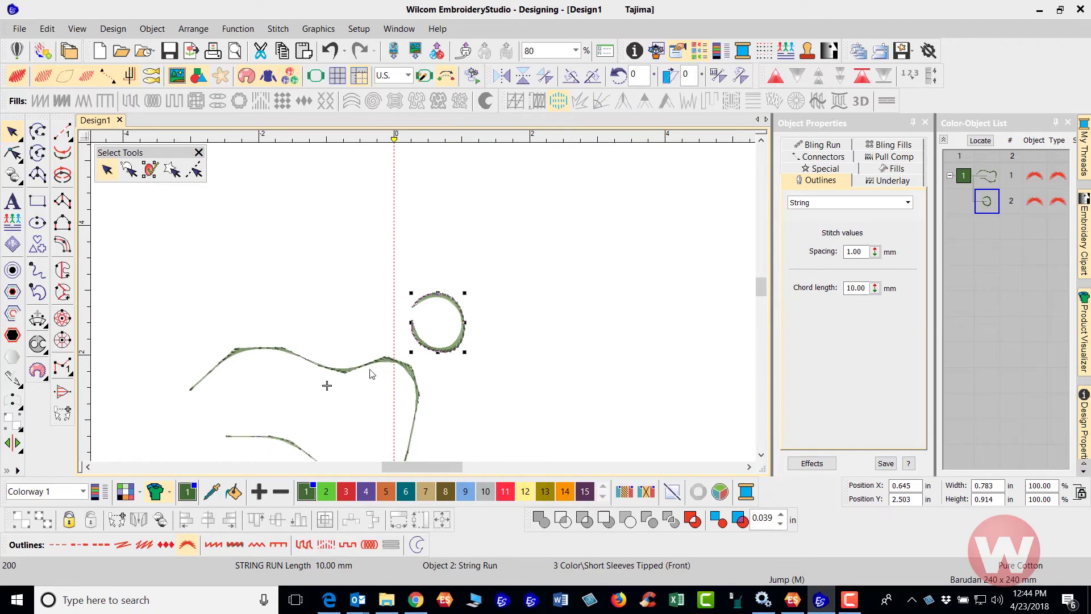
Delete the wavy curve and replay the circle's 73 stitches in the Stitch Player
left_click(374, 372)
key("Delete")
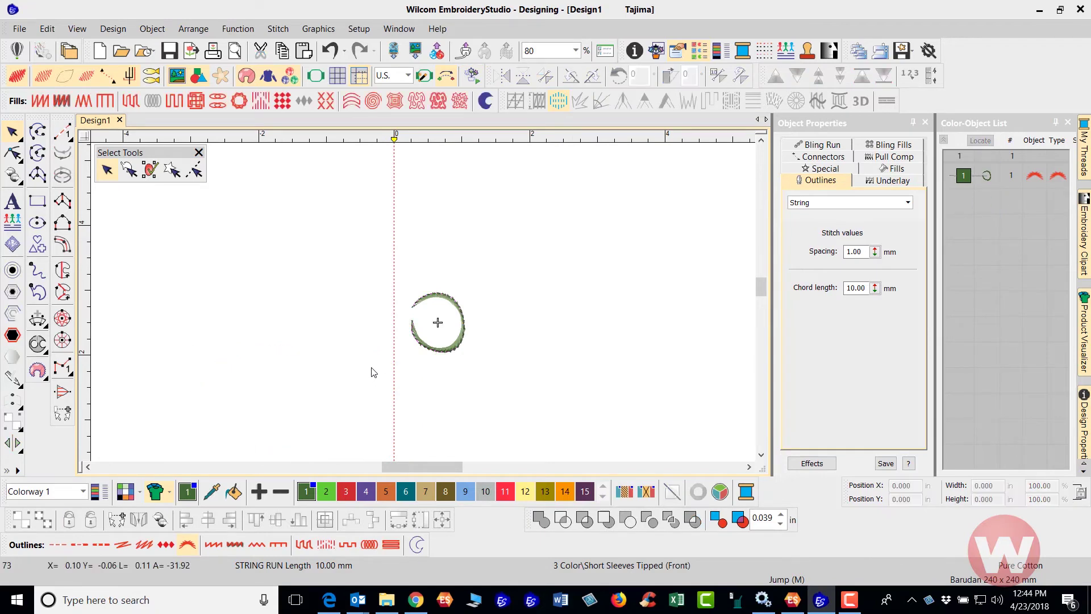
scroll(425, 312, "up", 3)
scroll(425, 307, "up", 2)
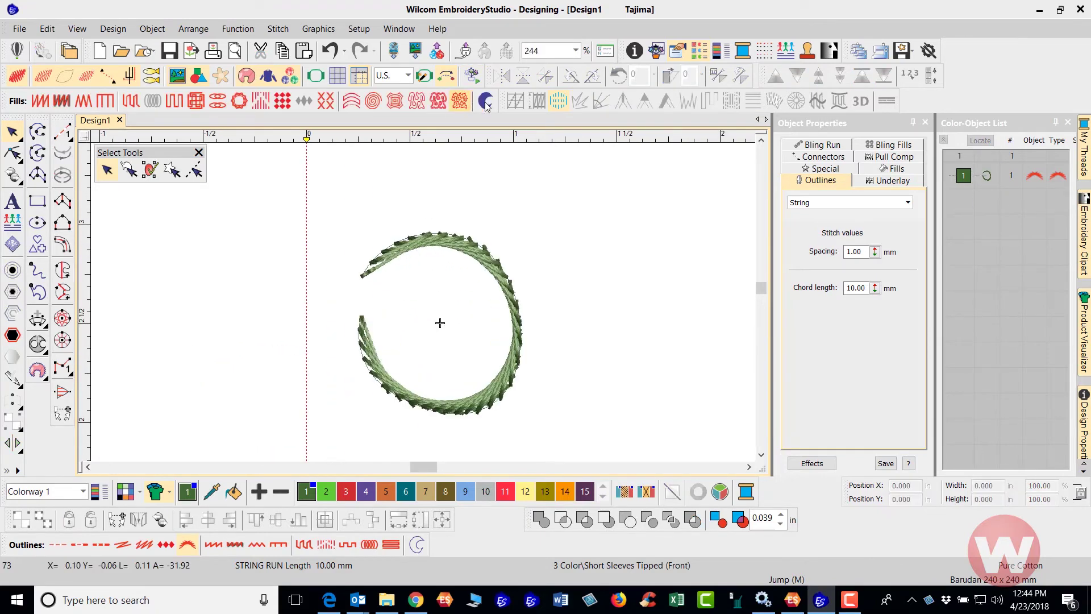
left_click(472, 74)
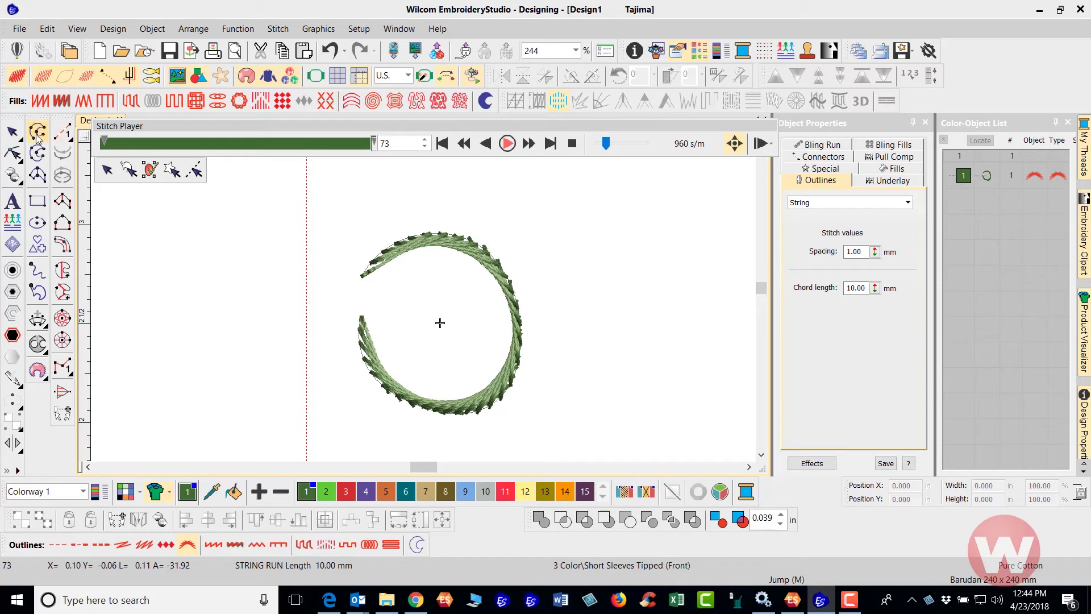
left_click(12, 133)
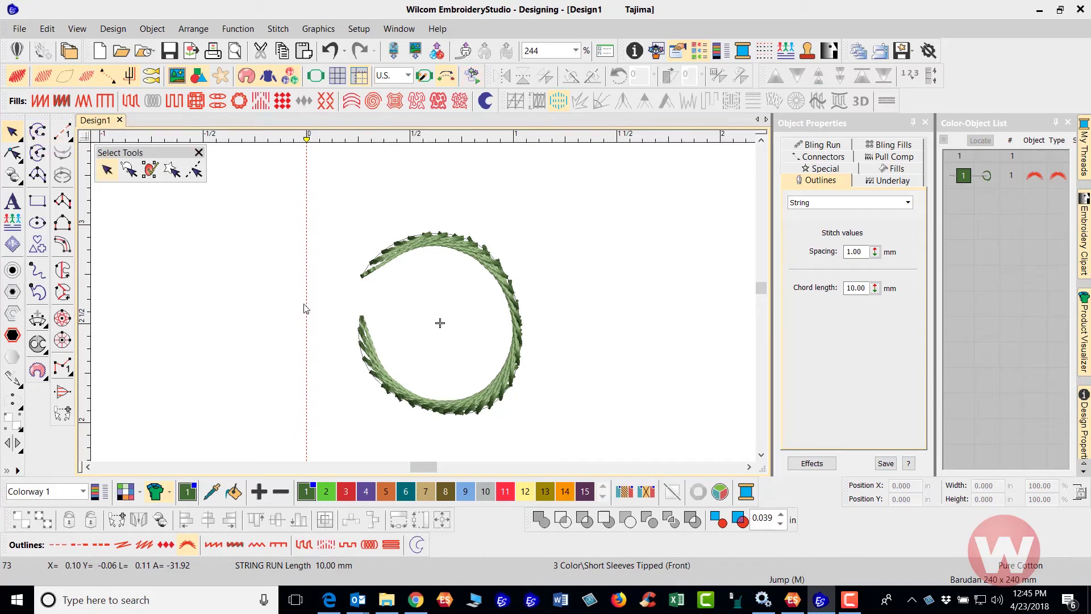
Switch the design into CorelDRAW Graphics mode, showing a blank Letter page
left_click(17, 53)
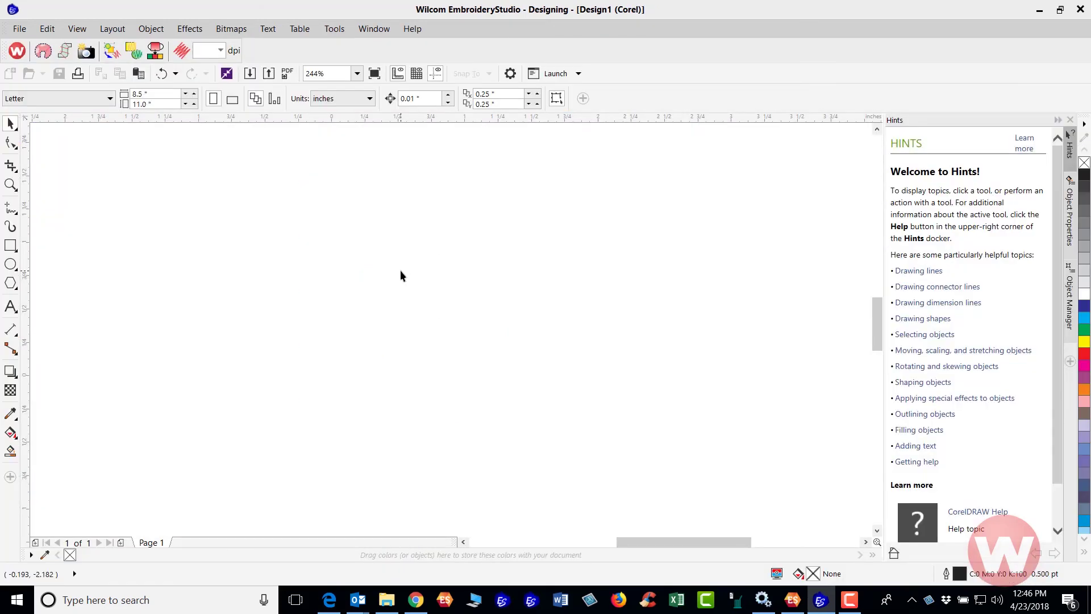
Draw a rectangle and scale it to about 1.988 × 1.099 in
left_click(10, 246)
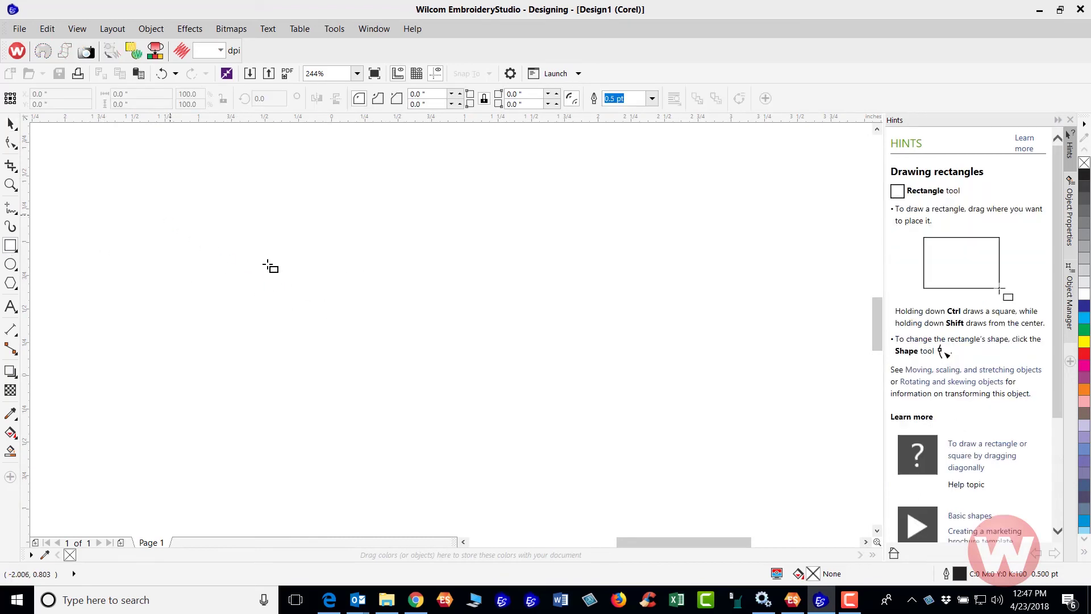
left_click_drag(169, 215, 331, 314)
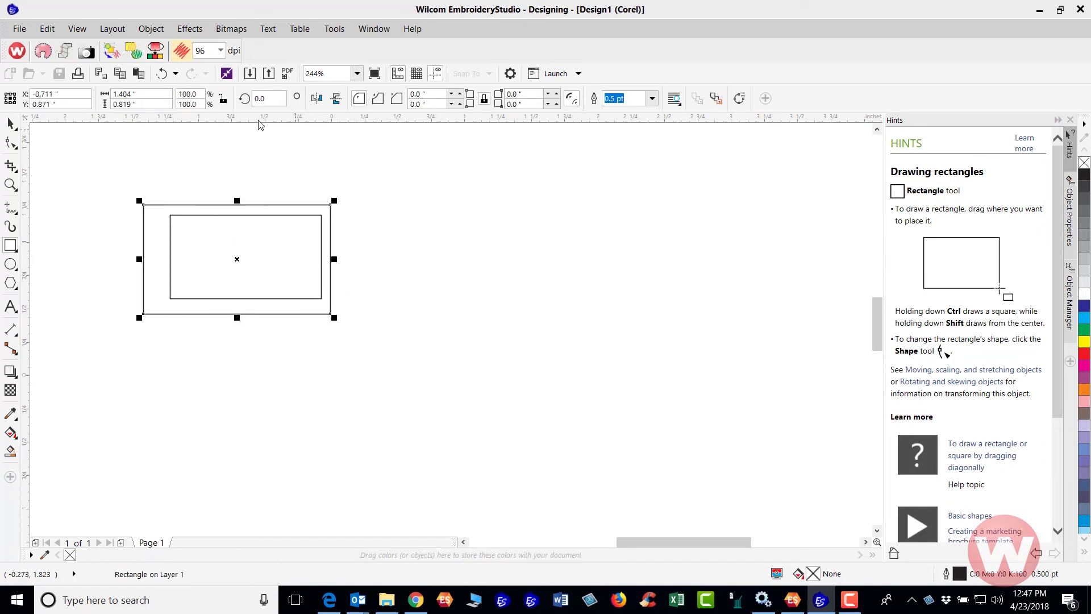
key("Delete")
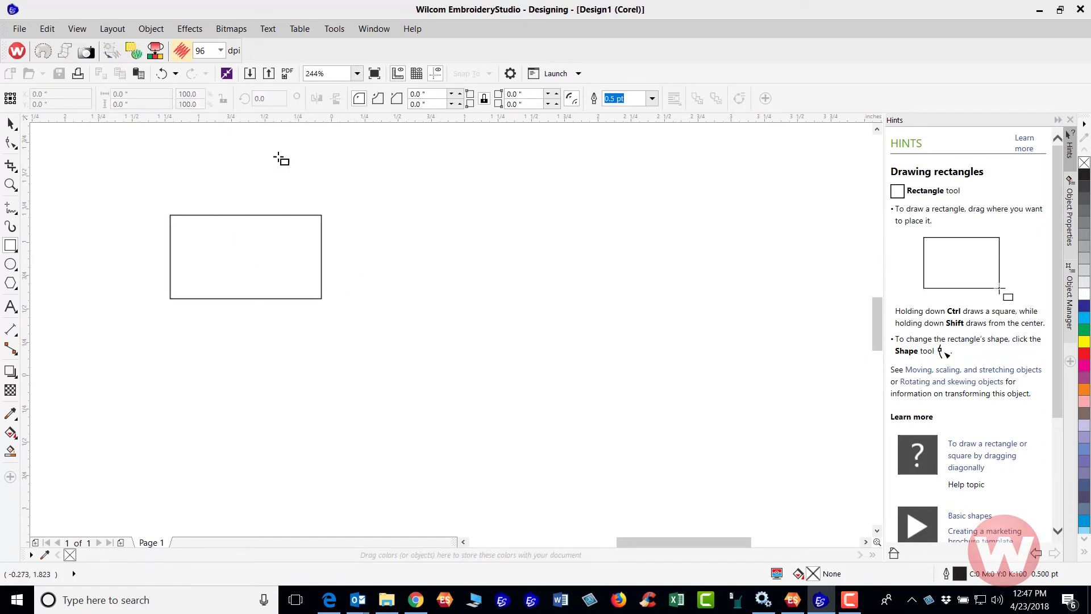
left_click(11, 123)
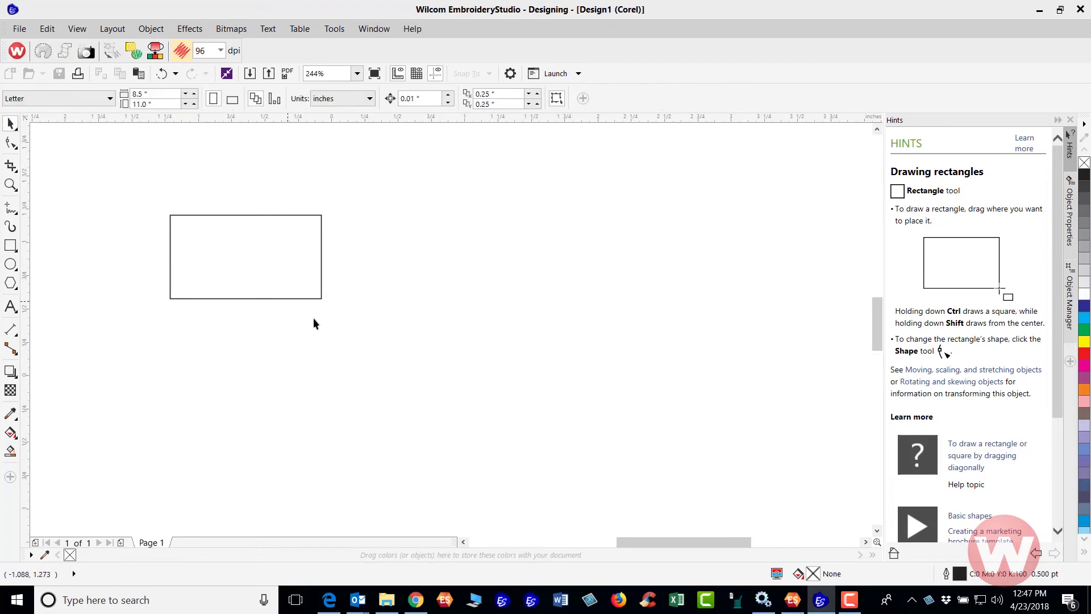
left_click(321, 299)
left_click_drag(321, 299, 438, 399)
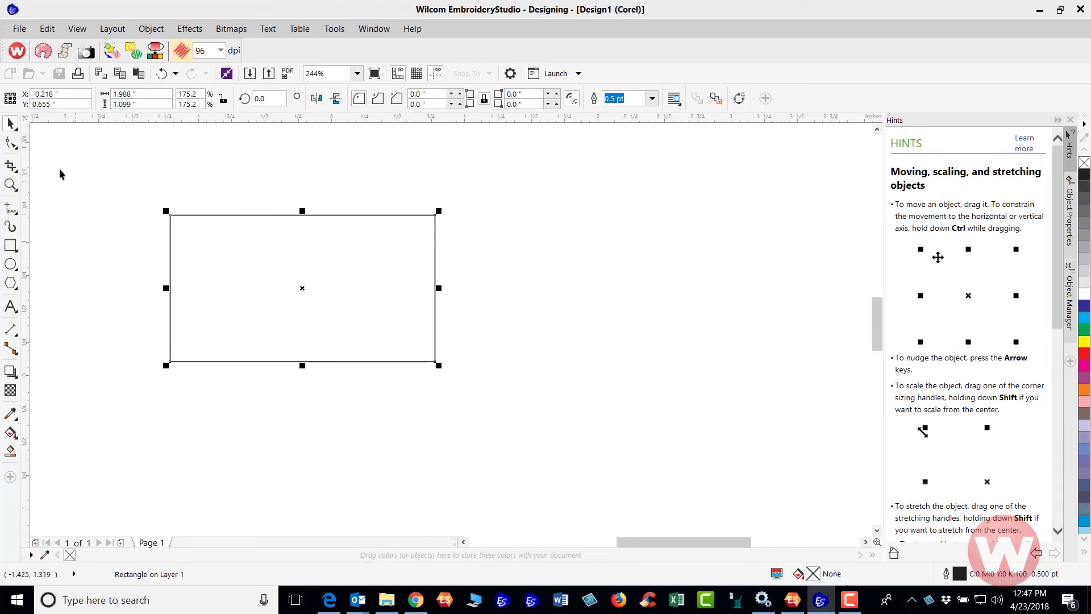
Round all four rectangle corners to 0.329 in with the Shape tool
left_click(12, 147)
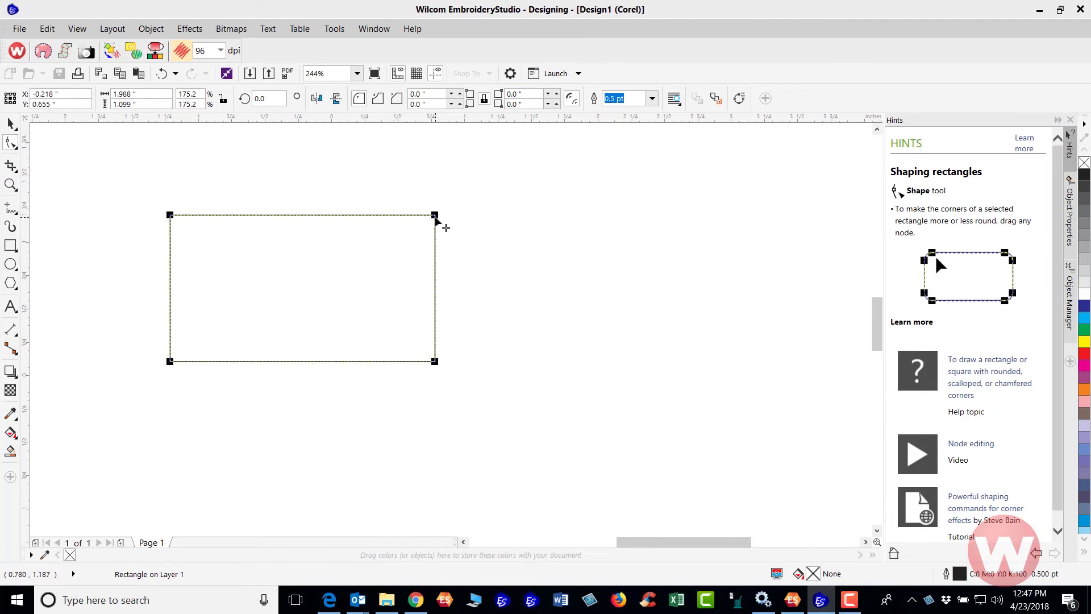
left_click_drag(435, 219, 432, 256)
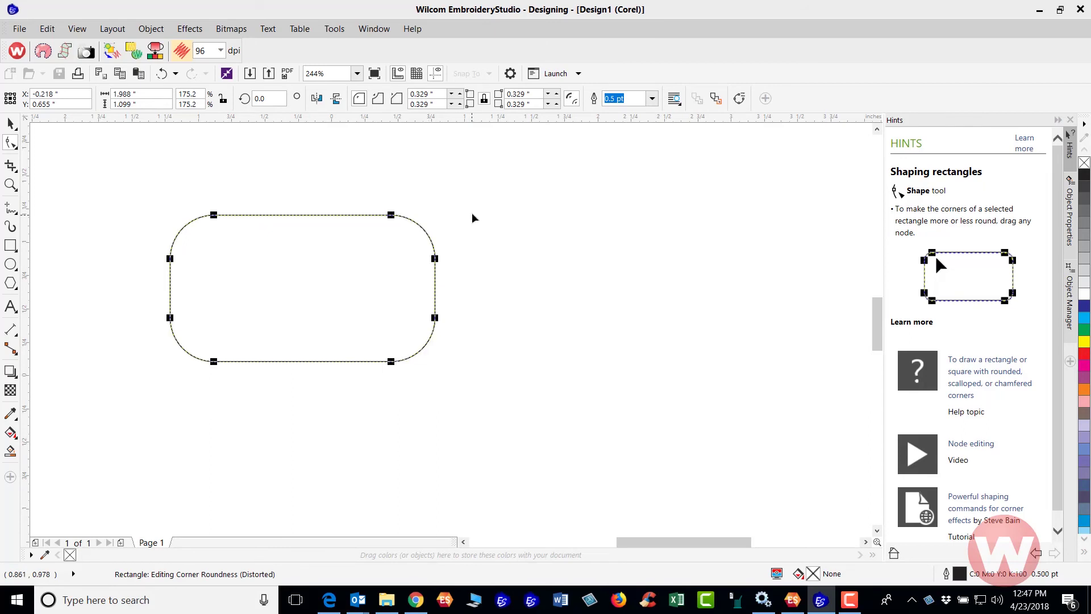
left_click(10, 124)
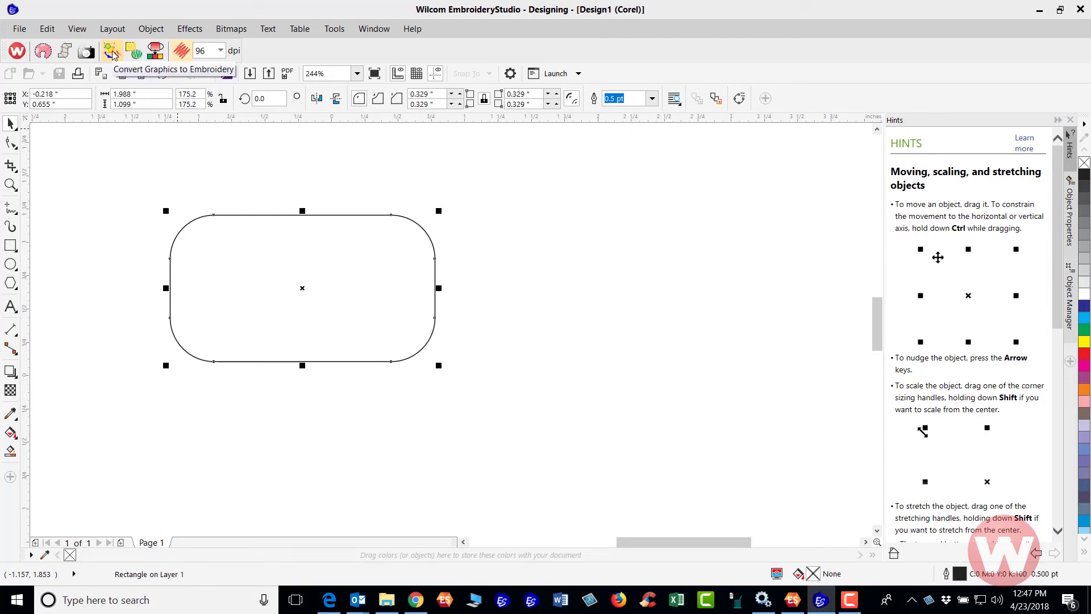
Return to embroidery mode and convert the rounded rectangle into a String outline
left_click(17, 54)
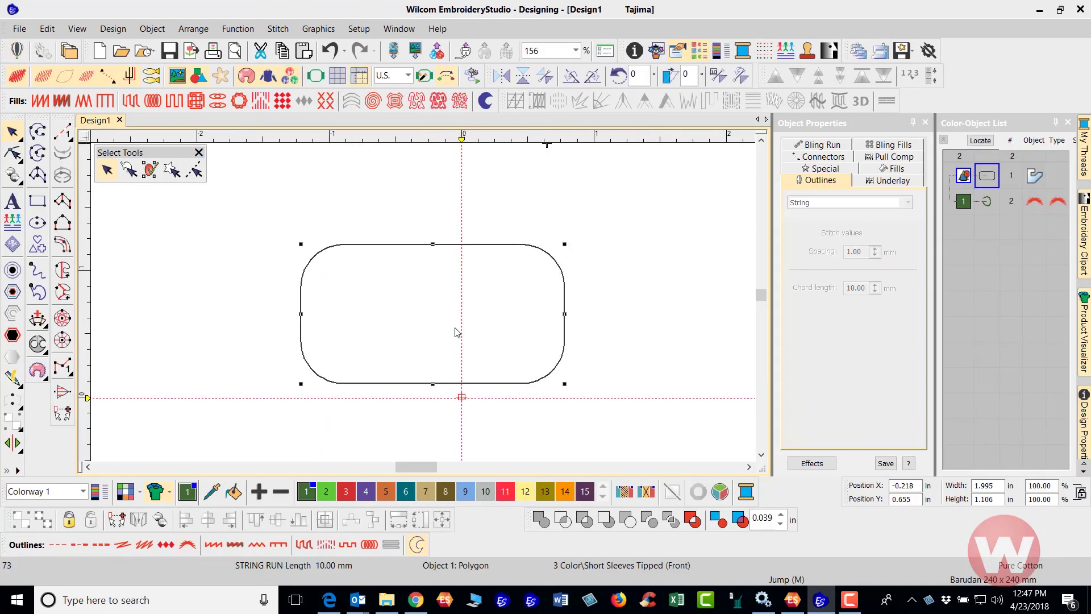
left_click(189, 545)
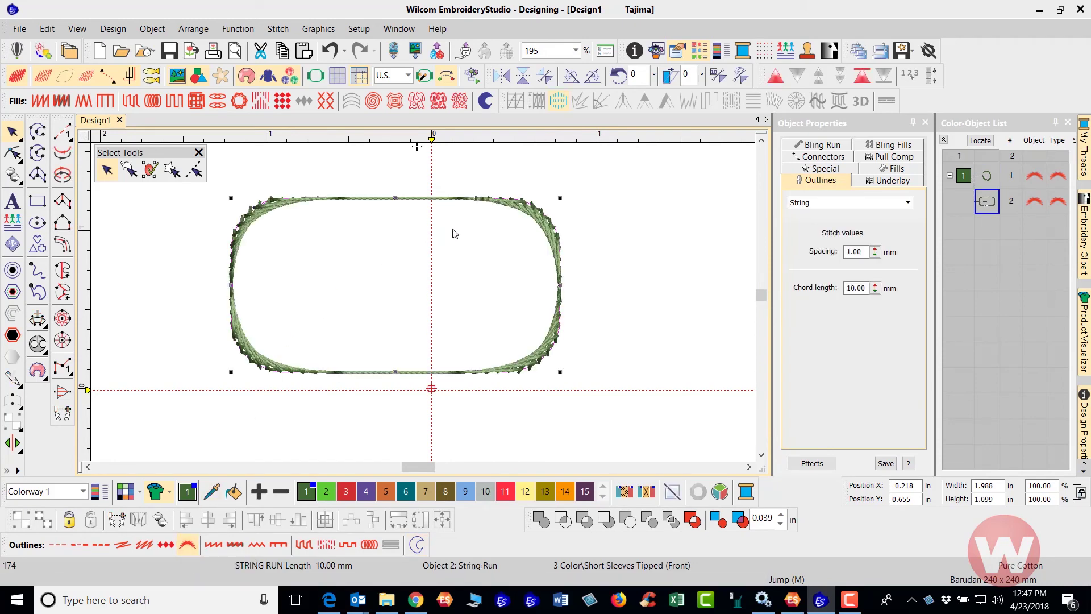
scroll(419, 245, "up", 1)
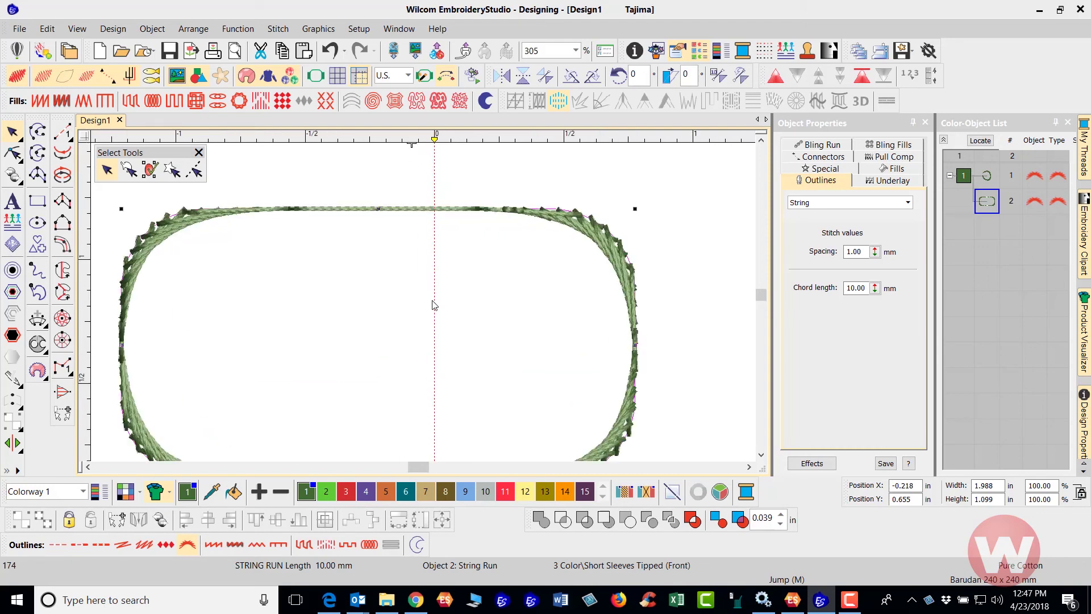
scroll(427, 308, "down", 1)
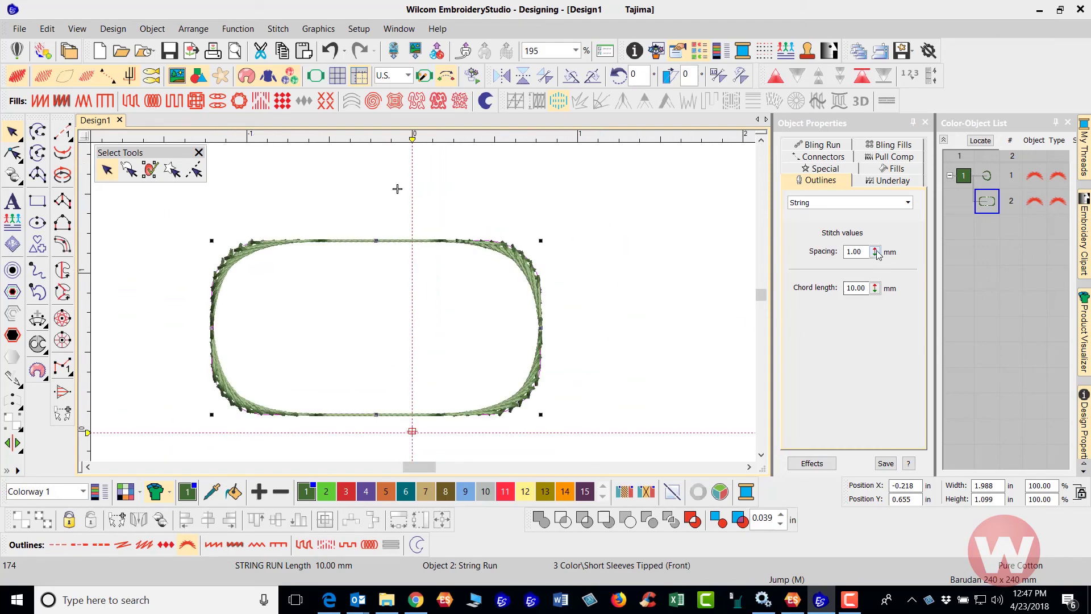
Set the String spacing to 2.75 mm and chord length to 11.60 mm
left_click_drag(875, 252, 823, 341)
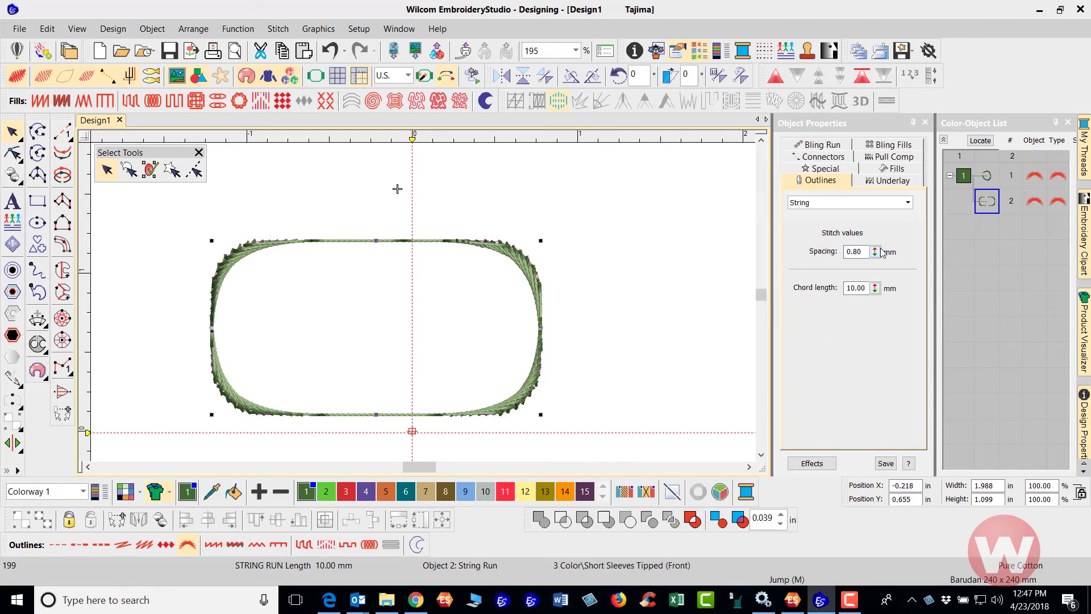
left_click_drag(874, 252, 824, 322)
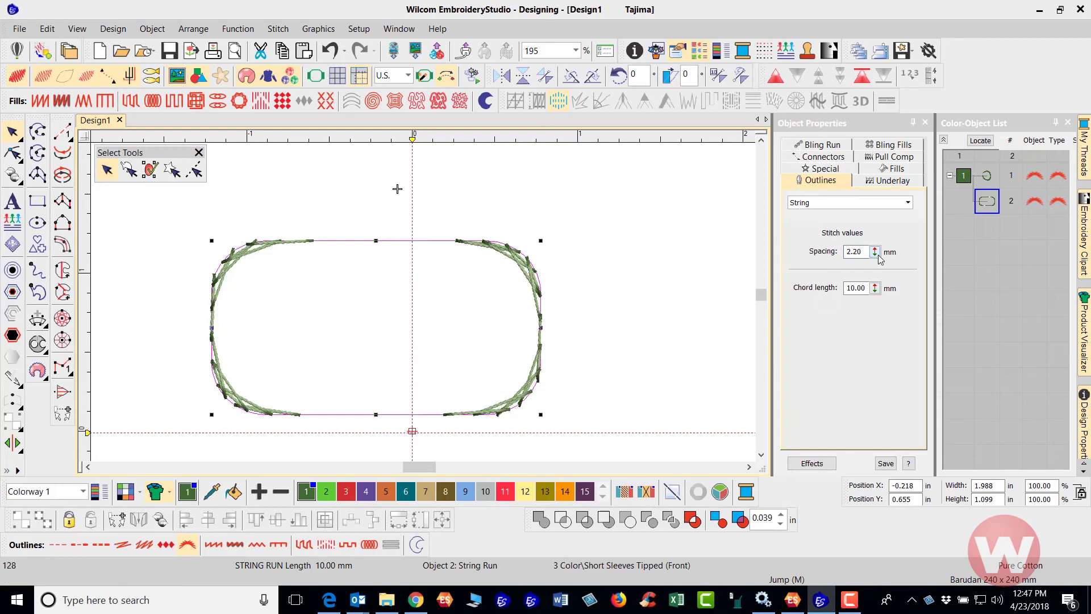
left_click_drag(875, 252, 813, 296)
left_click_drag(874, 252, 812, 321)
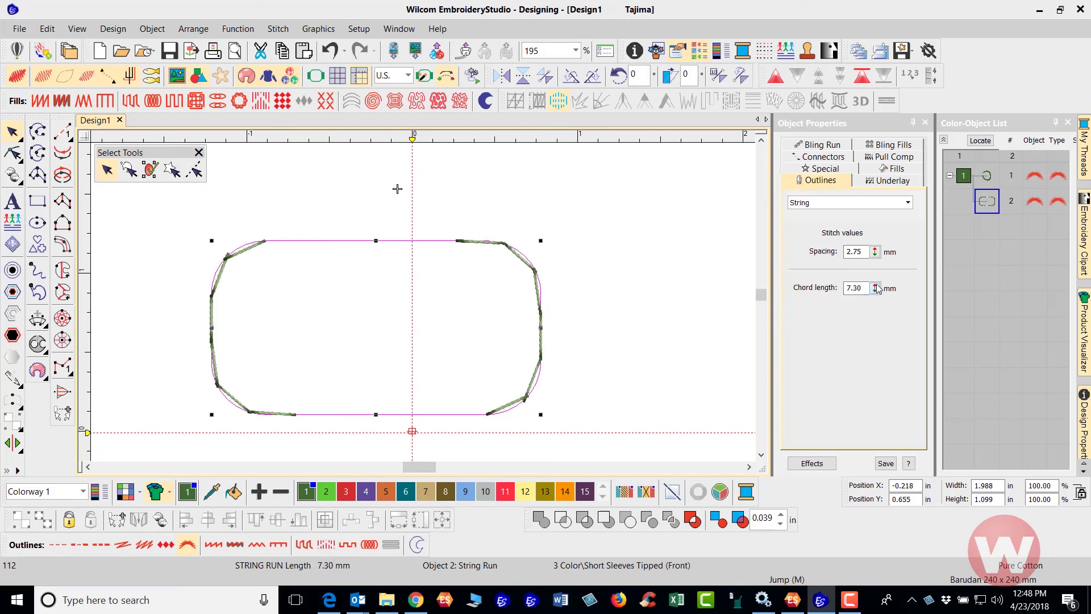
left_click_drag(876, 288, 812, 287)
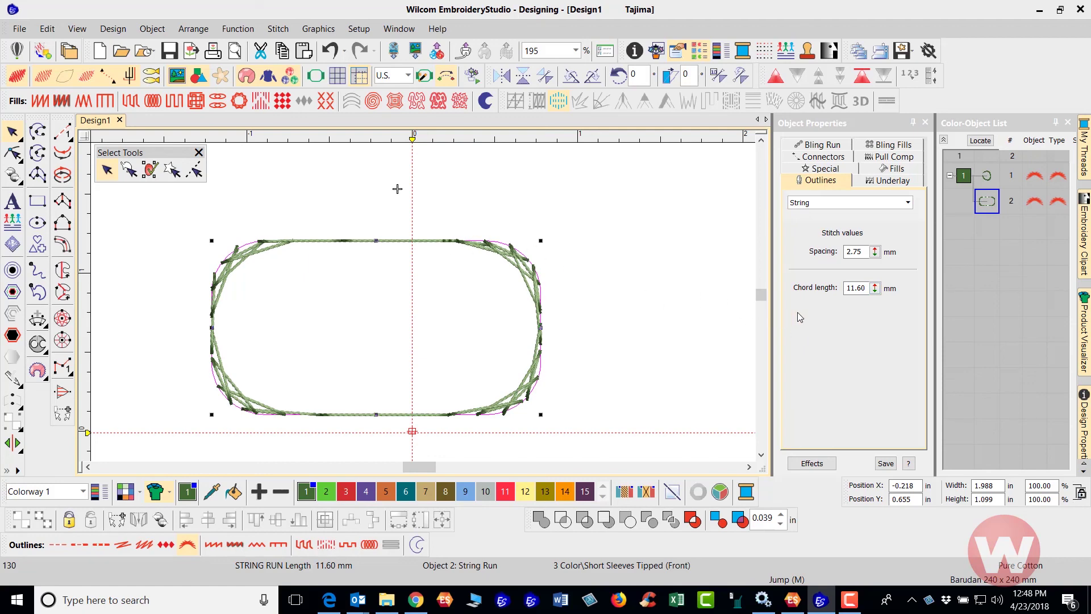
key("shift+z")
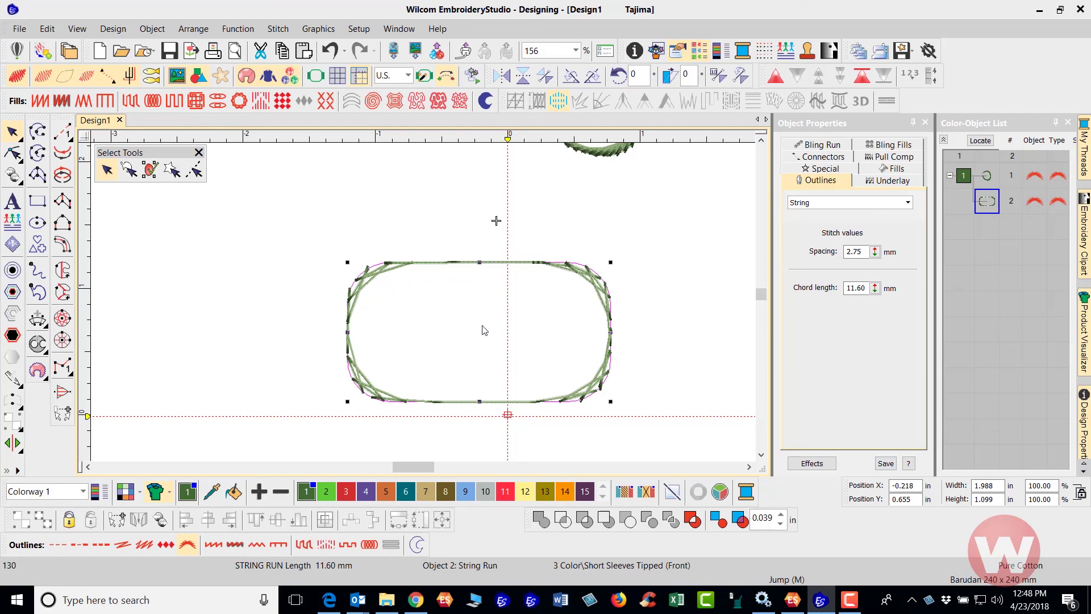
left_click(415, 202)
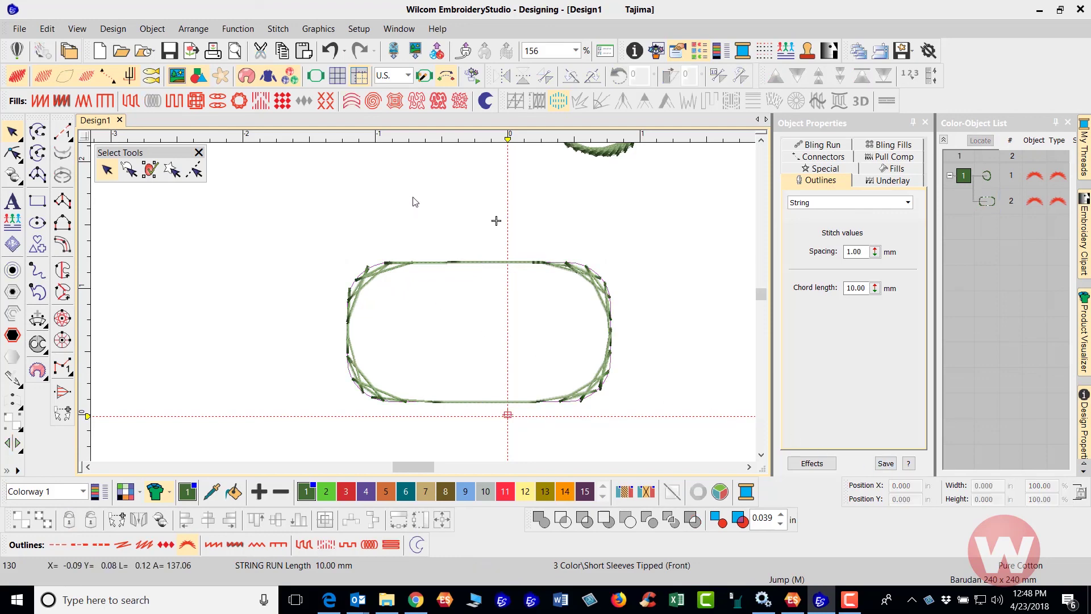